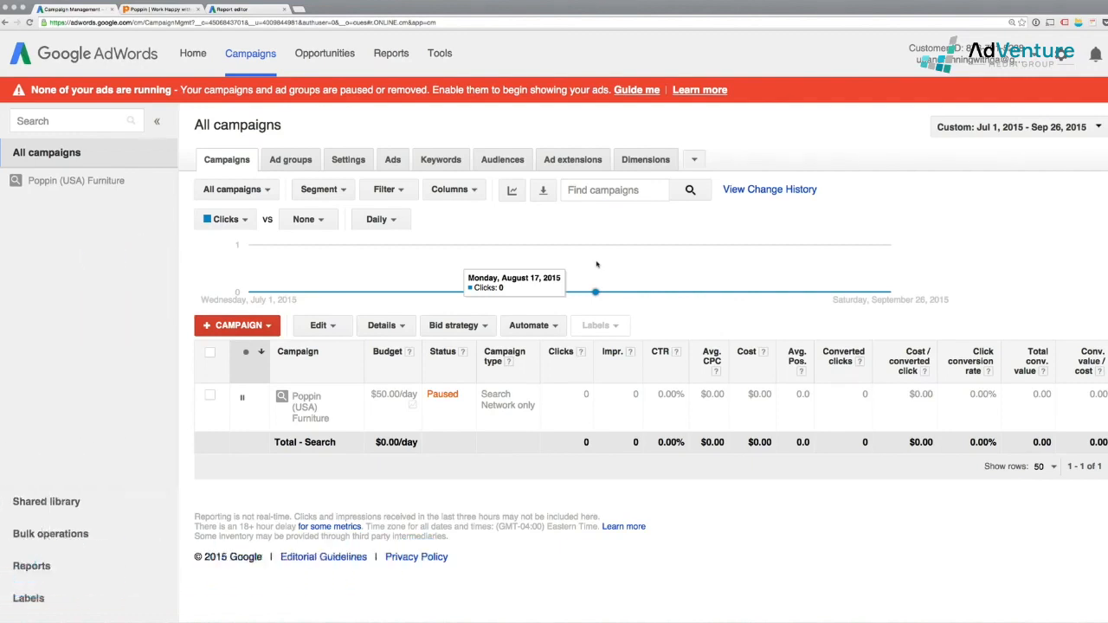
# Step: Open the Poppin (USA) Furniture campaign to view its ad groups
pyautogui.click(118, 195)
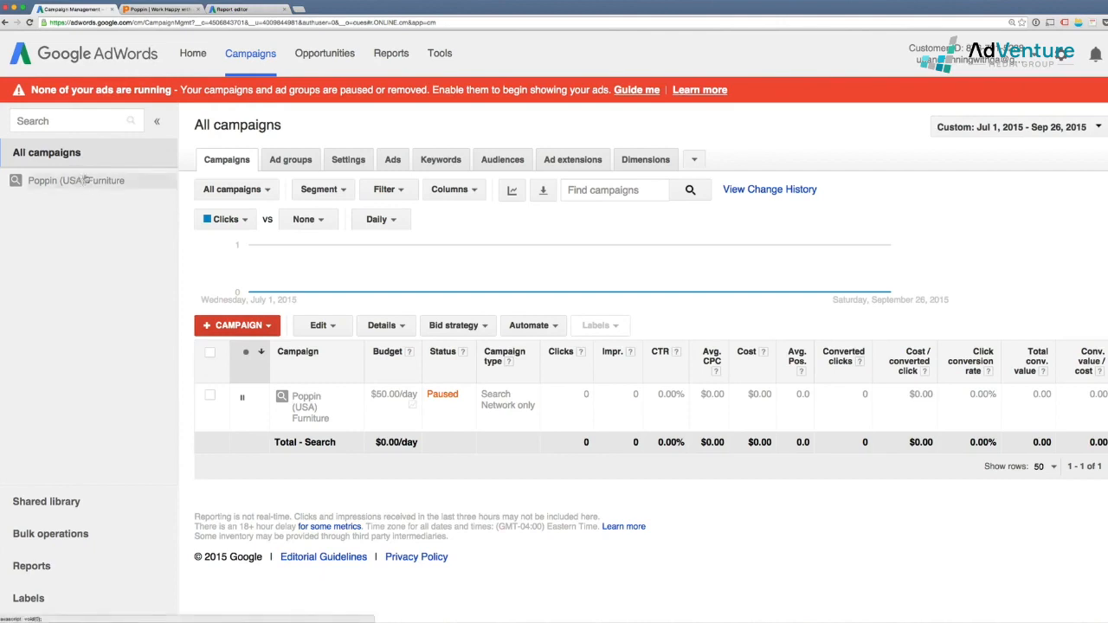
pyautogui.click(95, 182)
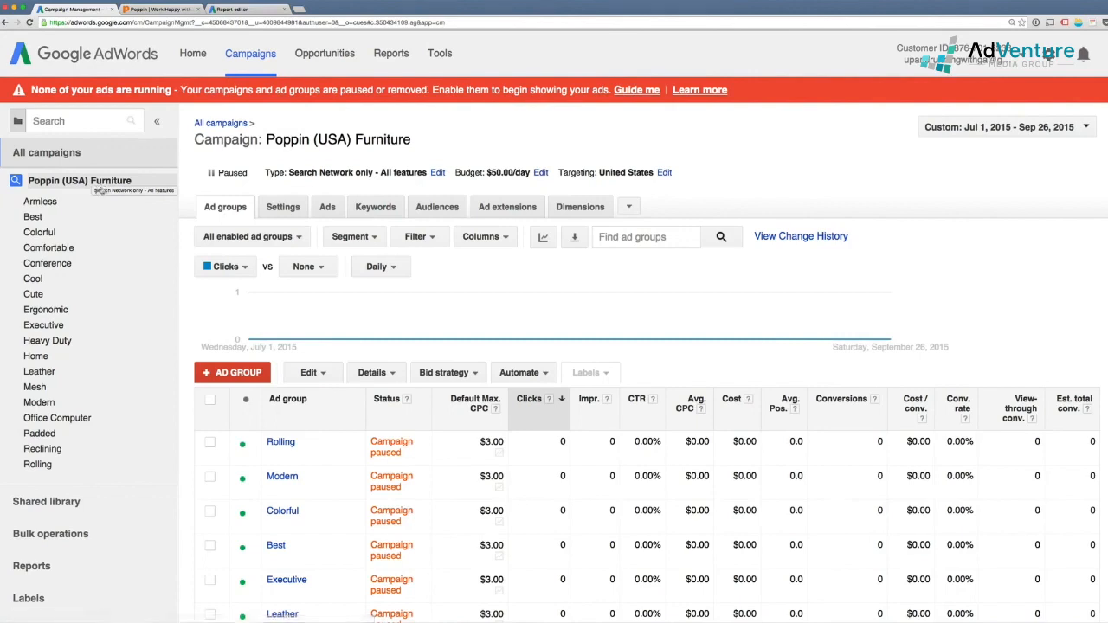
# Step: Switch to the Poppin website, enlarge the page and open the Desk Chairs category under Furniture
pyautogui.click(155, 10)
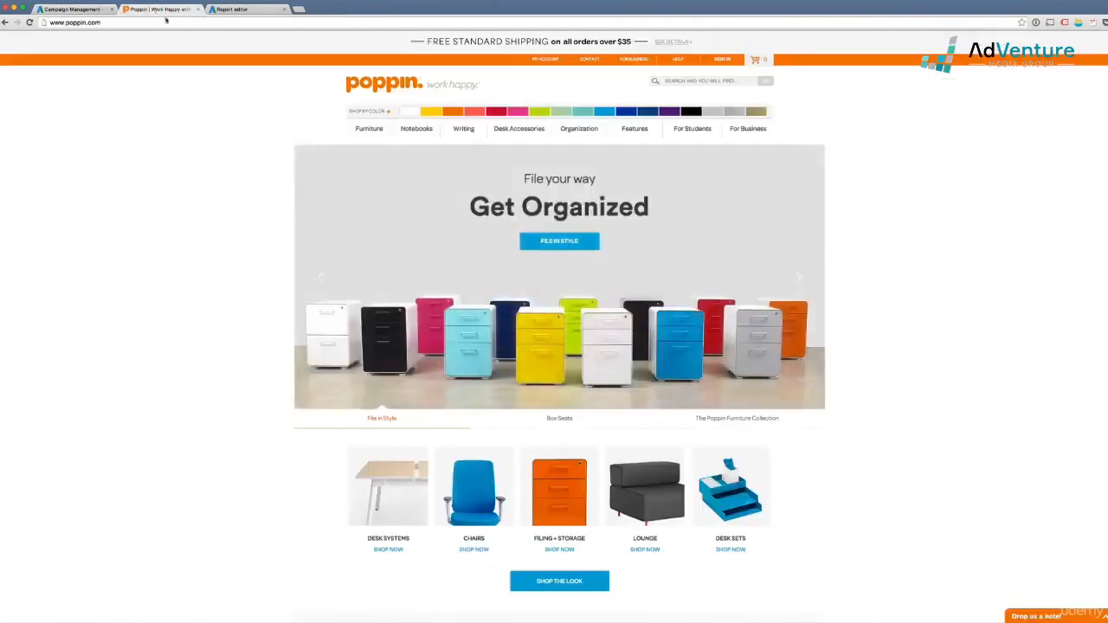
pyautogui.moveTo(436, 135)
pyautogui.press('super+equal')
pyautogui.press('super+equal')
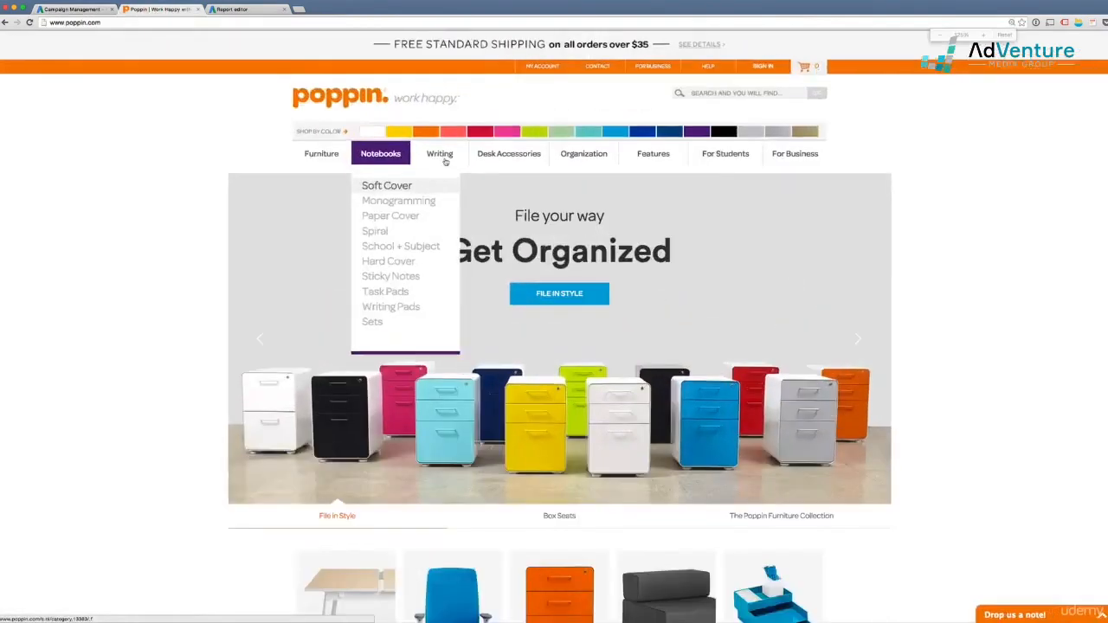
pyautogui.press('super+equal')
pyautogui.moveTo(280, 181)
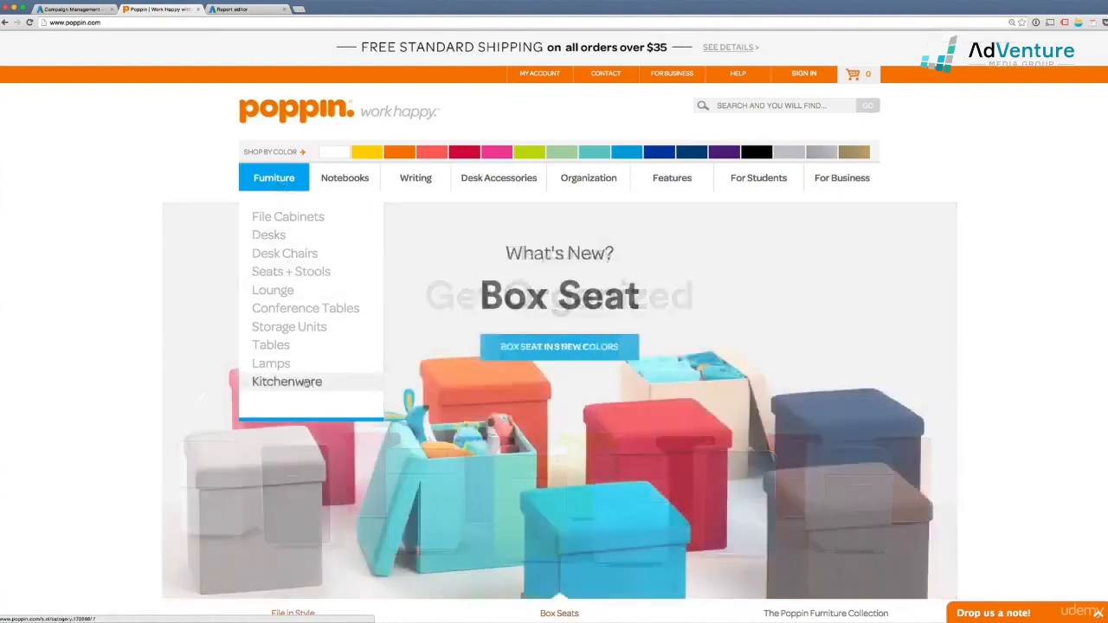
pyautogui.click(299, 254)
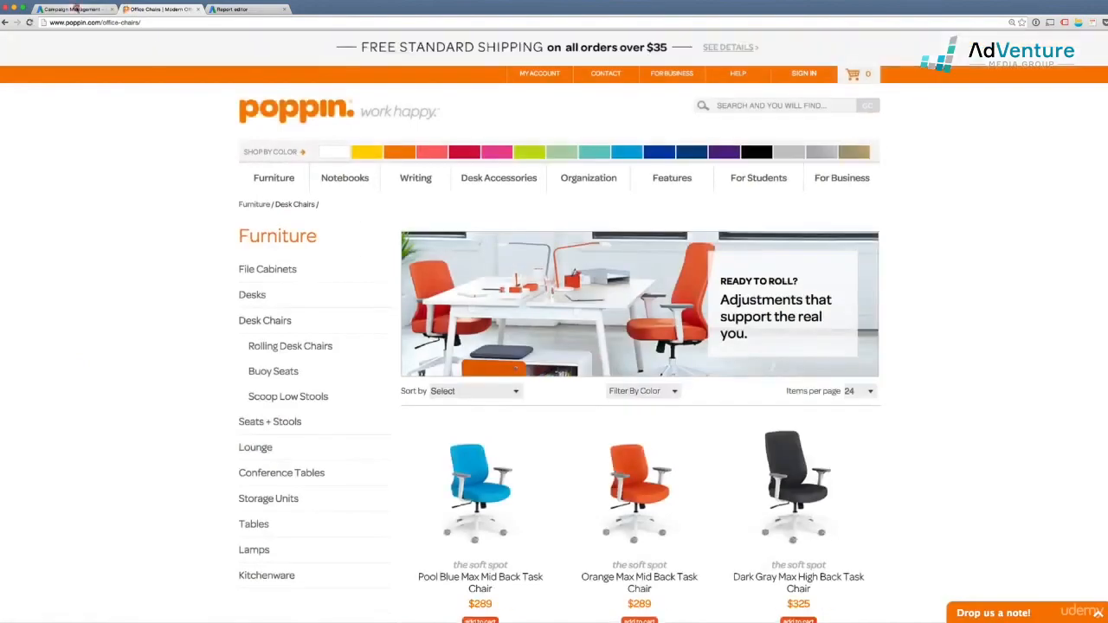
# Step: Switch back to Google AdWords and review the ad group list of the furniture campaign
pyautogui.click(76, 8)
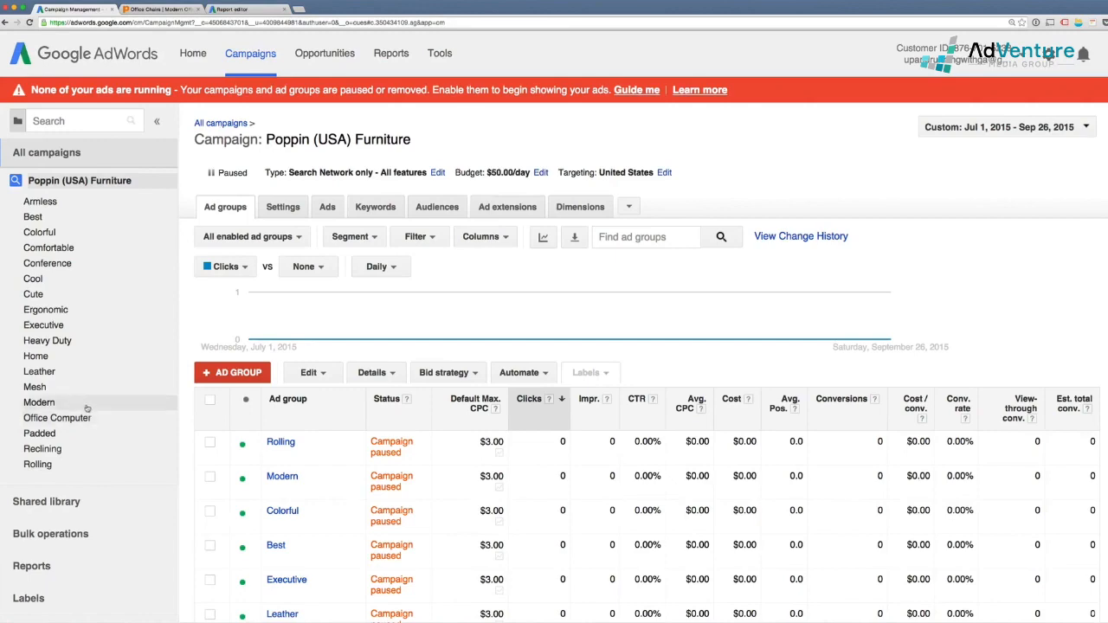
pyautogui.scroll(-3, 368, 503)
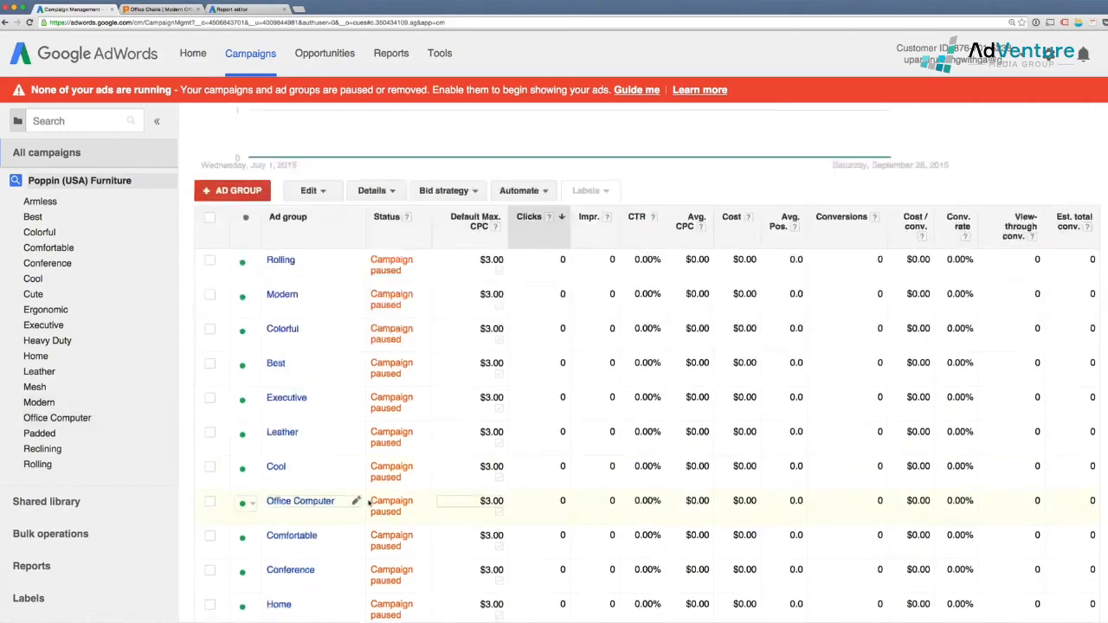
pyautogui.scroll(-2, 368, 504)
pyautogui.scroll(5, 368, 504)
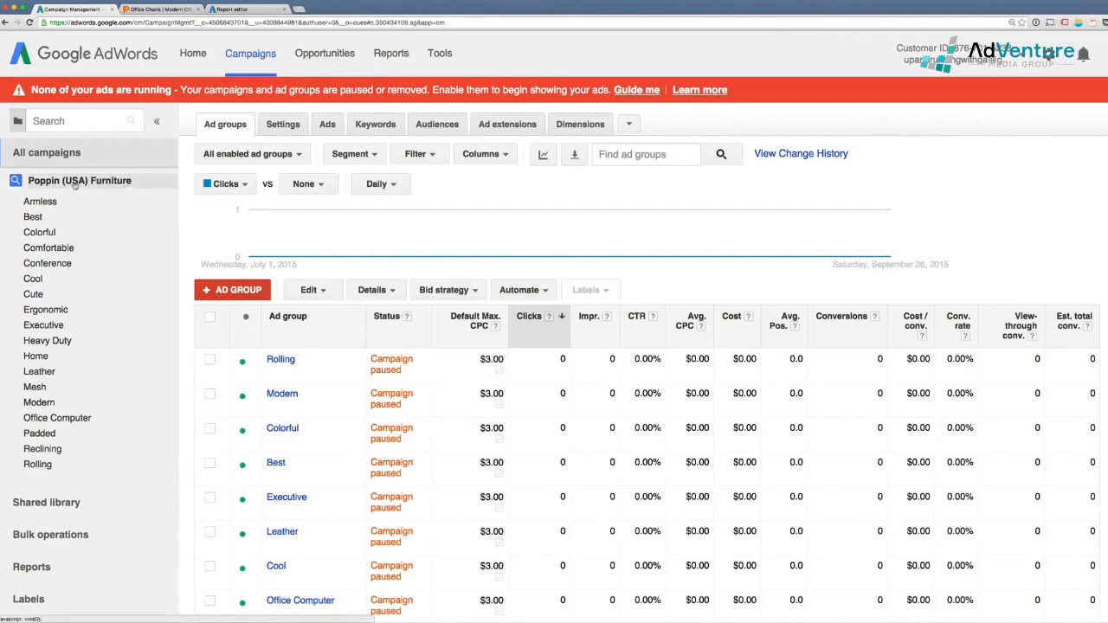
# Step: Switch to the Poppin website and examine the File Cabinets category, including its products, color filter options and subcategories
pyautogui.click(154, 9)
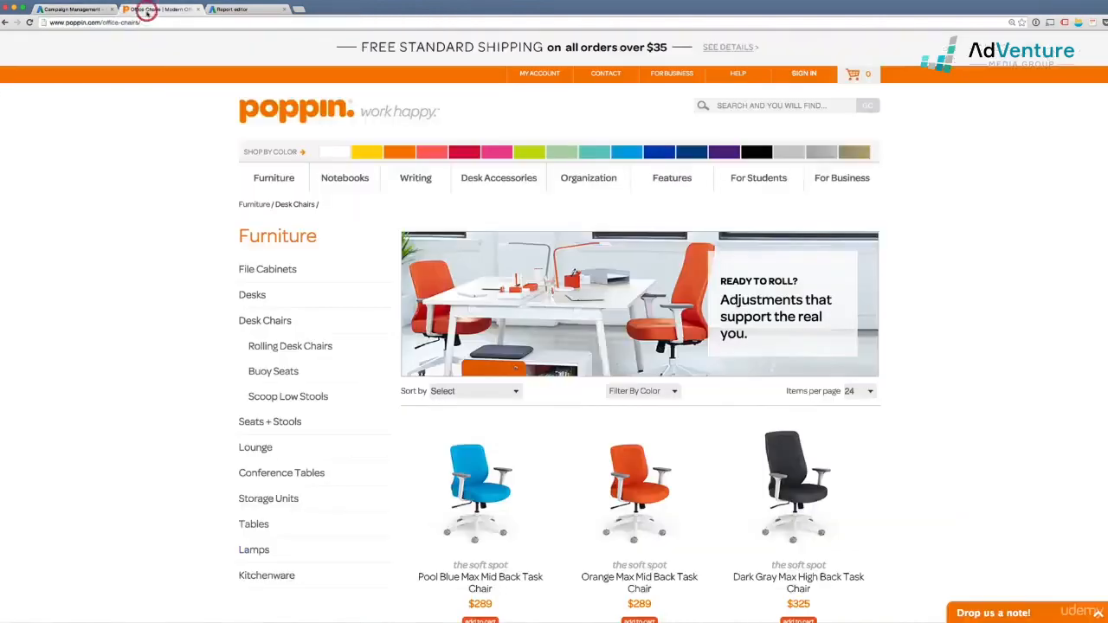
pyautogui.click(278, 270)
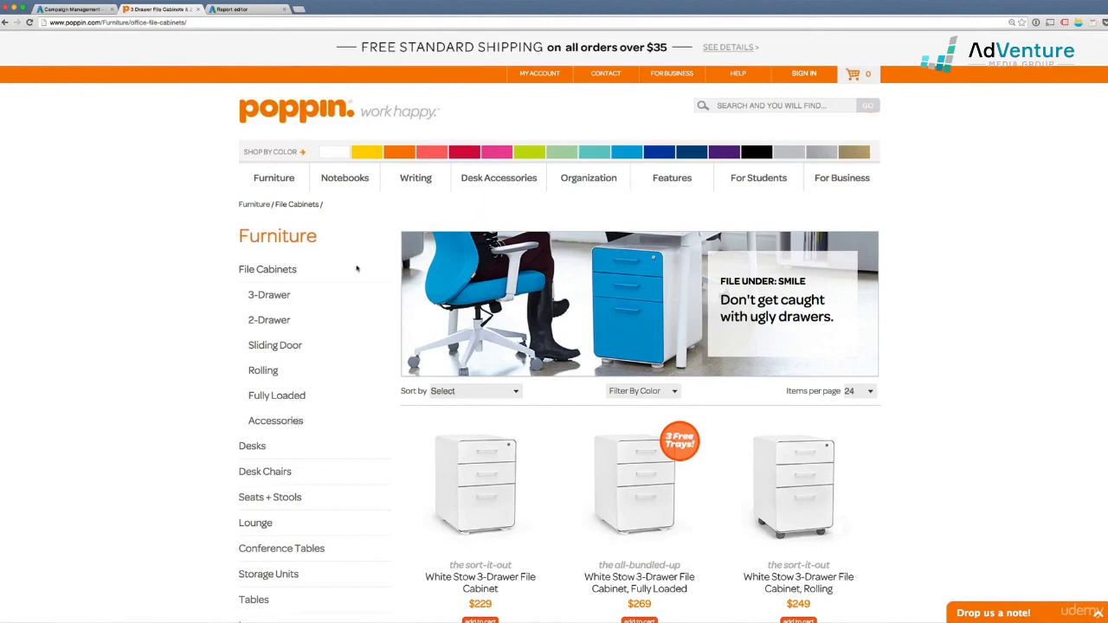
pyautogui.scroll(-3, 356, 268)
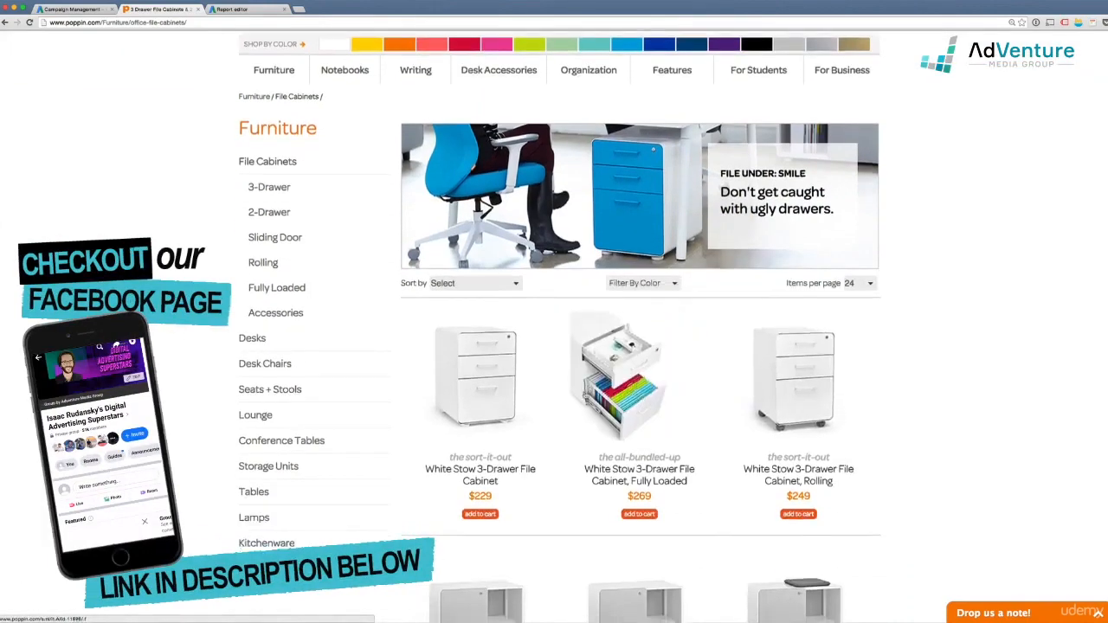
pyautogui.scroll(-3, 907, 413)
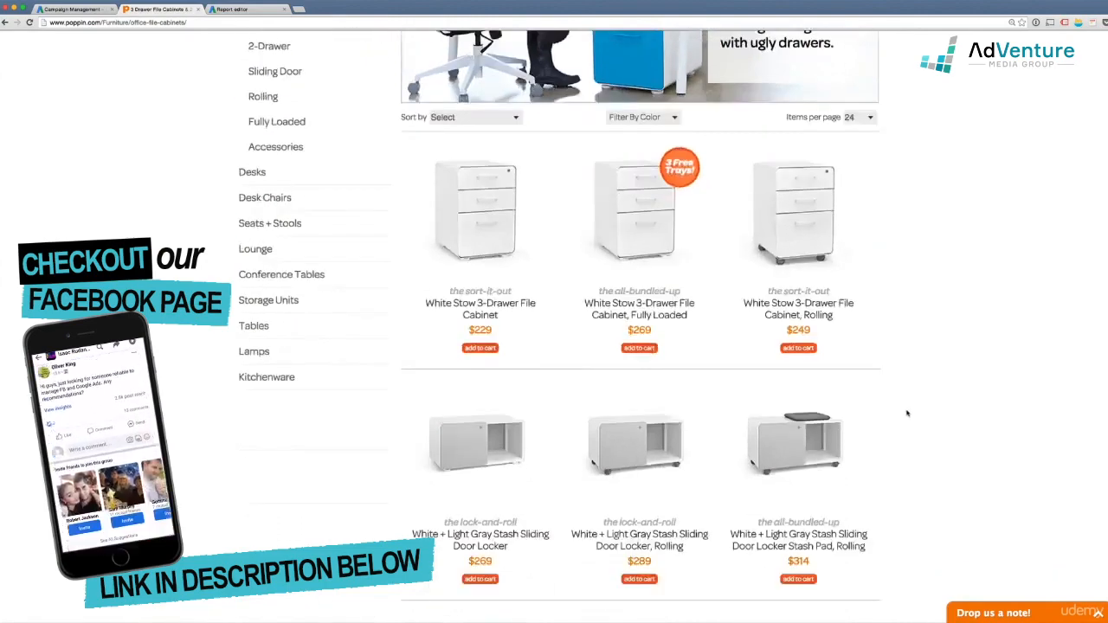
pyautogui.scroll(5, 908, 413)
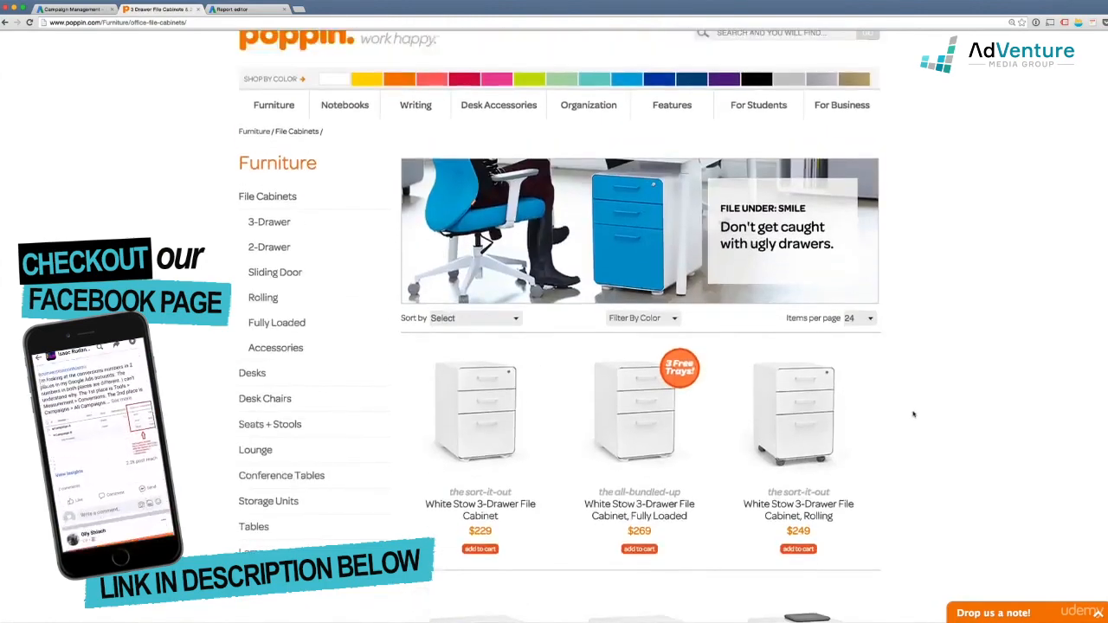
pyautogui.click(603, 319)
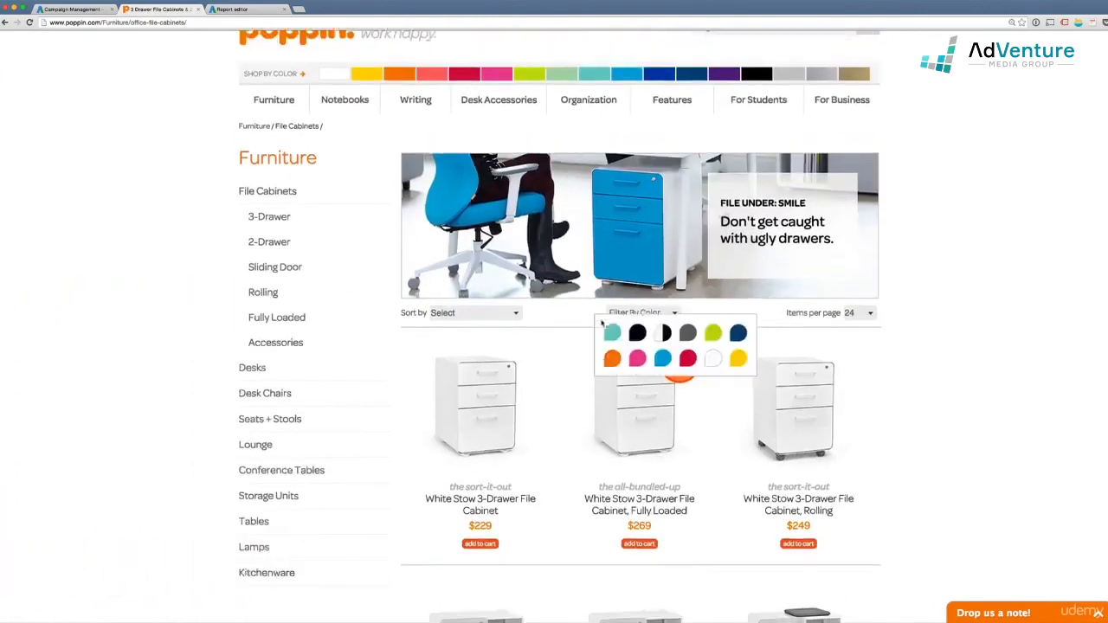
pyautogui.scroll(2, 356, 268)
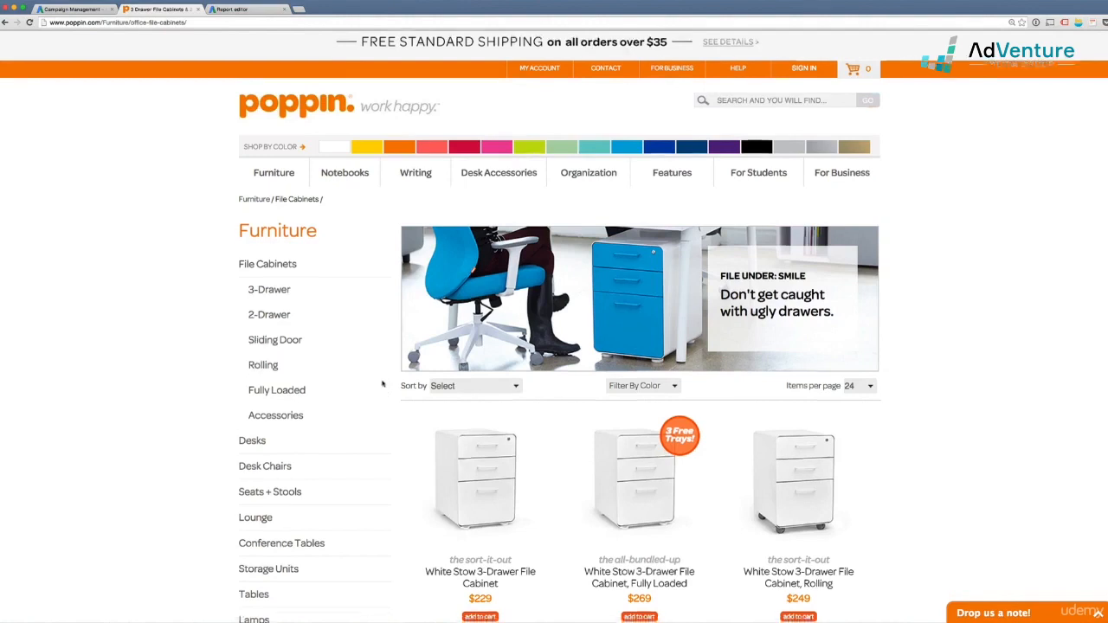
pyautogui.scroll(-1, 385, 389)
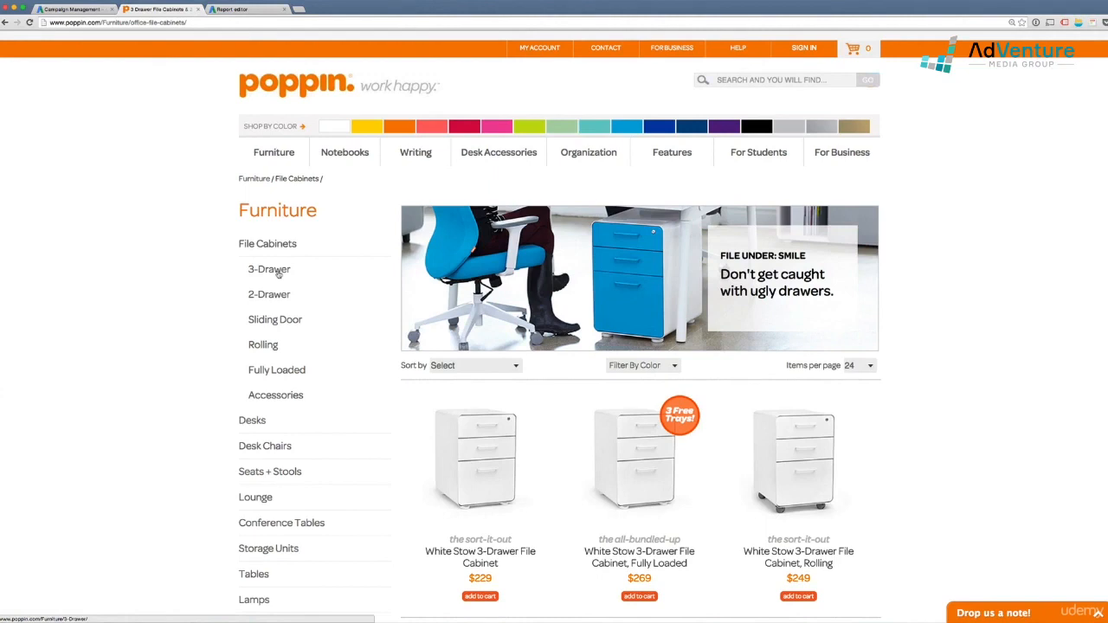
# Step: Open the Rolling subcategory of File Cabinets and look through its products
pyautogui.click(264, 346)
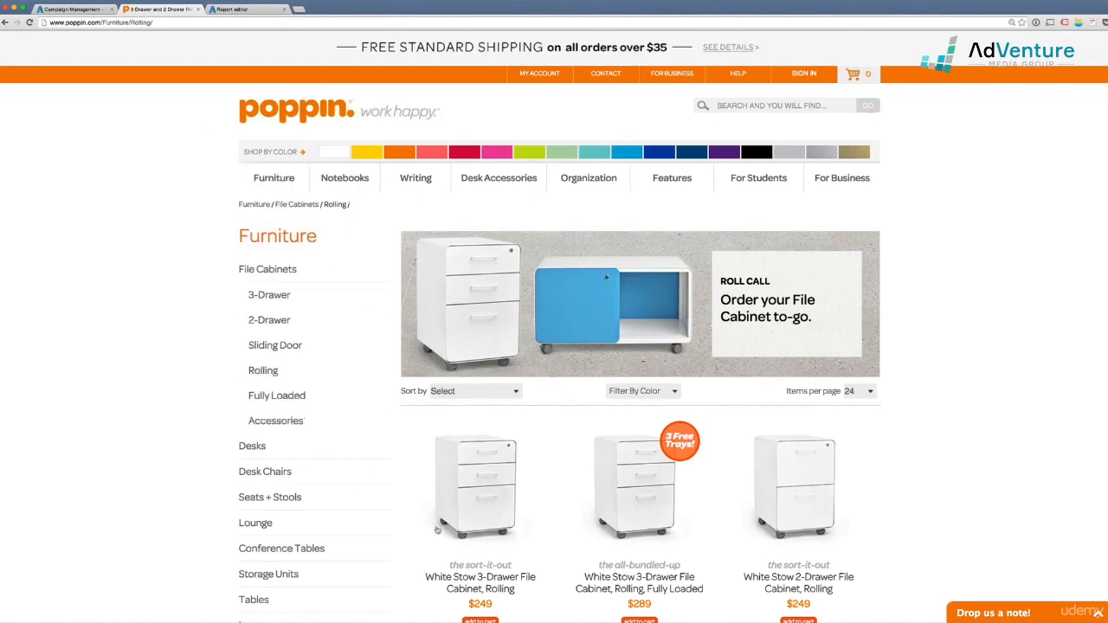
pyautogui.scroll(-2, 436, 529)
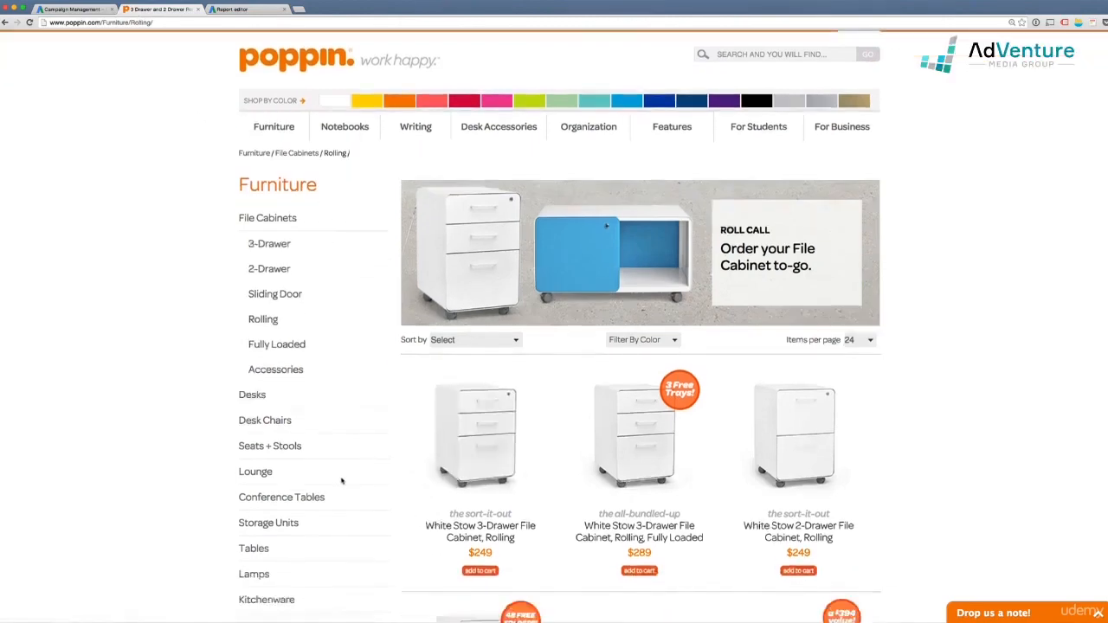
pyautogui.scroll(-5, 339, 481)
pyautogui.scroll(5, 342, 481)
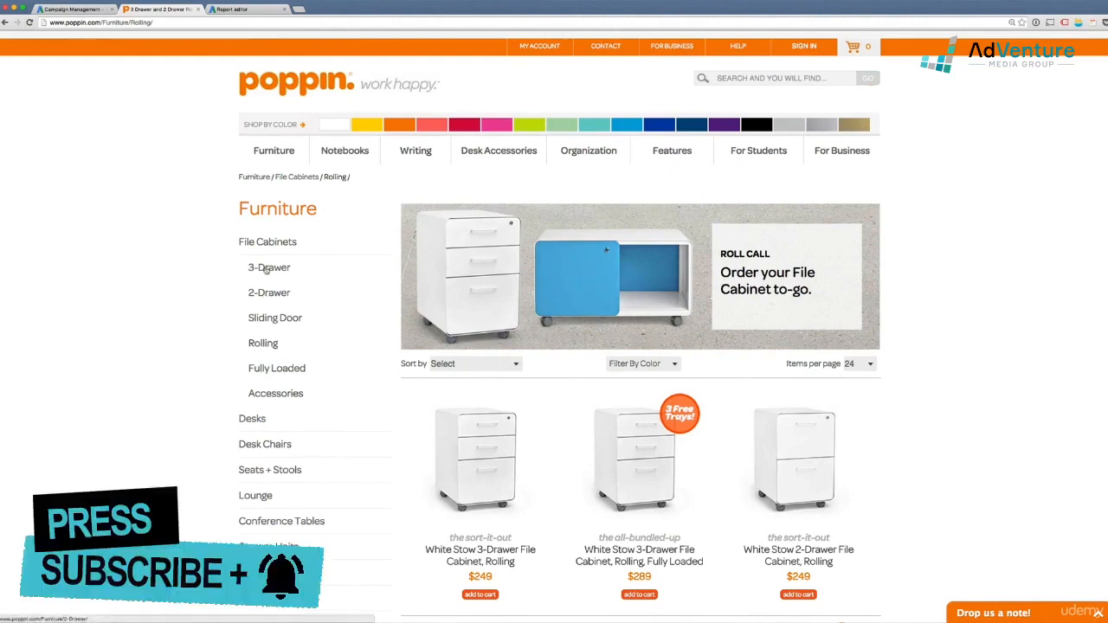
# Step: Switch back to Google AdWords and display the overview of all campaigns
pyautogui.click(60, 10)
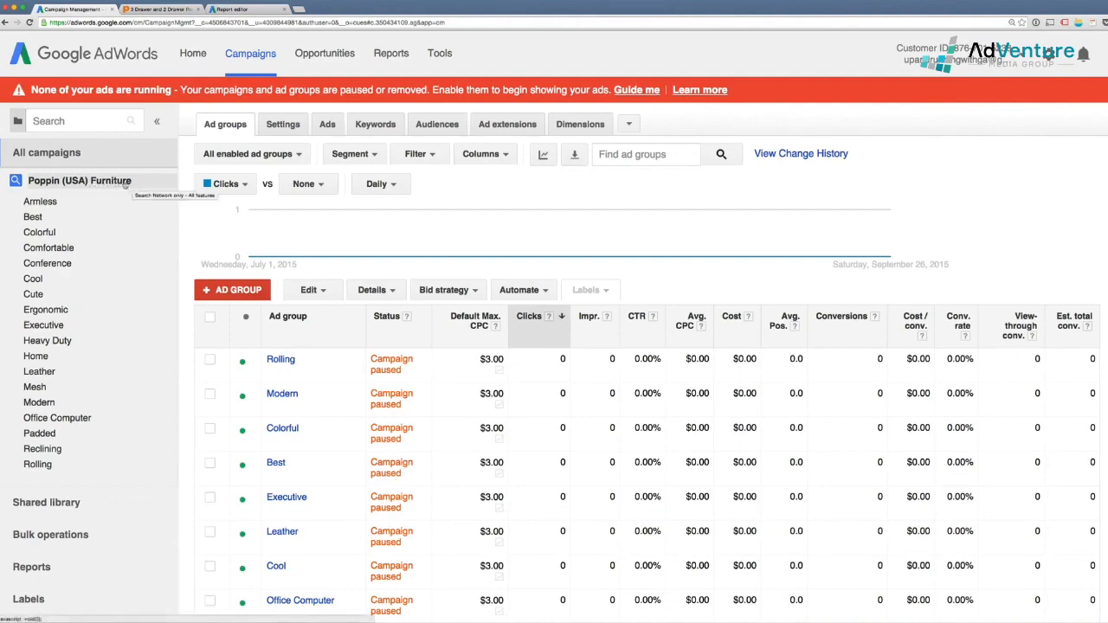
pyautogui.click(77, 151)
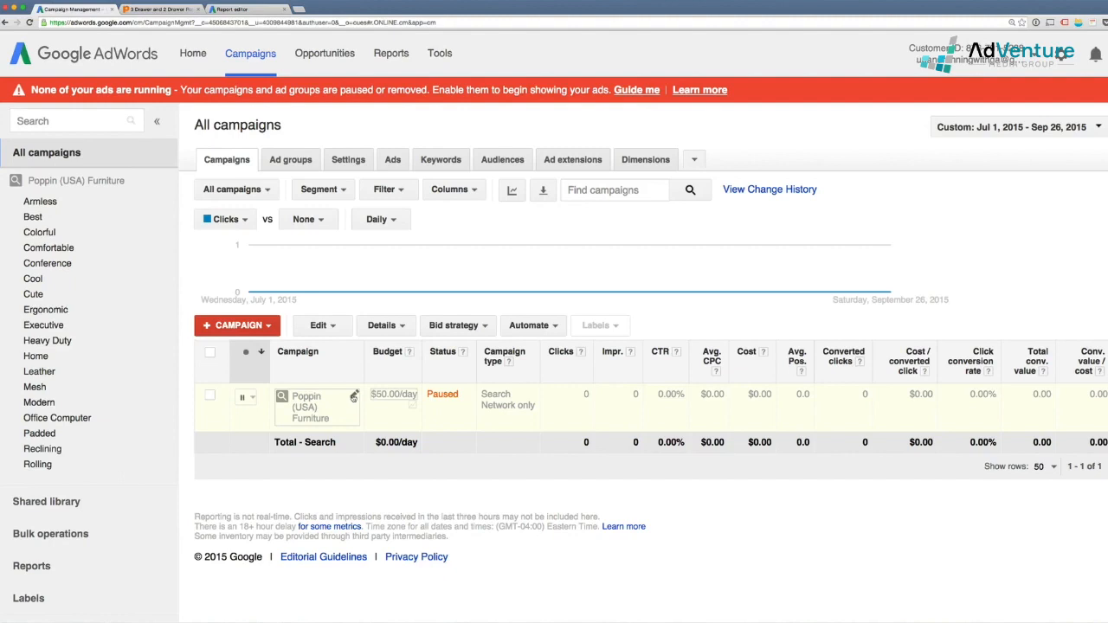
pyautogui.click(354, 396)
pyautogui.moveTo(356, 396)
pyautogui.mouseDown()
pyautogui.moveTo(288, 395)
pyautogui.moveTo(397, 397)
pyautogui.mouseUp()
pyautogui.click(476, 396)
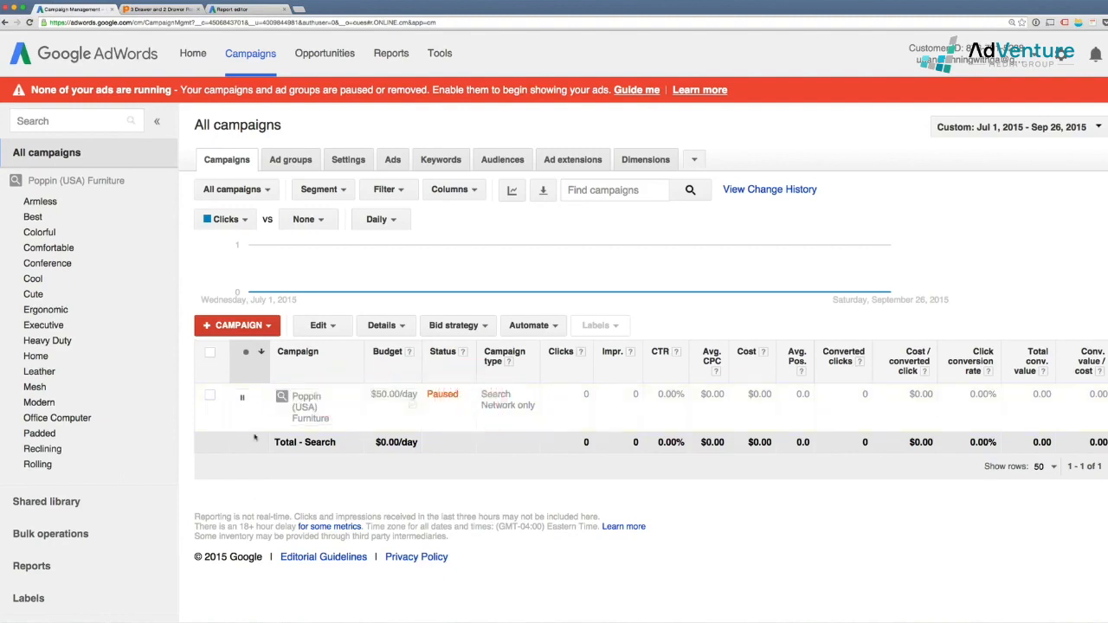
# Step: Open the Poppin (USA) Furniture campaign and edit its name to "Poppin (USA) Furniture - Chairs" without saving yet
pyautogui.click(305, 407)
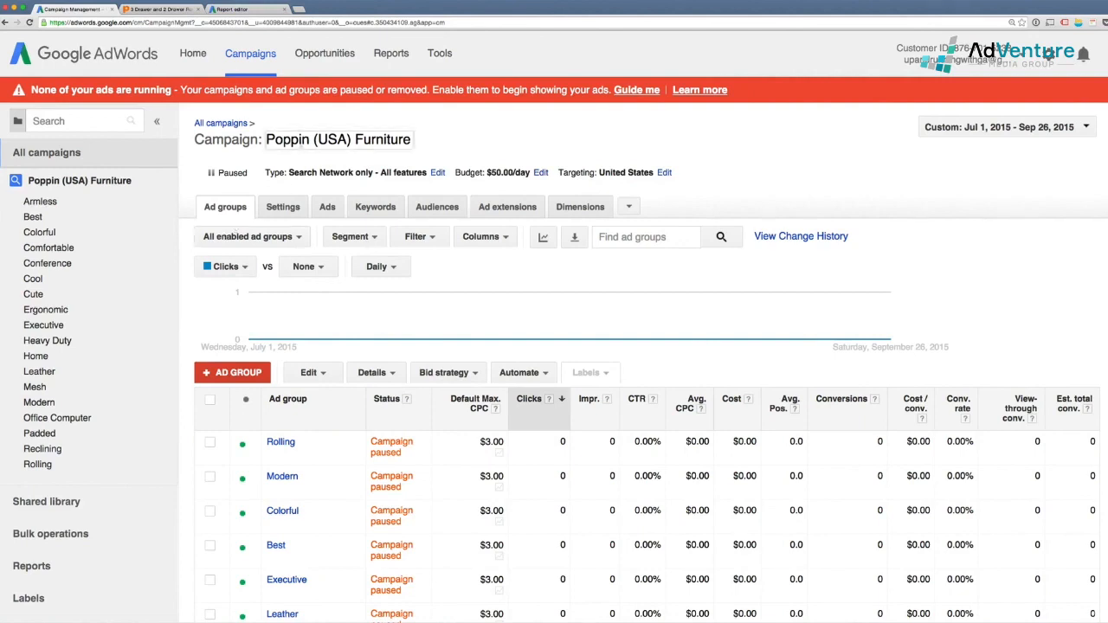
pyautogui.click(309, 141)
pyautogui.moveTo(439, 144); pyautogui.dragTo(257, 141)
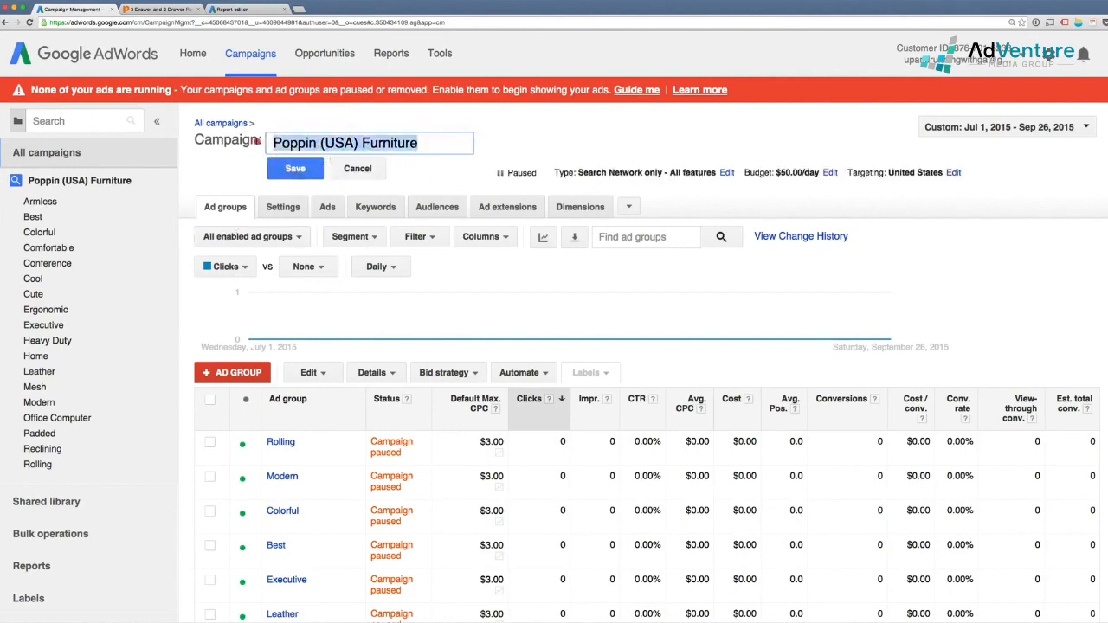
pyautogui.click(432, 144)
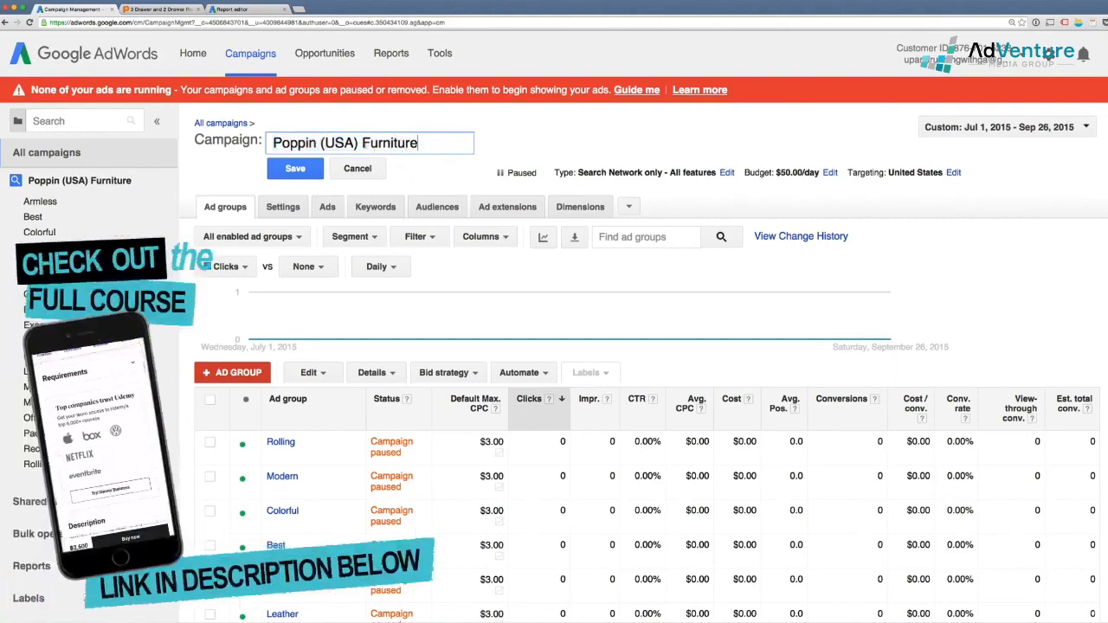
pyautogui.scroll(-1, 429, 149)
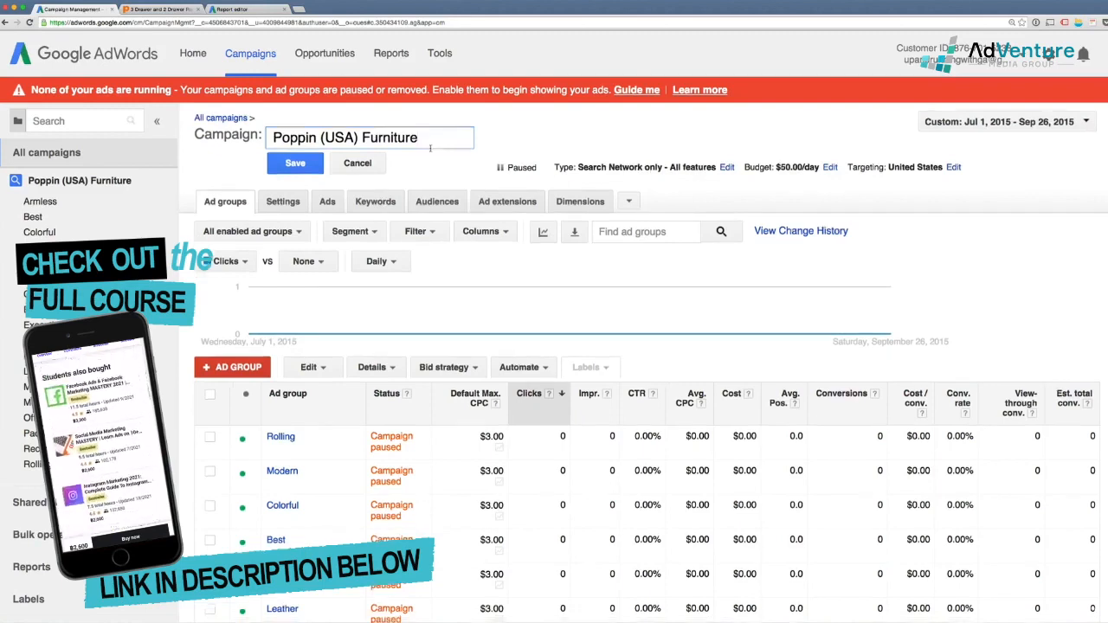
pyautogui.write('-')
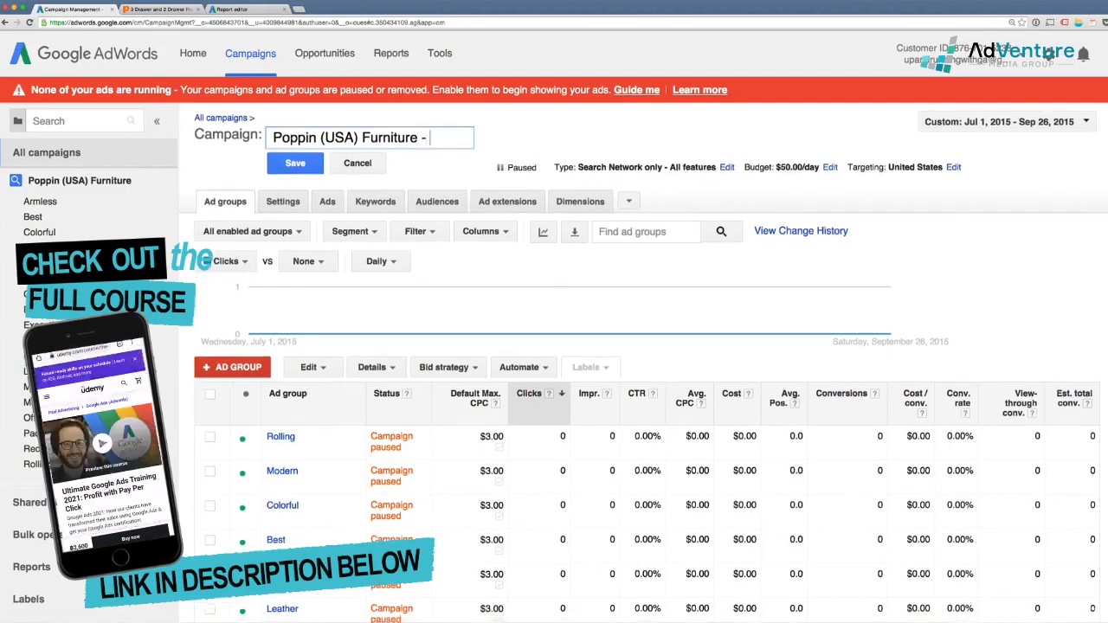
pyautogui.write(' Chairs')
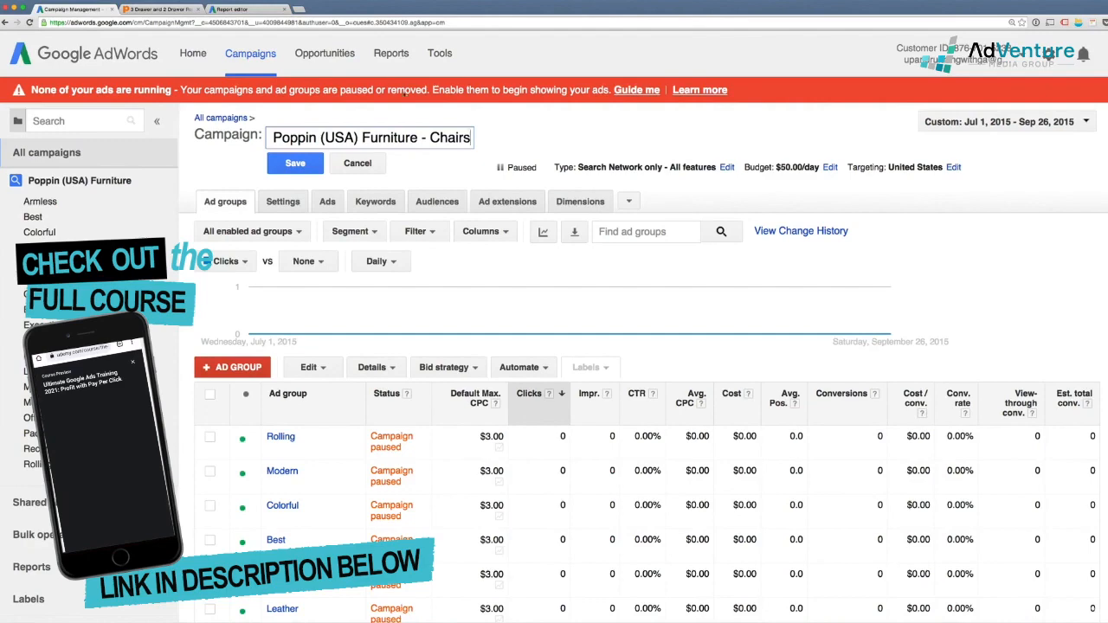
# Step: Check the exact name of the desk chair category on the Poppin website
pyautogui.click(156, 8)
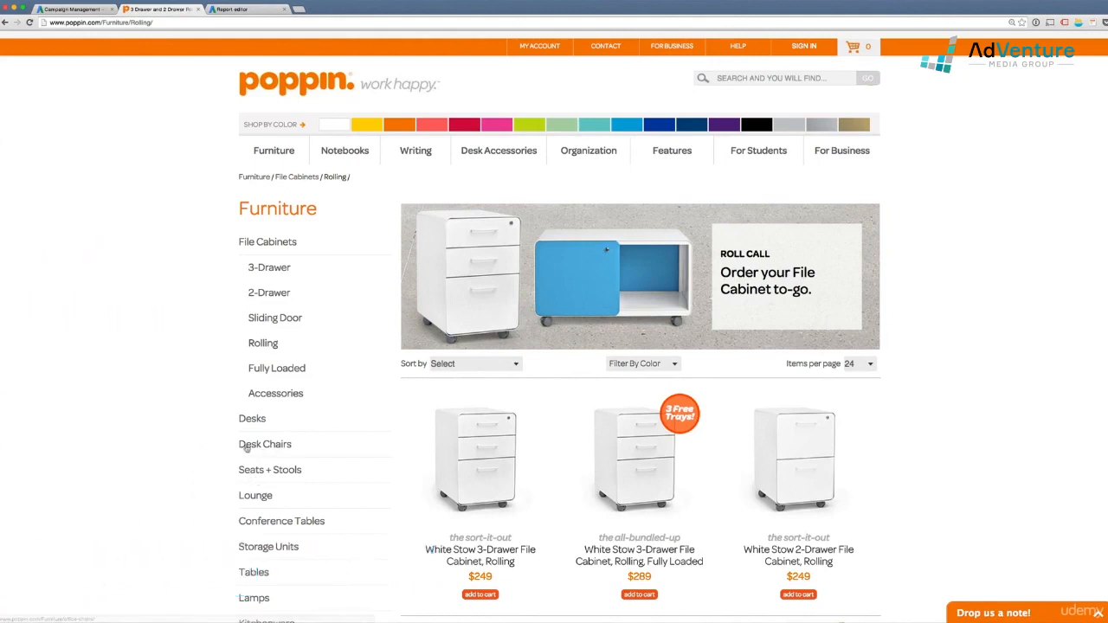
pyautogui.moveTo(235, 447)
pyautogui.mouseDown()
pyautogui.moveTo(285, 447)
pyautogui.moveTo(241, 448)
pyautogui.mouseUp()
pyautogui.click(307, 449)
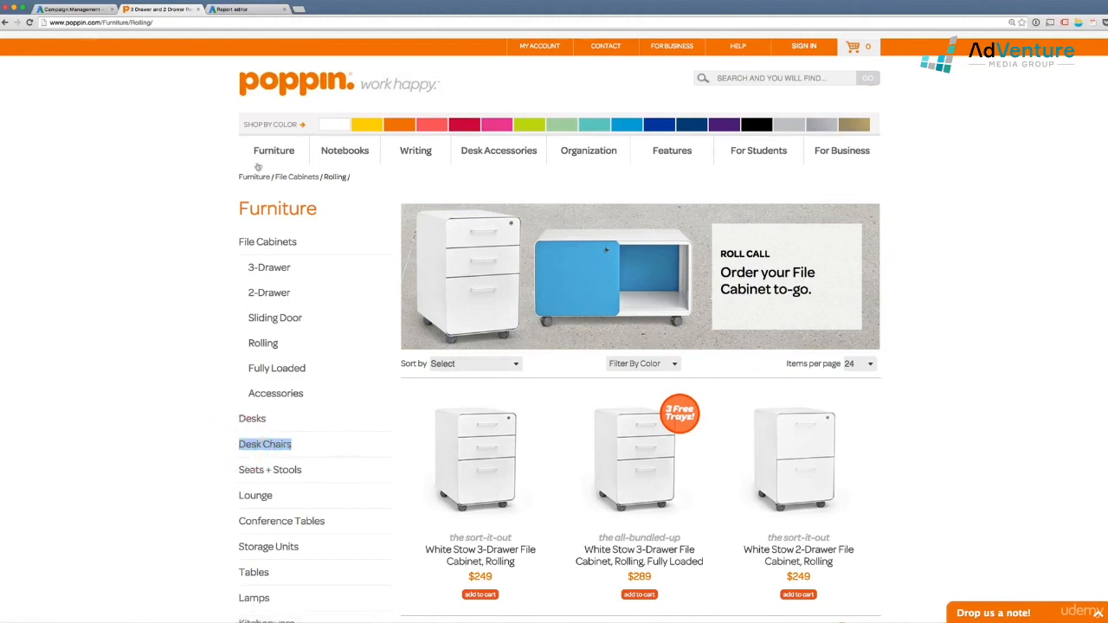
# Step: Back in Google AdWords, save the campaign name as "Poppin (USA) Furniture - Desk Chairs" and return to the overview of all campaigns
pyautogui.click(82, 8)
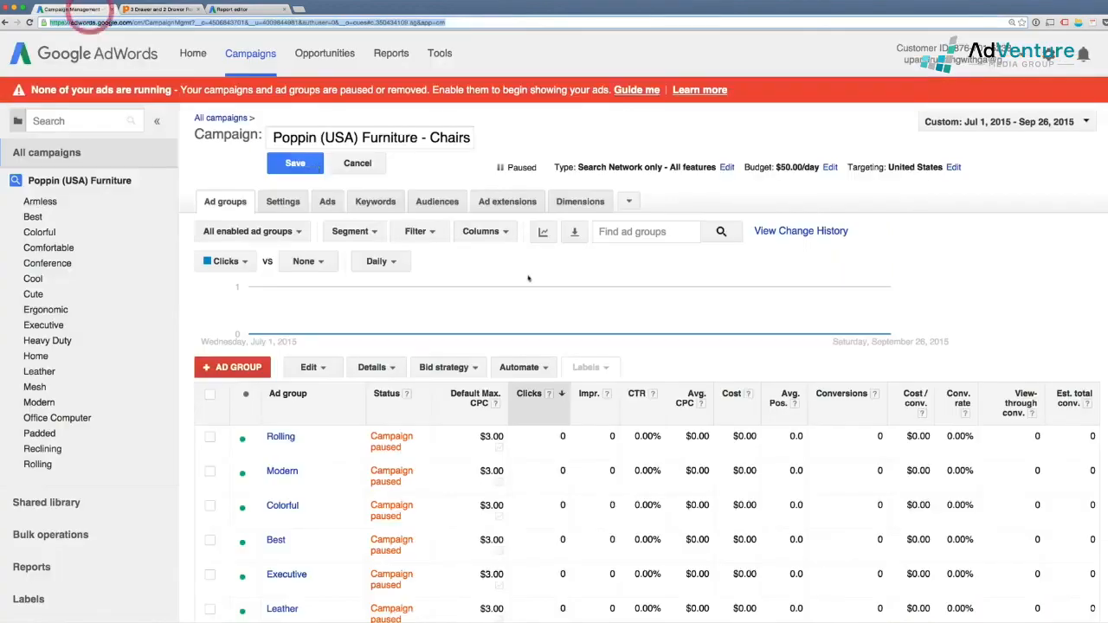
pyautogui.click(431, 138)
pyautogui.write('Desk')
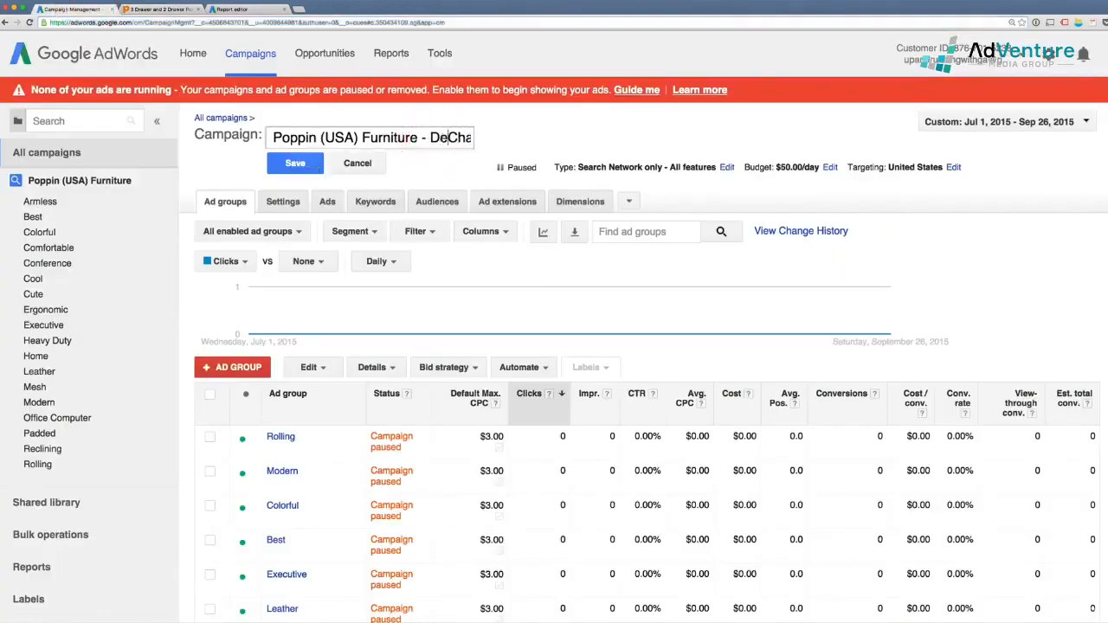
pyautogui.press('Return')
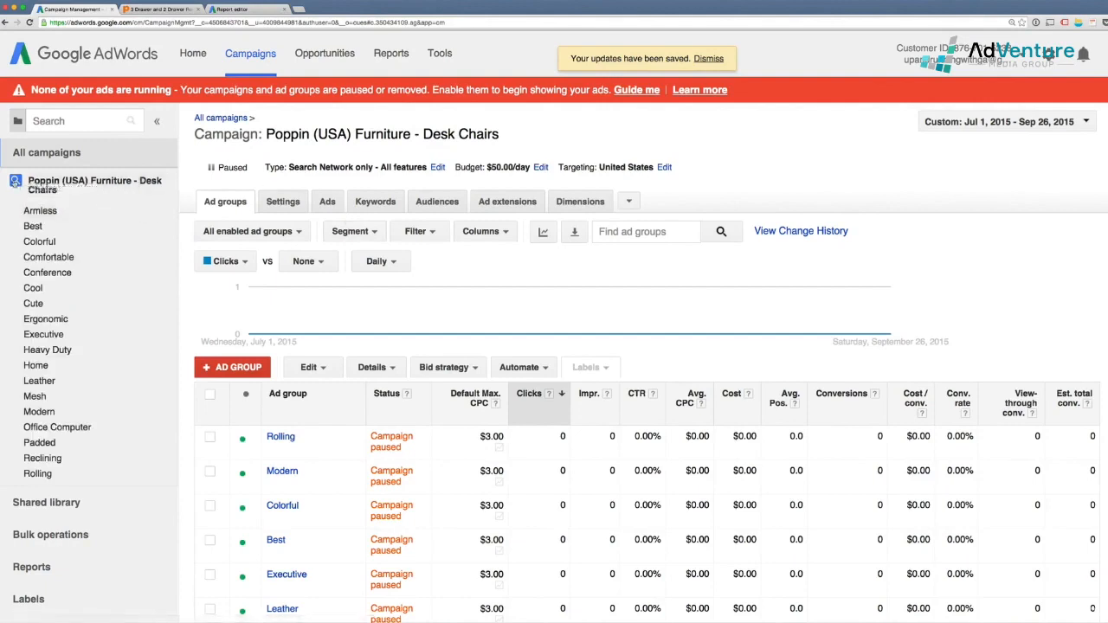
pyautogui.click(15, 181)
pyautogui.click(22, 154)
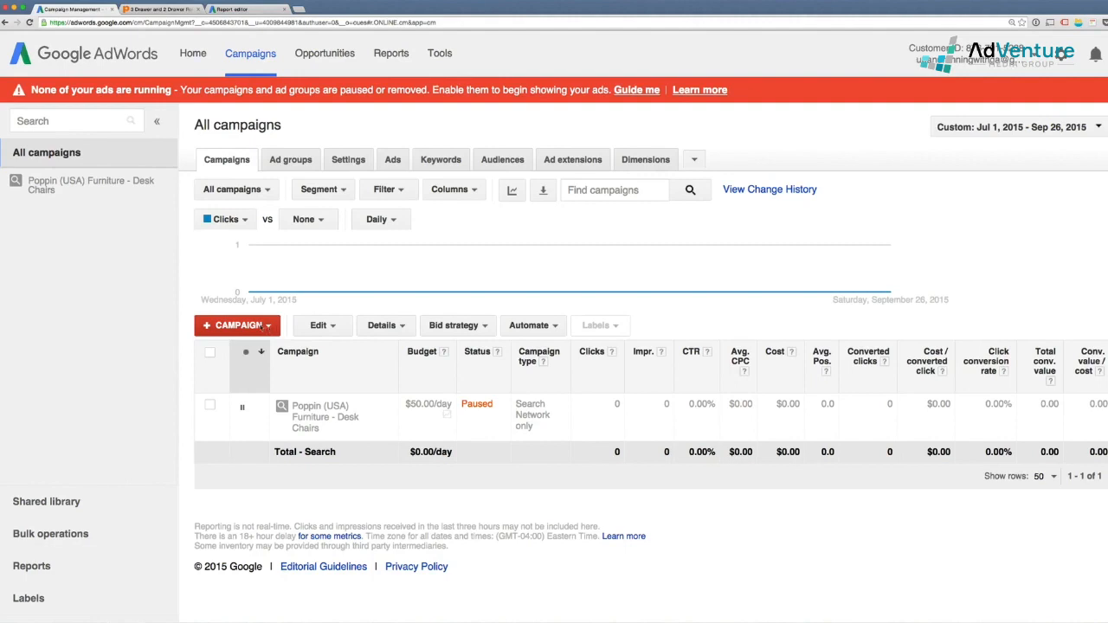
# Step: Start a new Search Network only campaign and set its type to All features
pyautogui.click(263, 324)
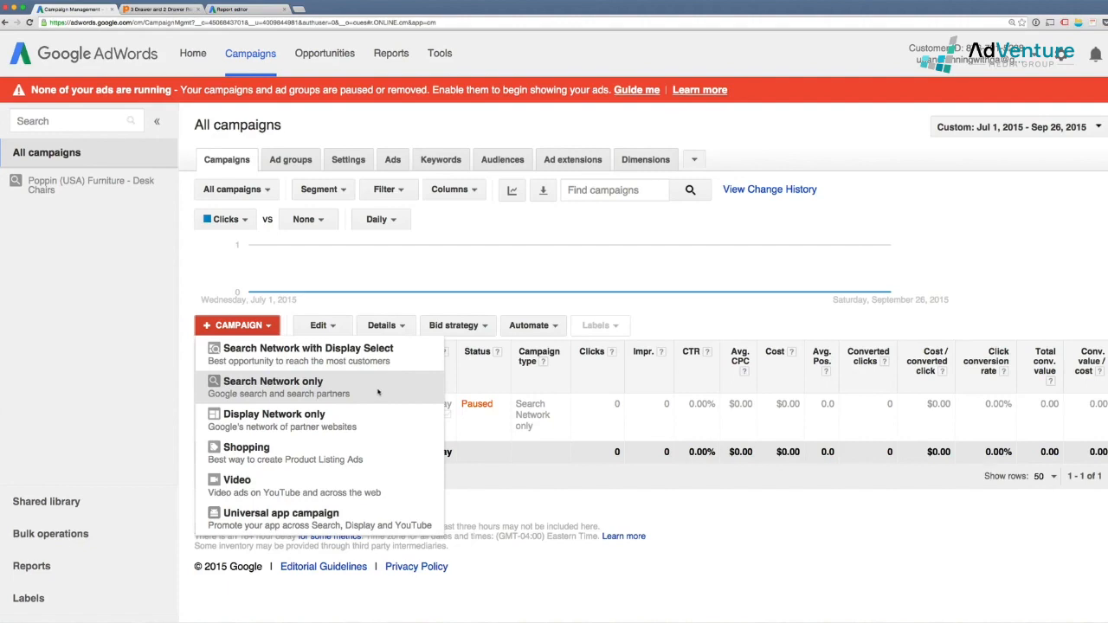
pyautogui.click(282, 381)
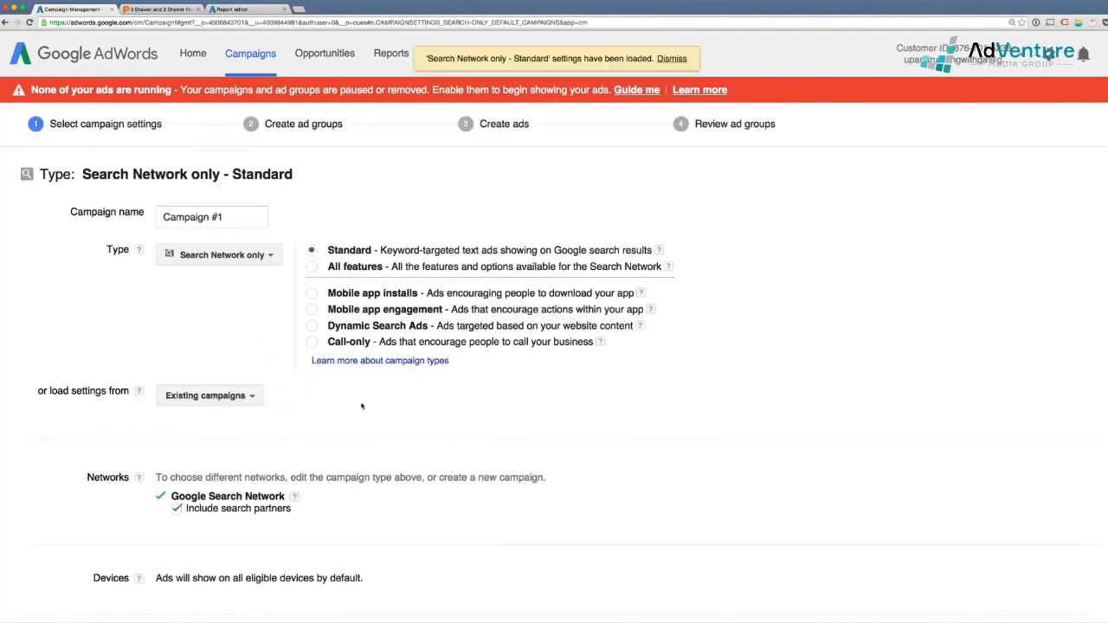
pyautogui.scroll(-5, 362, 406)
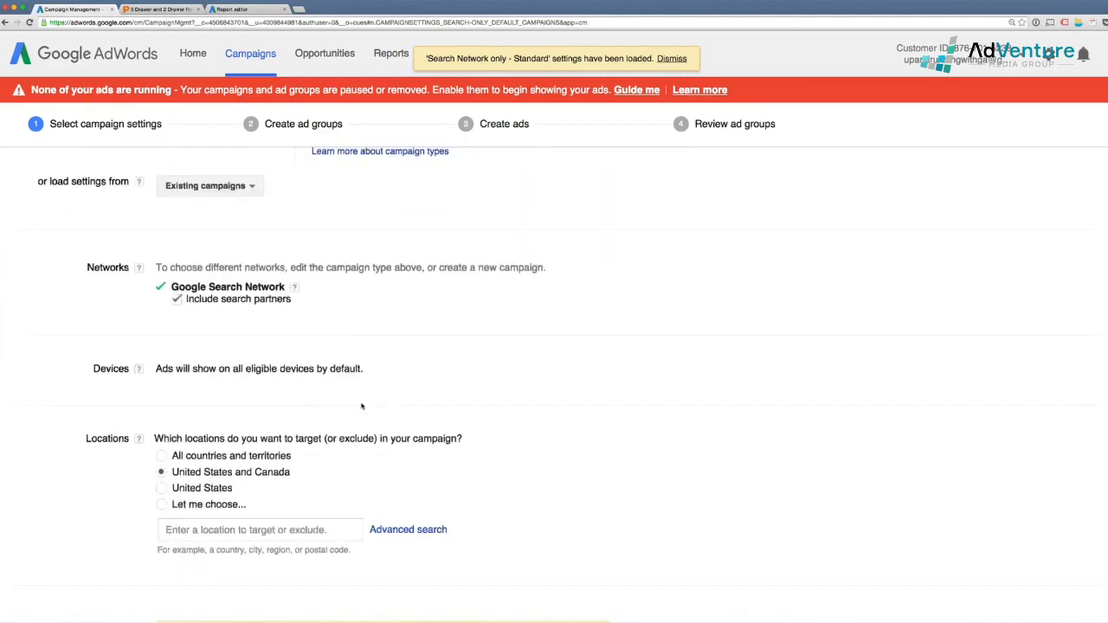
pyautogui.scroll(5, 362, 406)
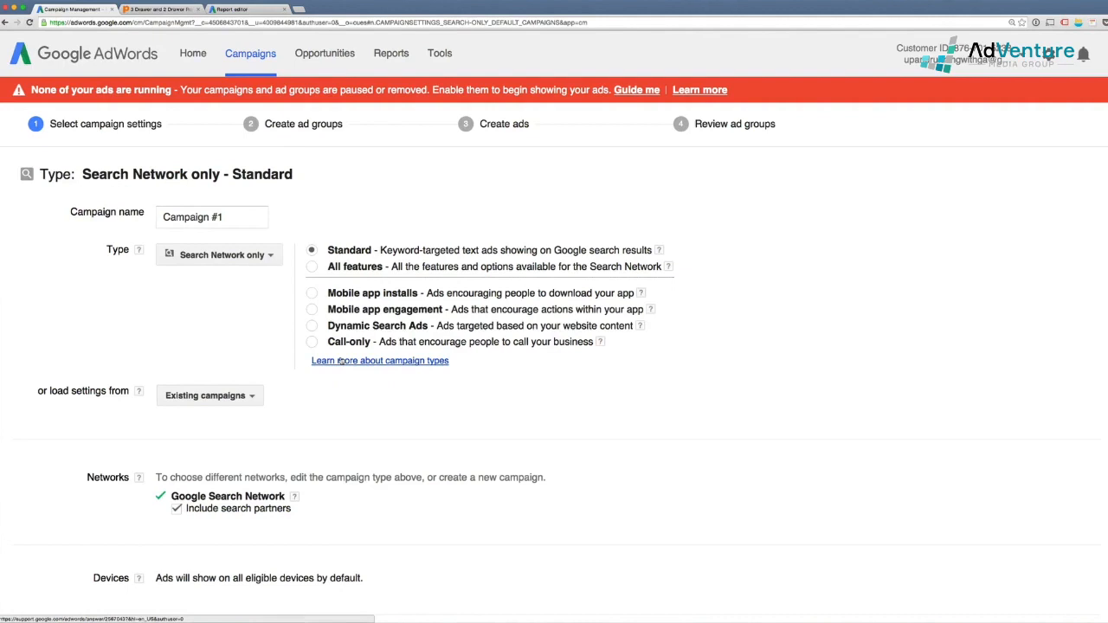
pyautogui.click(312, 267)
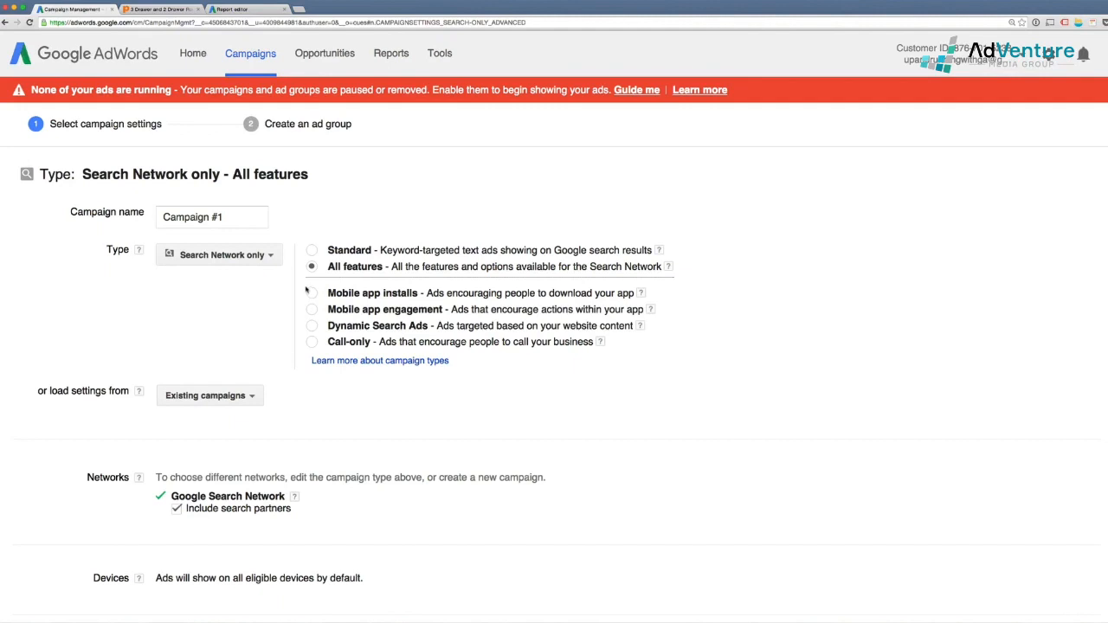
pyautogui.scroll(-1, 305, 290)
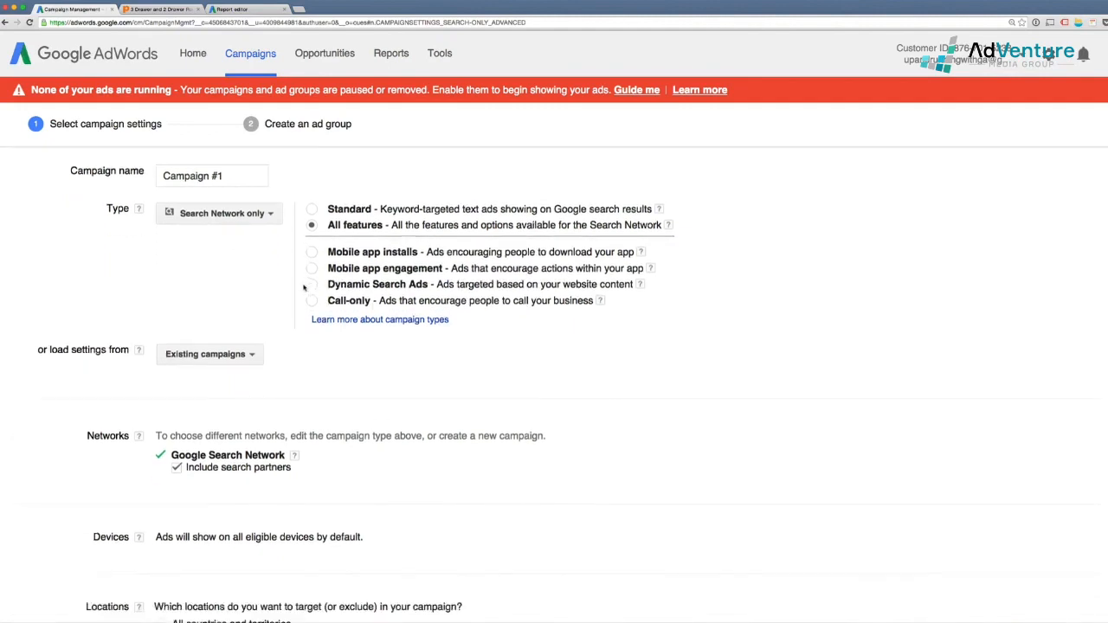
pyautogui.scroll(1, 305, 290)
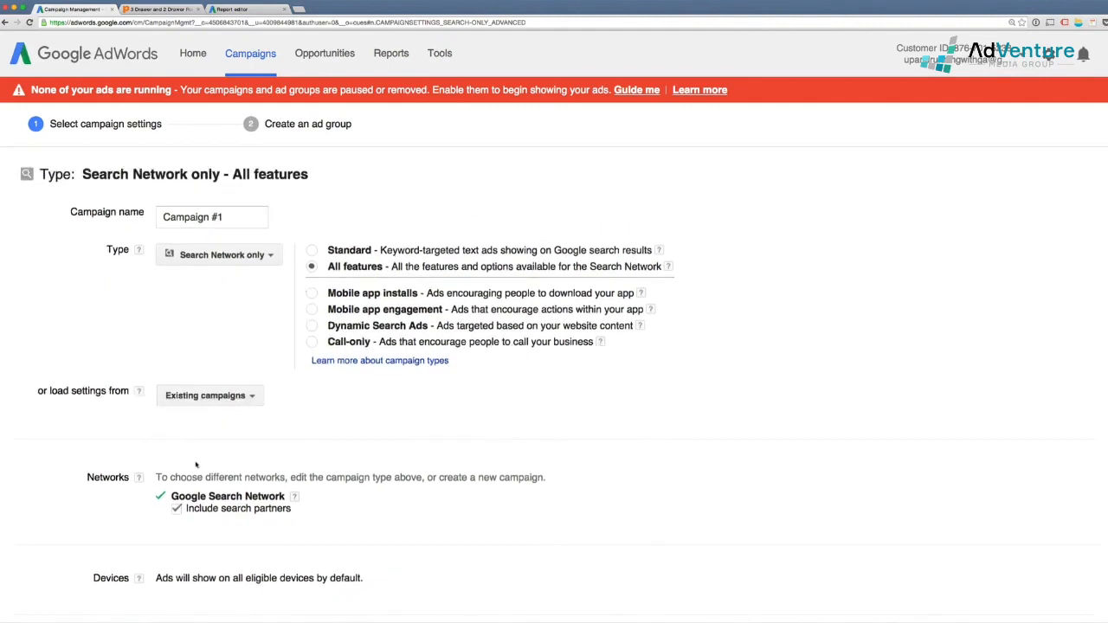
# Step: Name the new campaign "Poppin (USA) Furniture - File Cabinets"
pyautogui.moveTo(231, 217); pyautogui.dragTo(164, 218)
pyautogui.write('P')
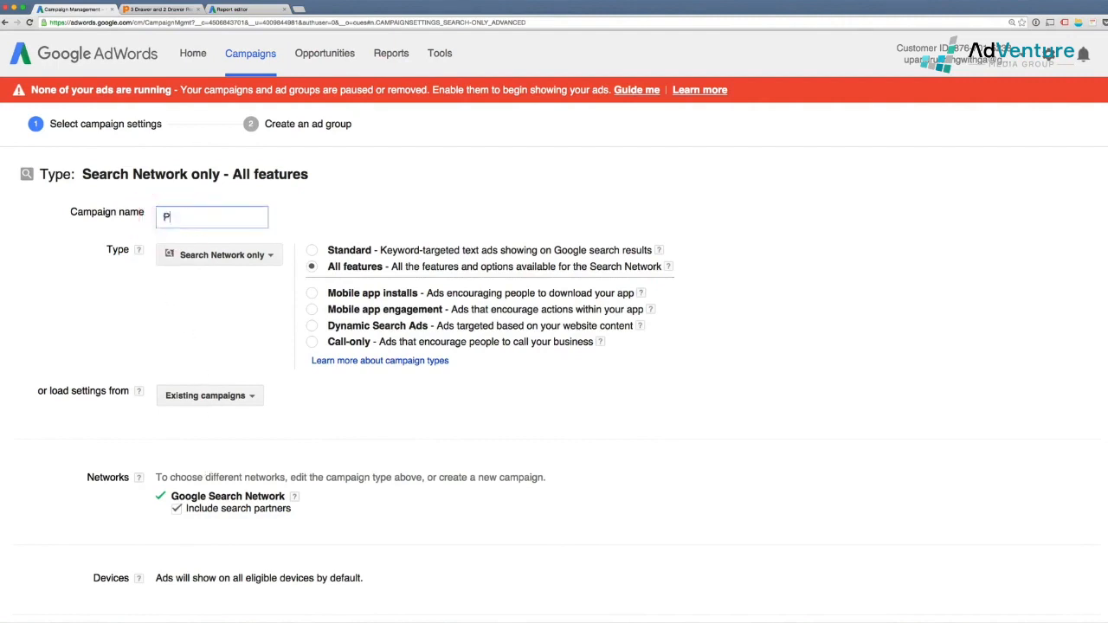
pyautogui.write('oppin (USA_')
pyautogui.press('BackSpace')
pyautogui.write(') Furniture')
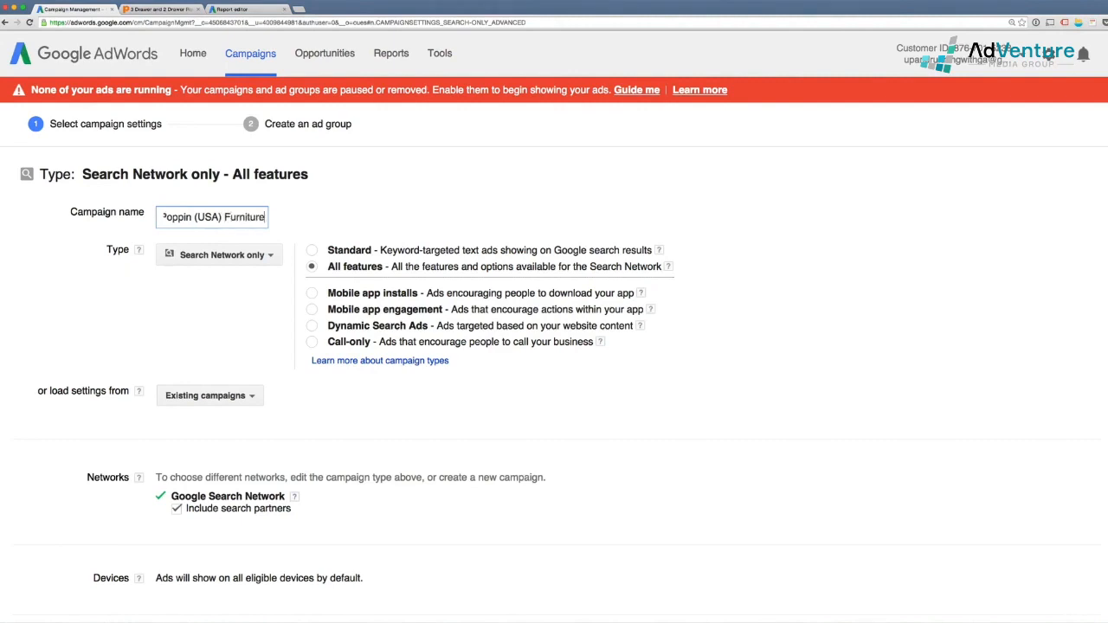
pyautogui.write(' - File')
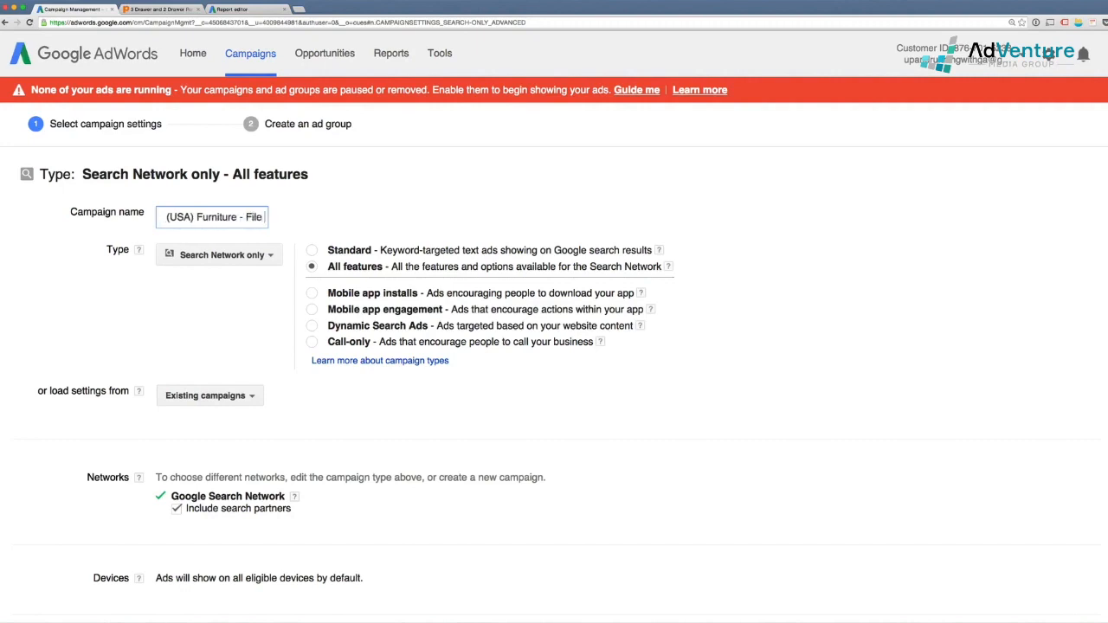
pyautogui.write(' C')
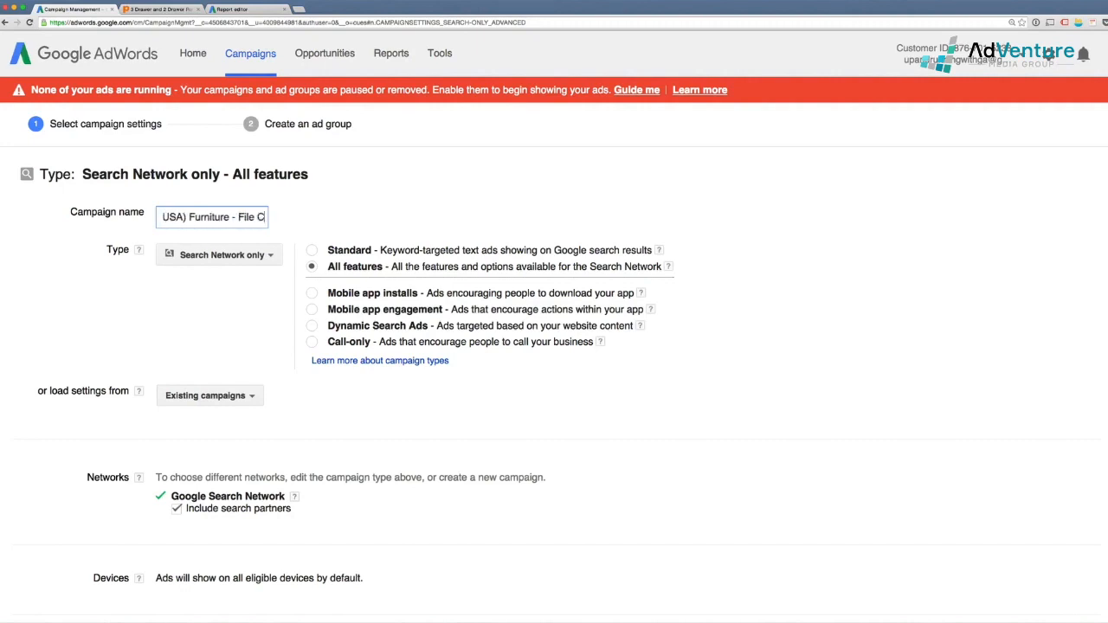
pyautogui.write('abinets')
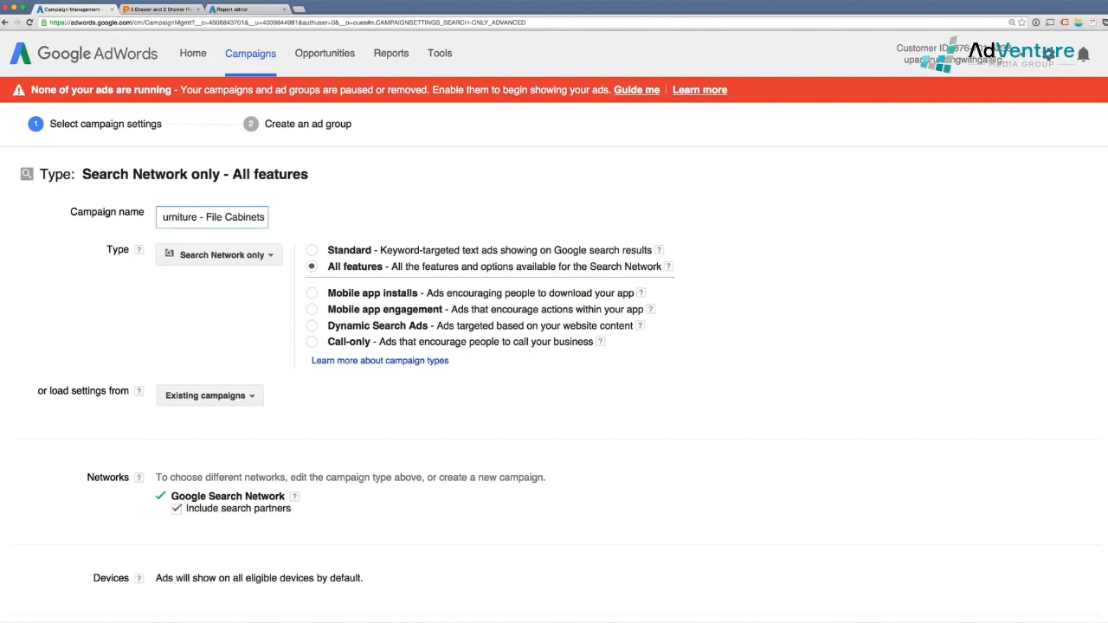
pyautogui.click(213, 324)
# Step: Check which existing campaigns are available for loading settings into the new campaign
pyautogui.scroll(-1, 251, 347)
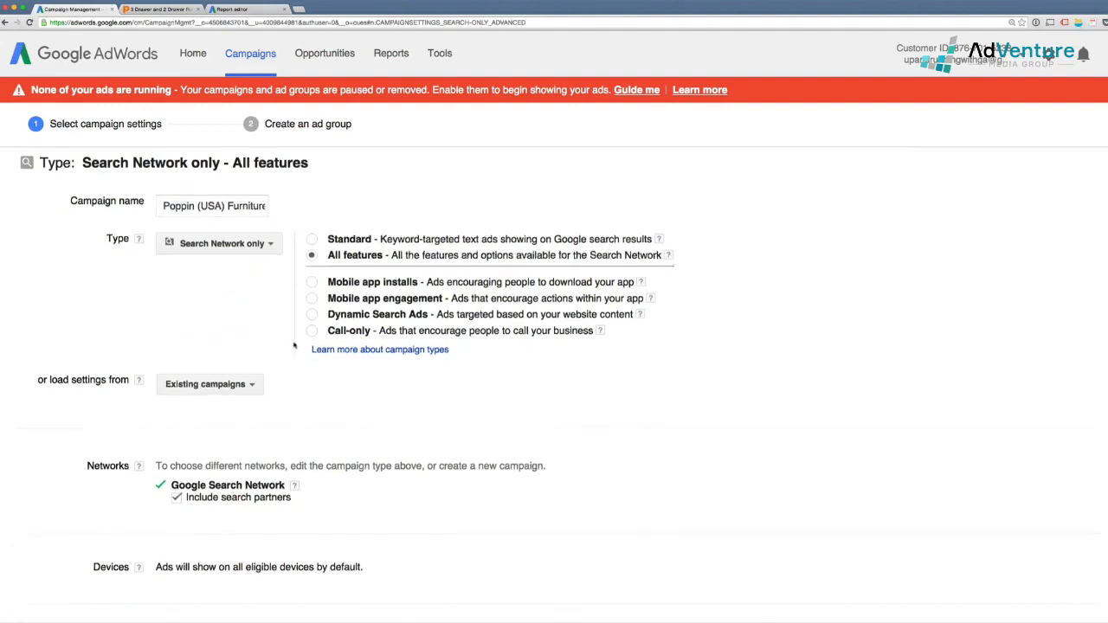
pyautogui.scroll(-1, 290, 413)
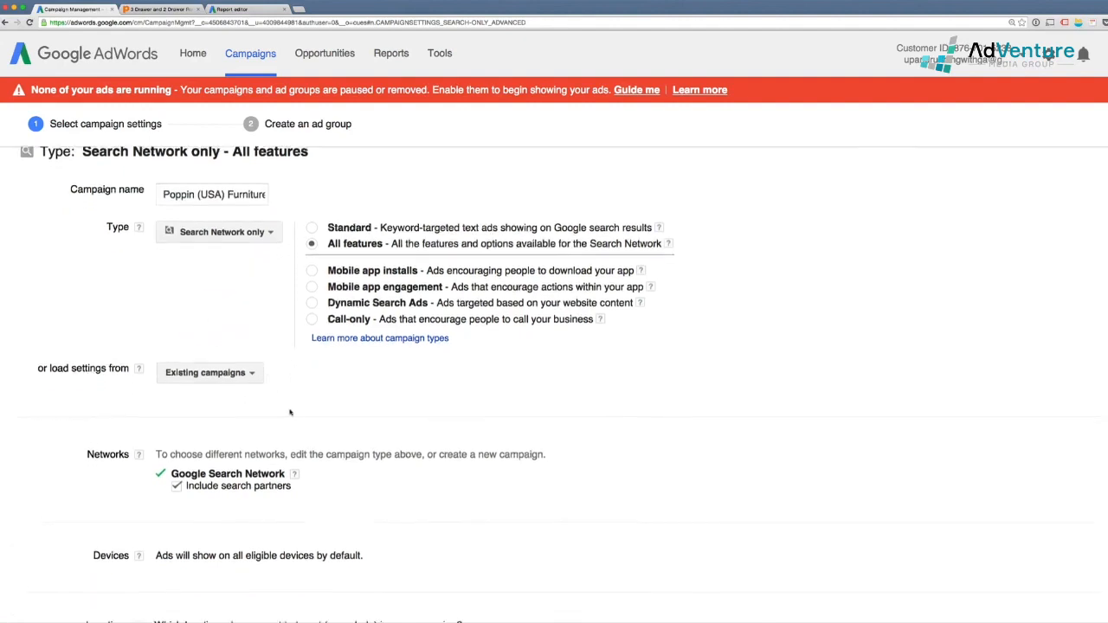
pyautogui.scroll(-2, 291, 407)
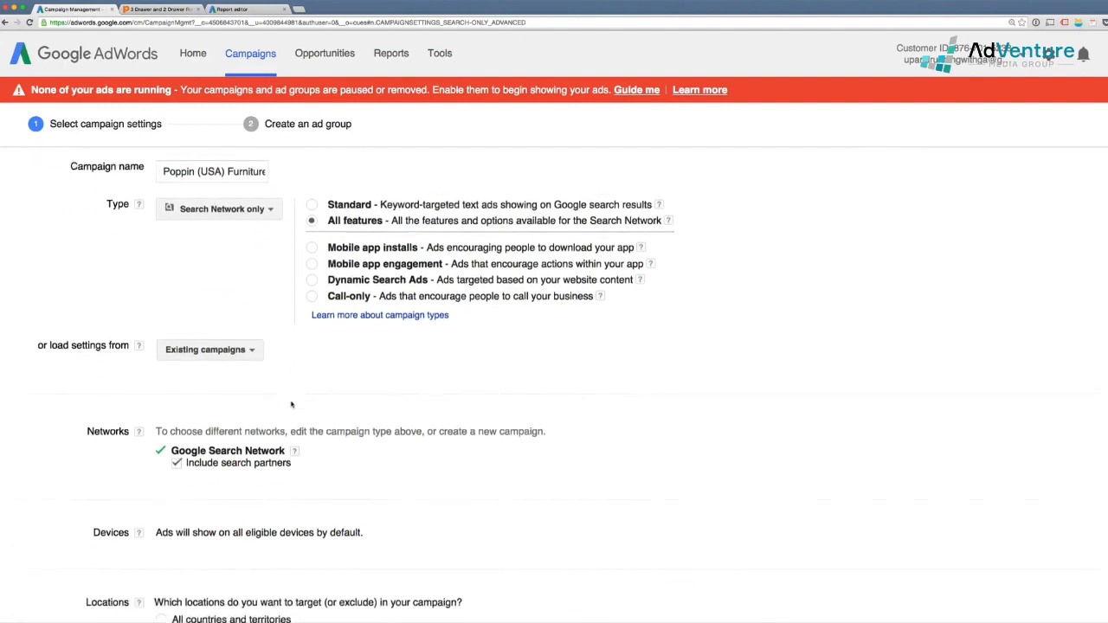
pyautogui.click(235, 349)
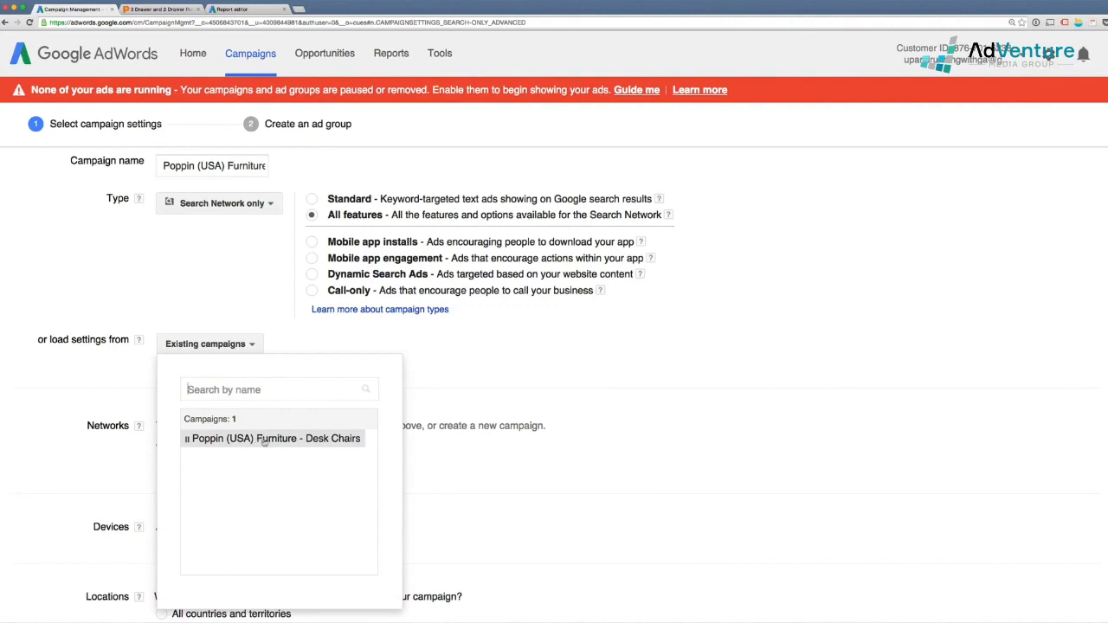
pyautogui.click(269, 438)
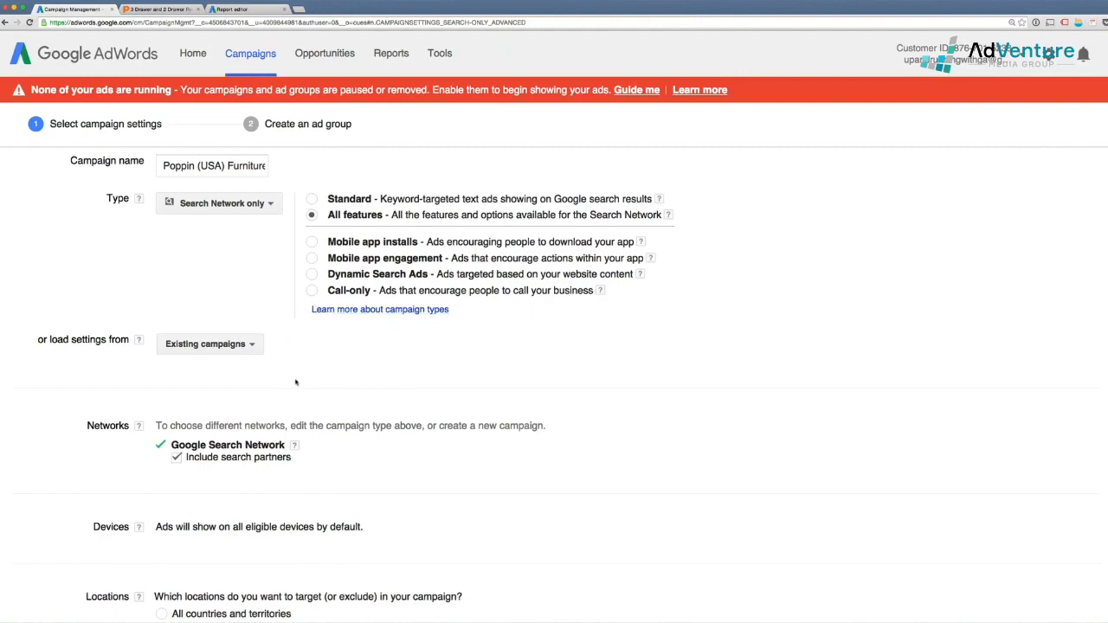
# Step: Exclude search partners from the campaign's networks, keeping only the Google Search Network
pyautogui.scroll(-1, 297, 351)
pyautogui.scroll(-1, 296, 351)
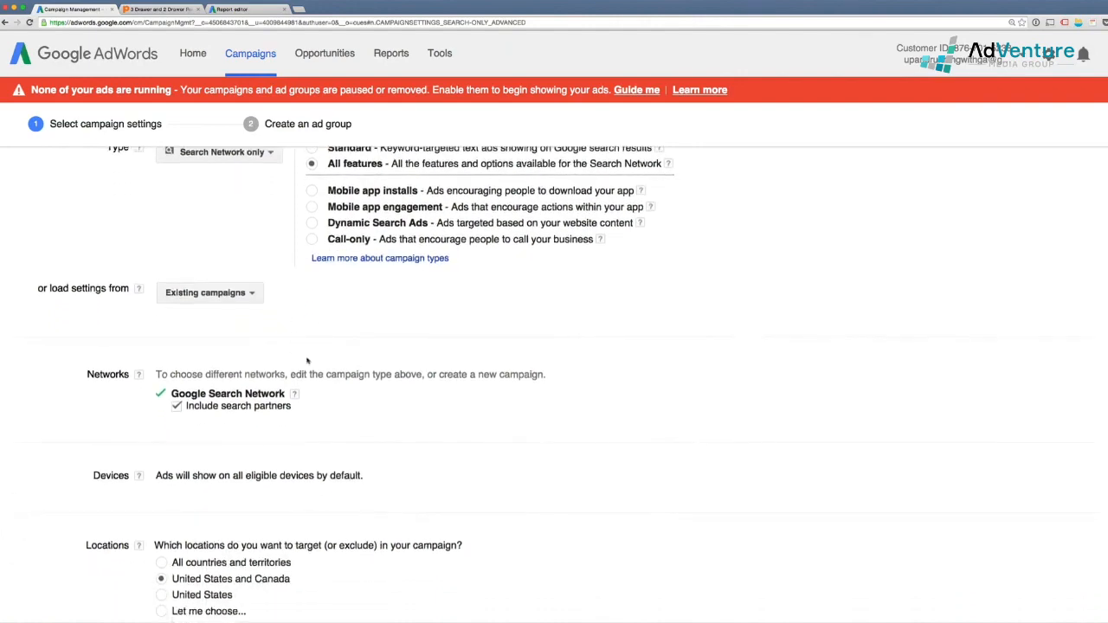
pyautogui.scroll(-2, 319, 407)
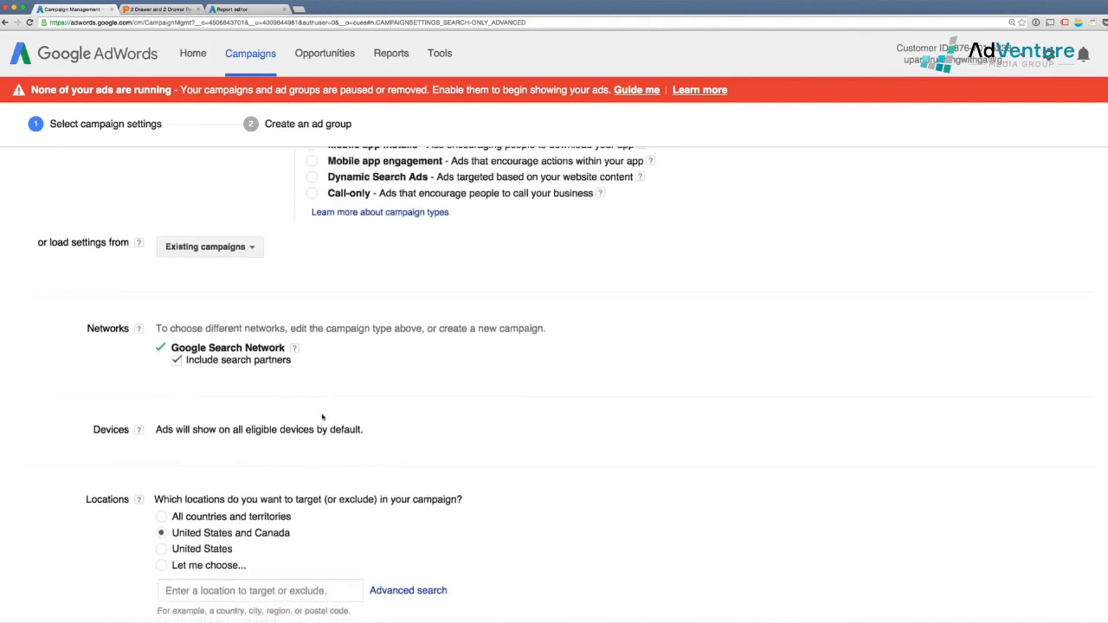
pyautogui.scroll(-2, 358, 355)
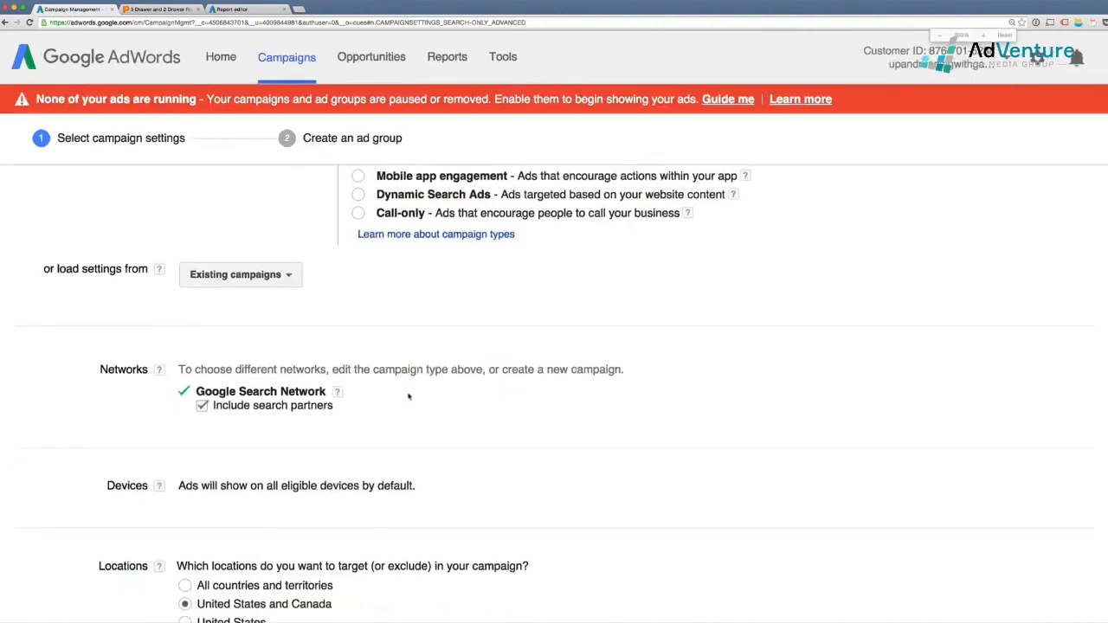
pyautogui.scroll(-1, 409, 397)
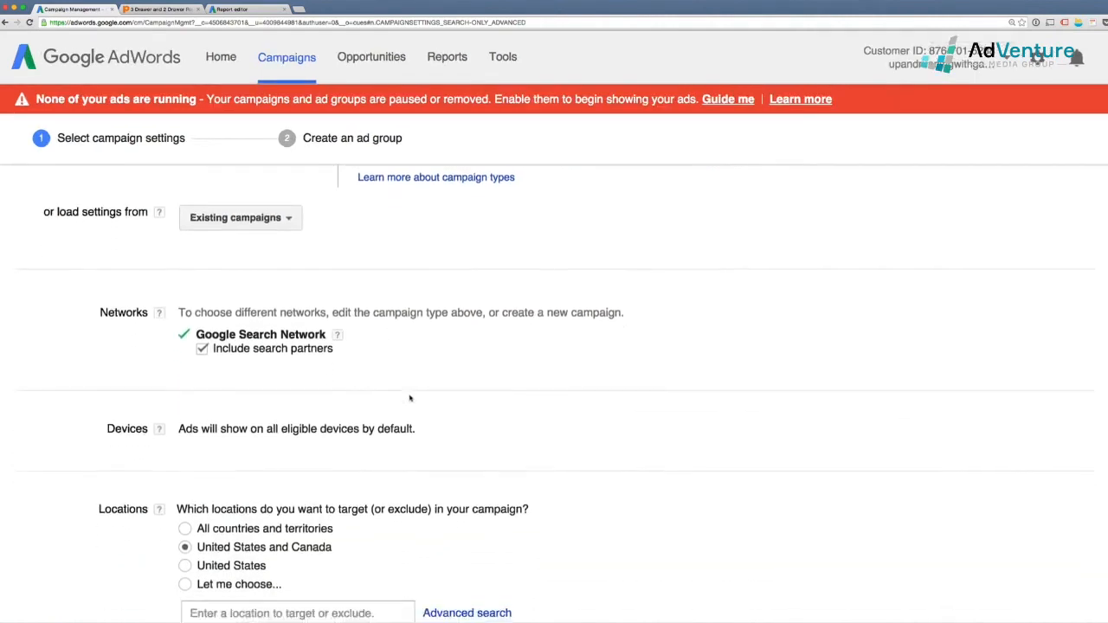
pyautogui.scroll(-1, 272, 351)
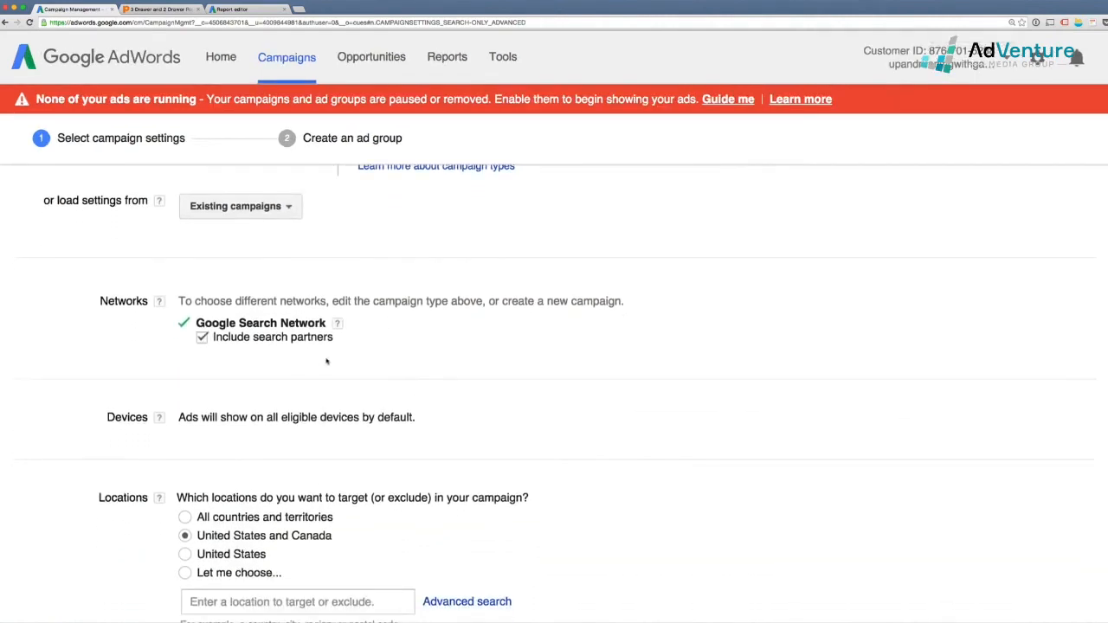
pyautogui.scroll(-1, 327, 361)
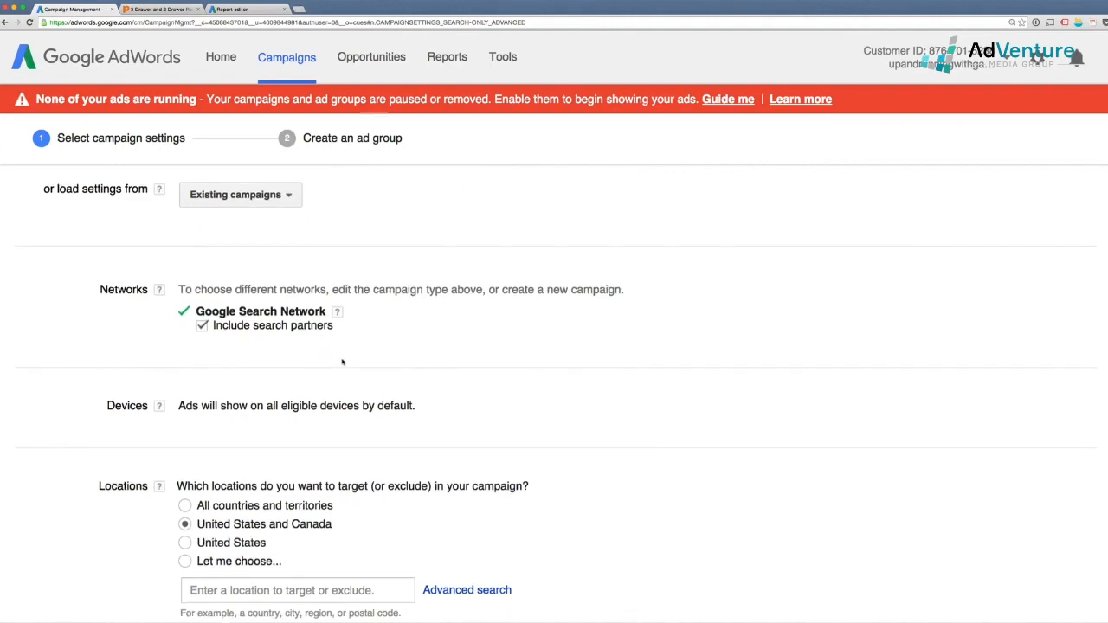
pyautogui.press('super+equal')
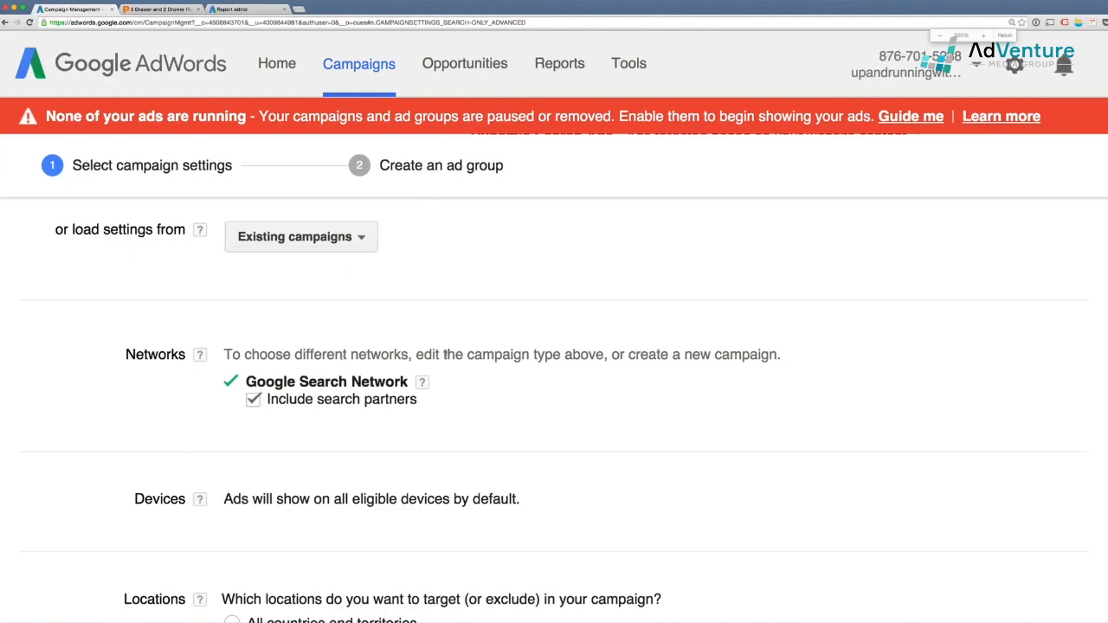
pyautogui.scroll(-3, 448, 373)
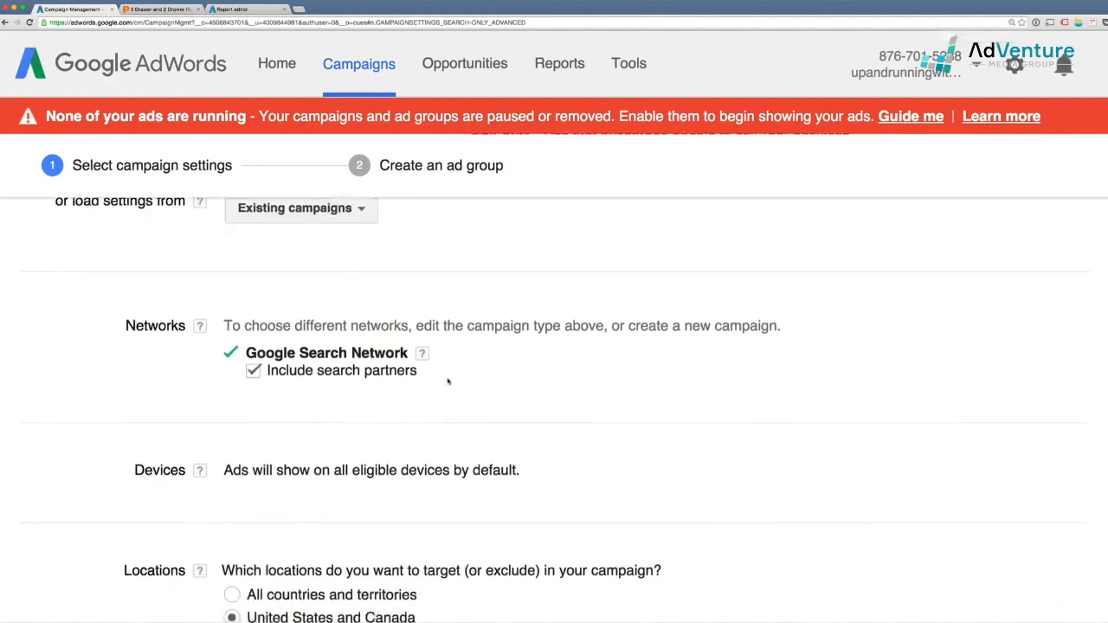
pyautogui.scroll(-4, 447, 381)
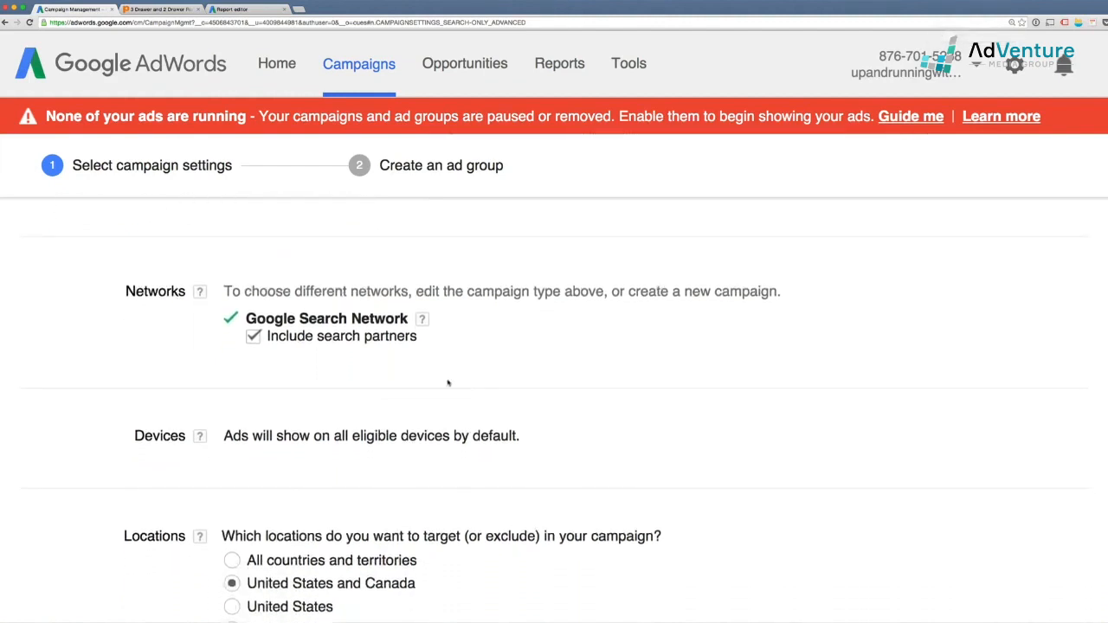
pyautogui.scroll(-1, 448, 382)
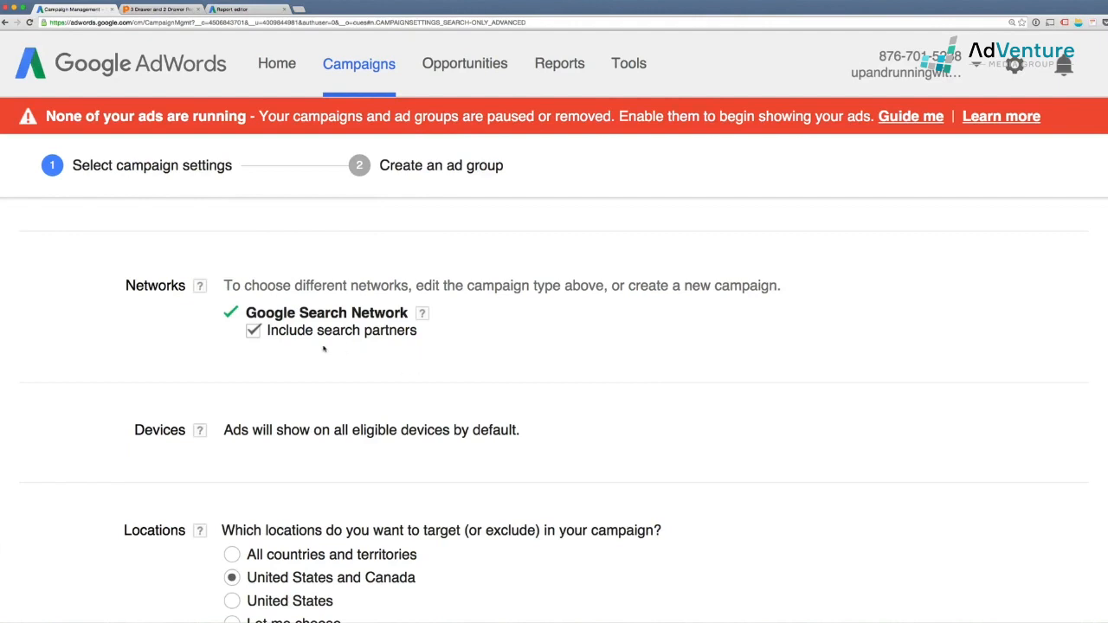
pyautogui.scroll(-1, 324, 351)
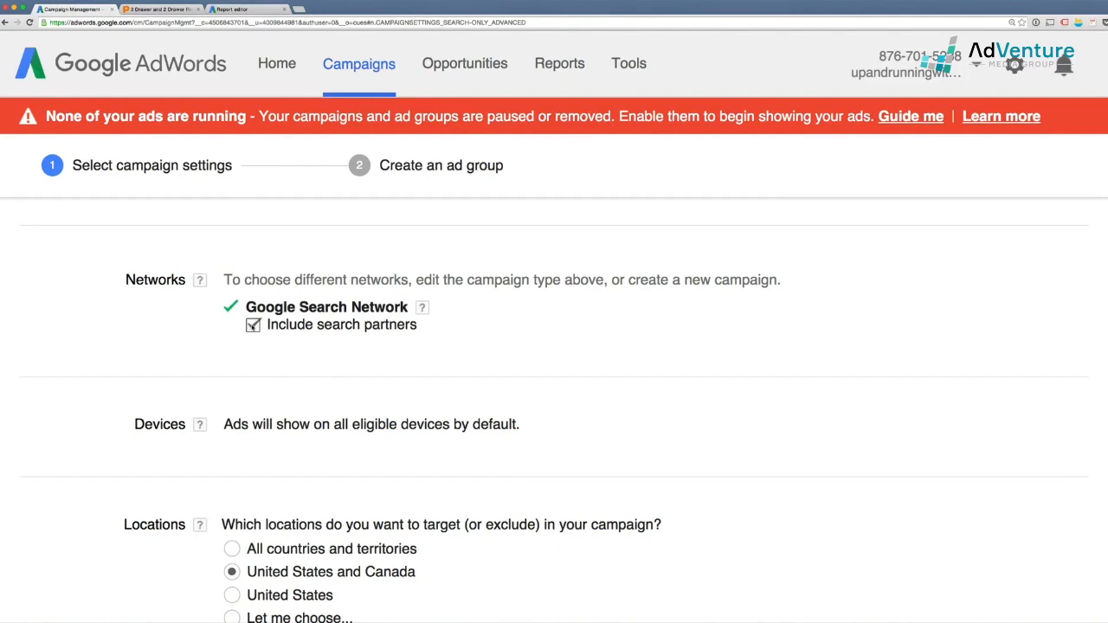
pyautogui.click(253, 326)
# Step: Review the campaign's device setting and its location targeting options
pyautogui.scroll(-1, 330, 358)
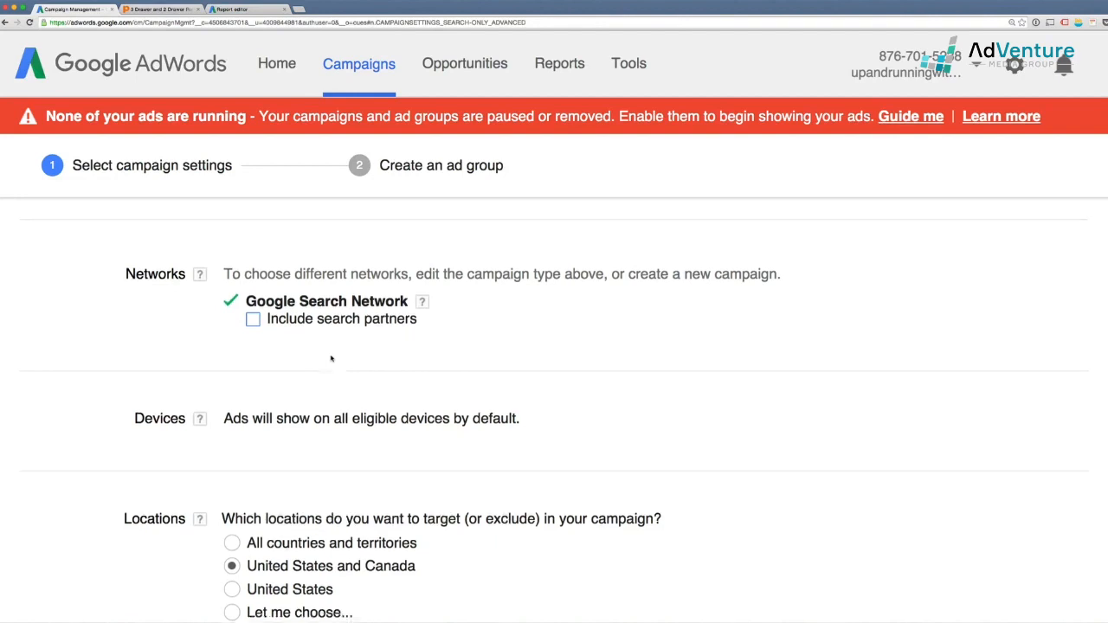
pyautogui.scroll(-3, 331, 358)
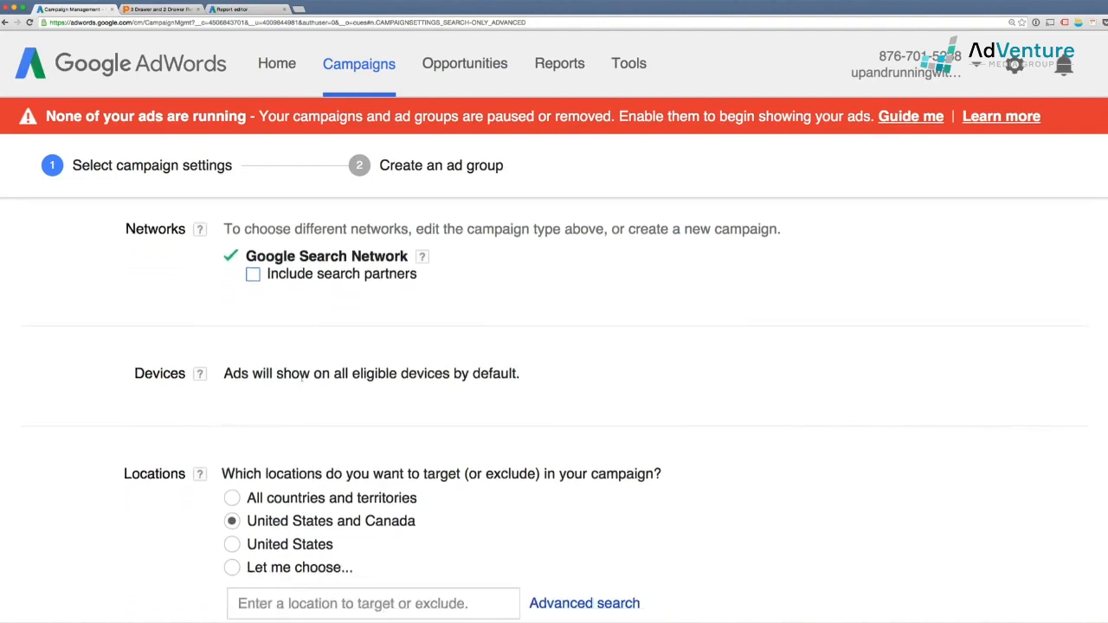
pyautogui.scroll(-2, 527, 419)
pyautogui.scroll(-1, 594, 436)
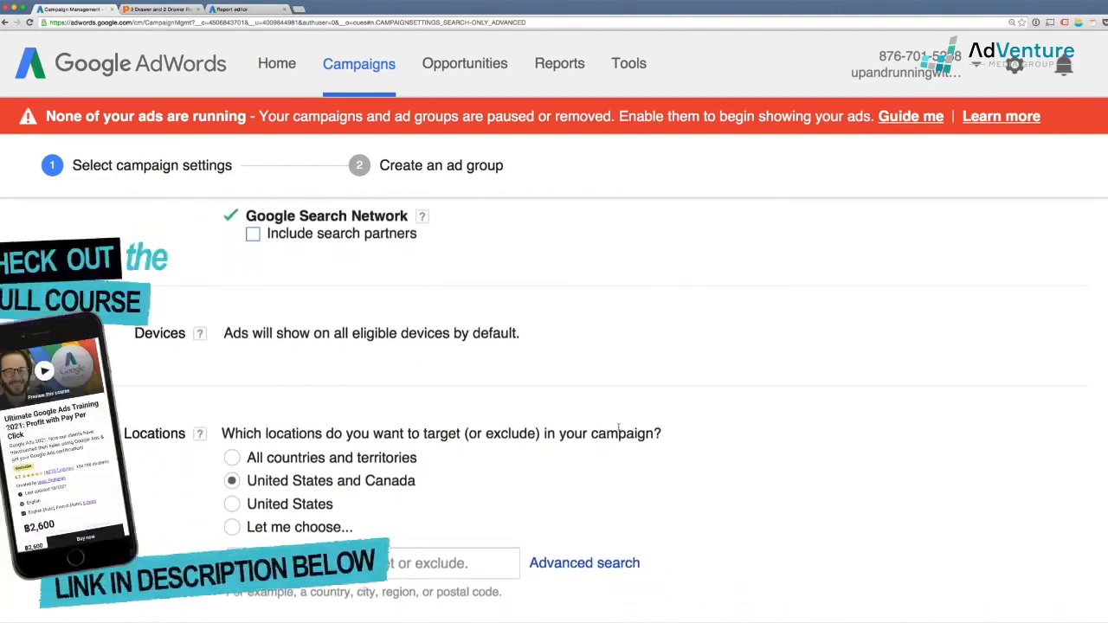
pyautogui.scroll(-1, 618, 426)
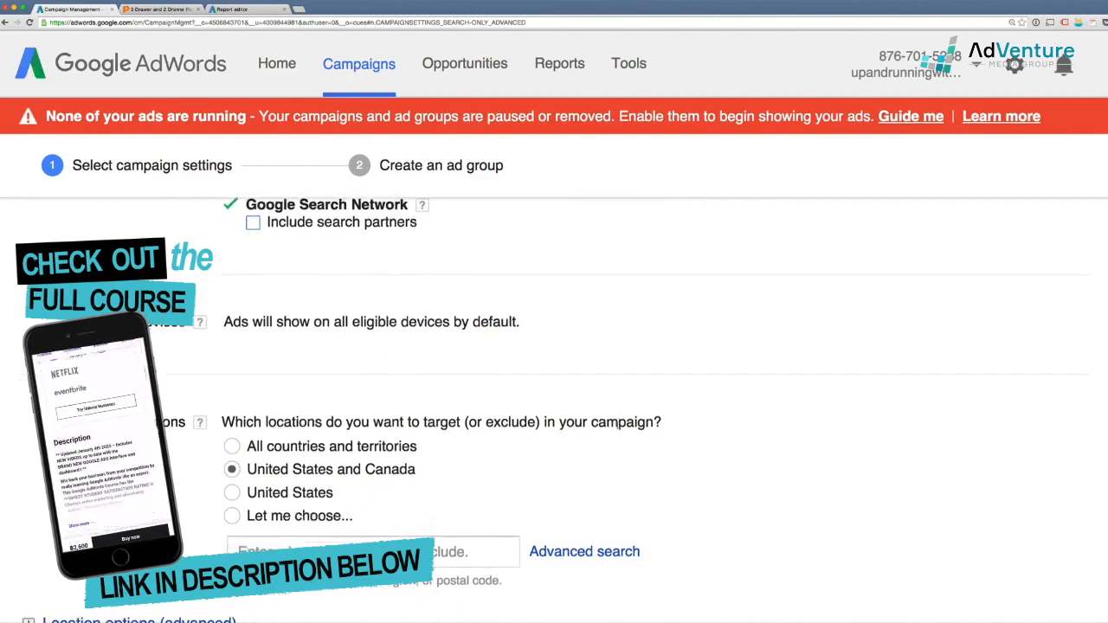
pyautogui.scroll(-3, 618, 424)
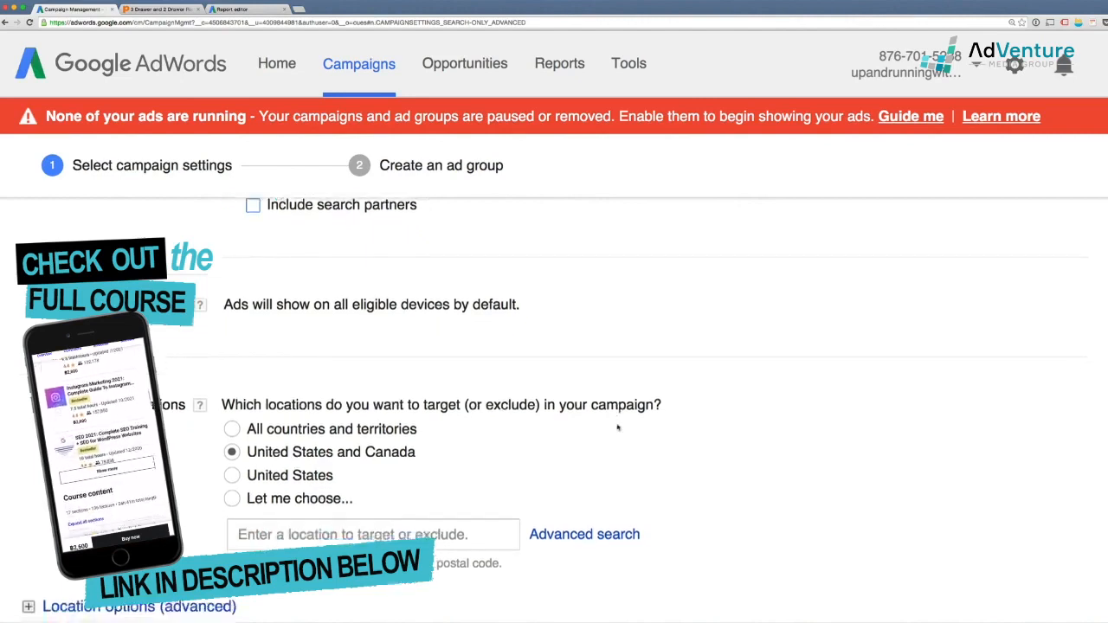
pyautogui.scroll(-2, 617, 426)
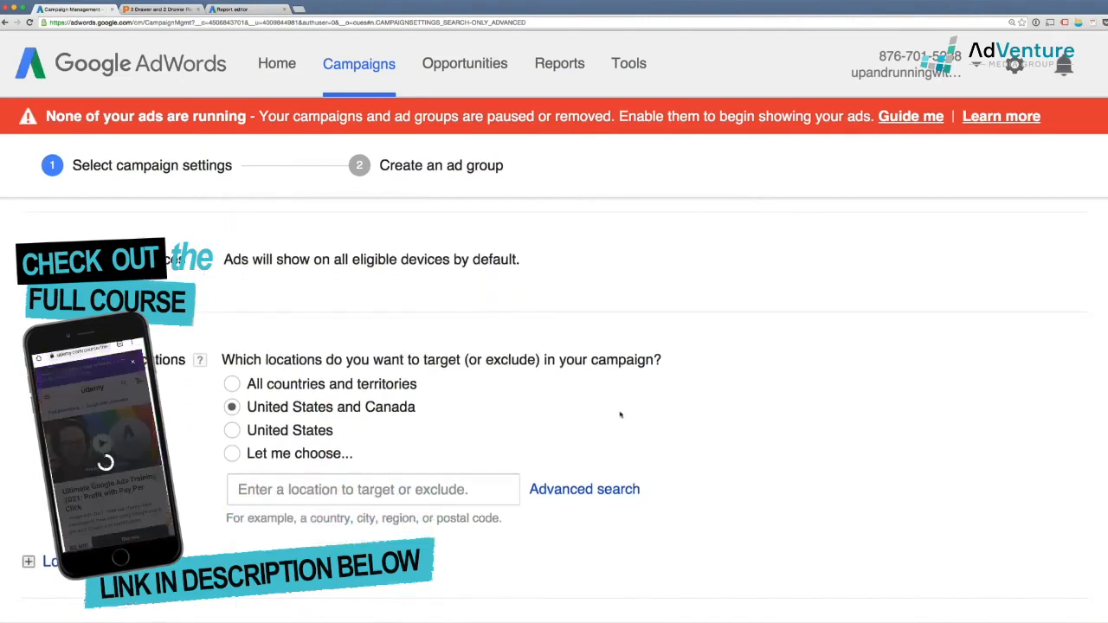
pyautogui.scroll(-2, 589, 346)
pyautogui.scroll(-2, 279, 348)
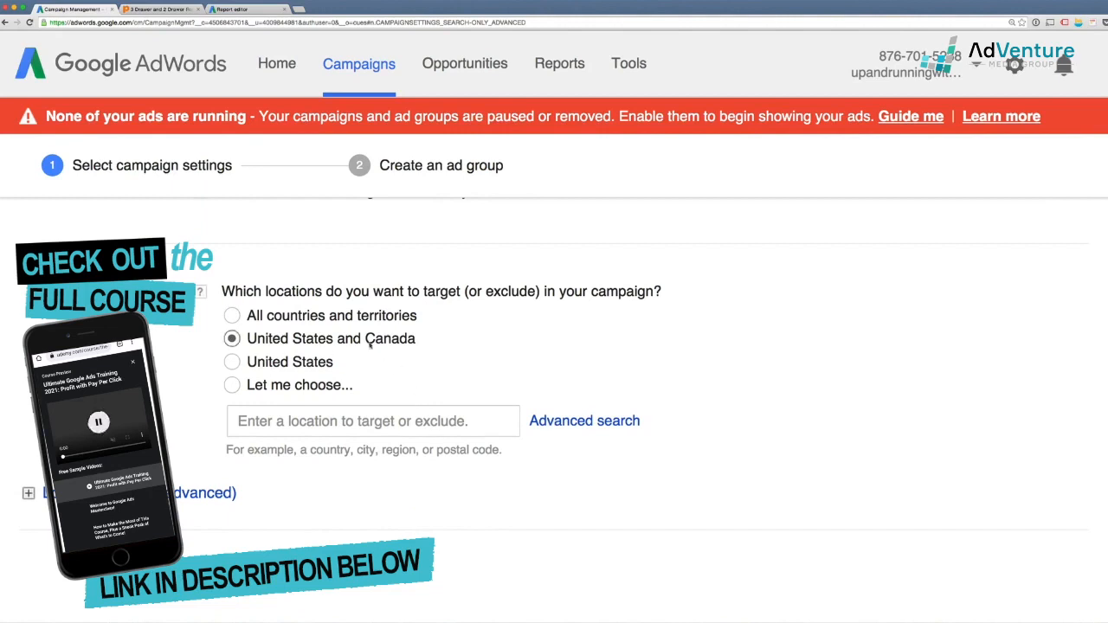
# Step: Switch the location targeting to custom locations and add the country United States as a targeted location
pyautogui.click(235, 364)
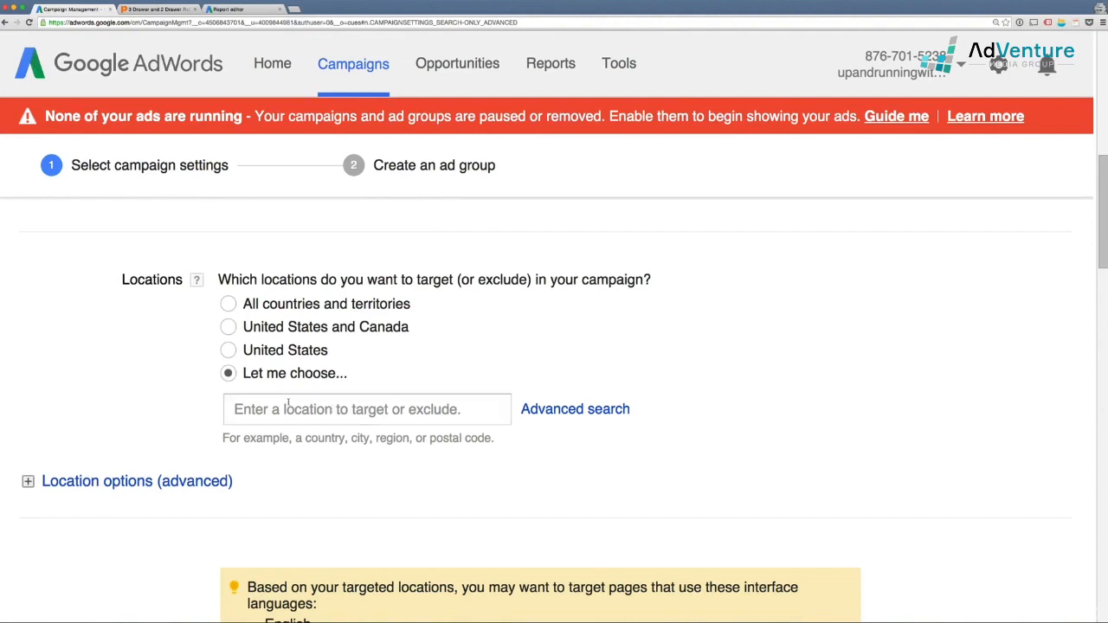
pyautogui.click(330, 411)
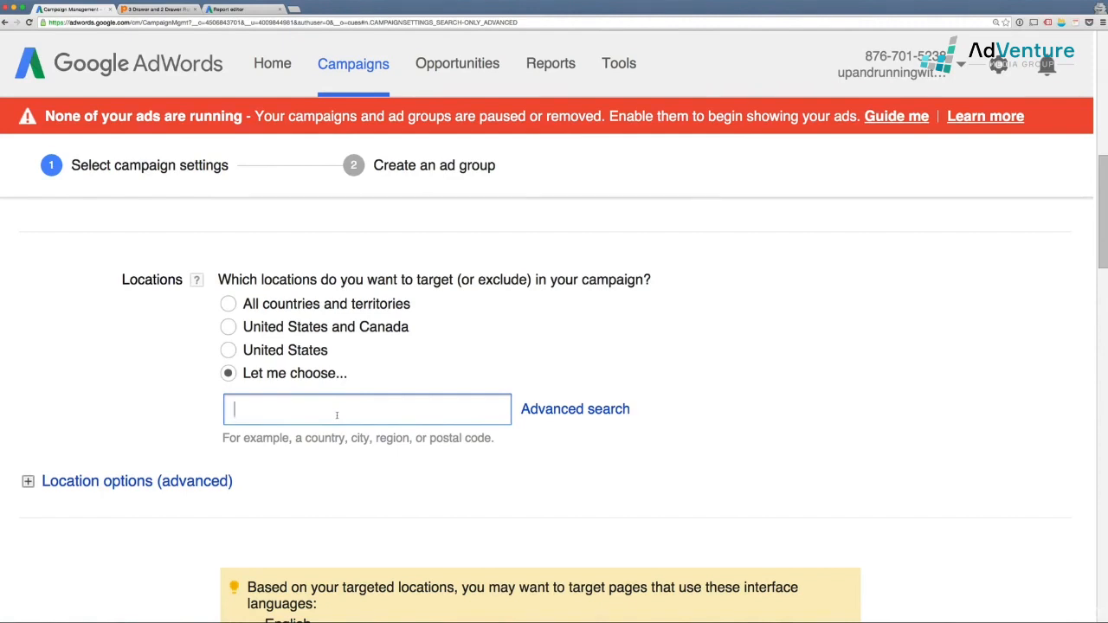
pyautogui.write('unit')
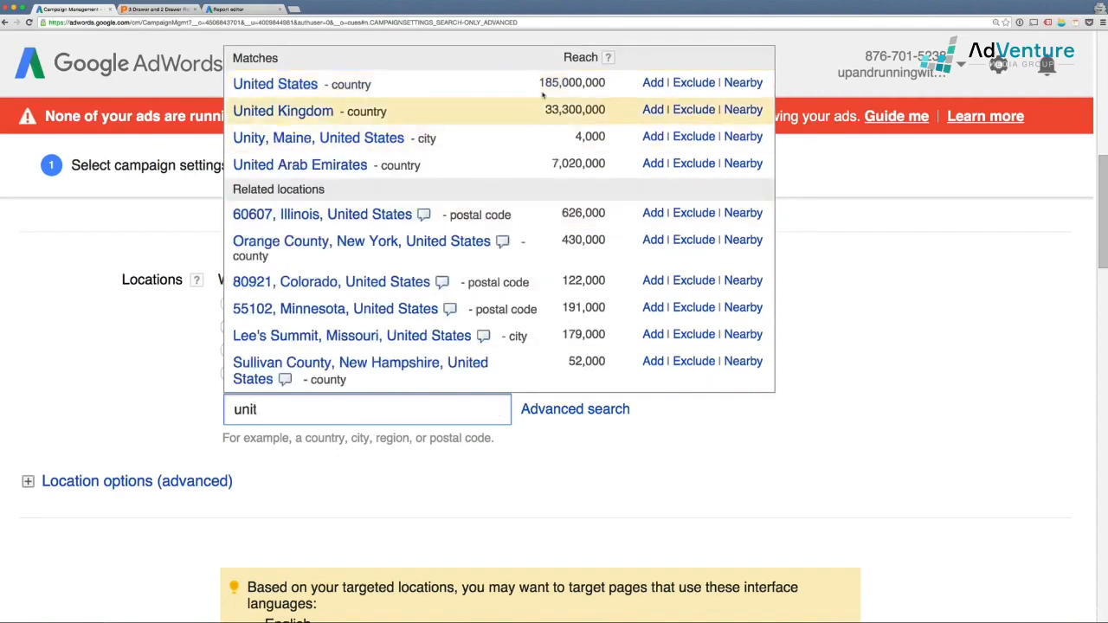
pyautogui.click(656, 84)
# Step: Try excluding the state of Texas from the campaign's locations and remove that exclusion again
pyautogui.click(319, 472)
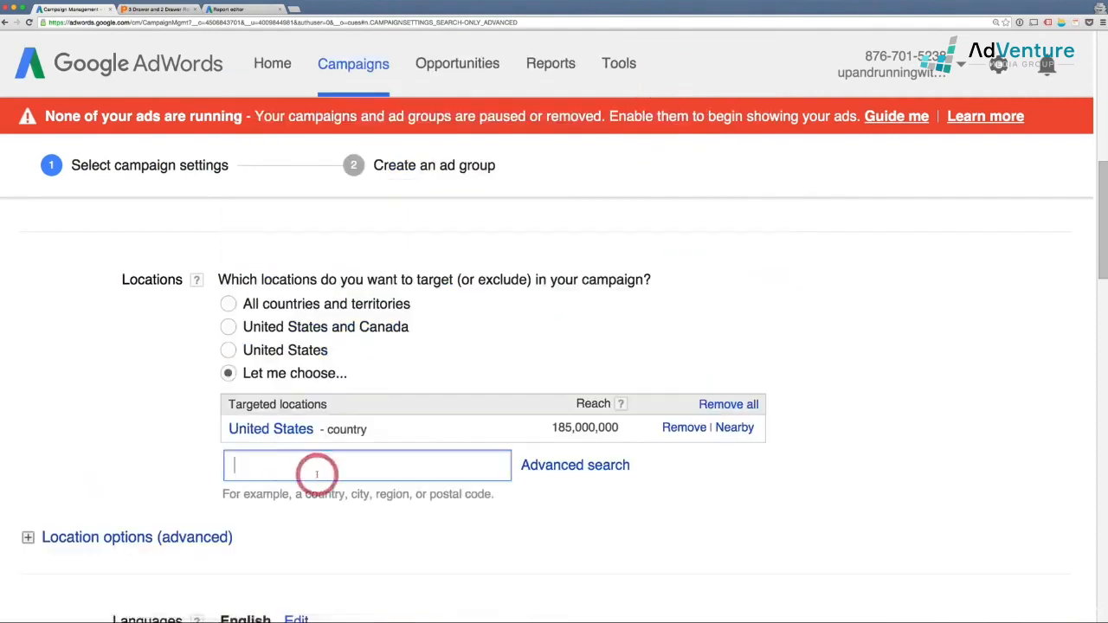
pyautogui.write('texas')
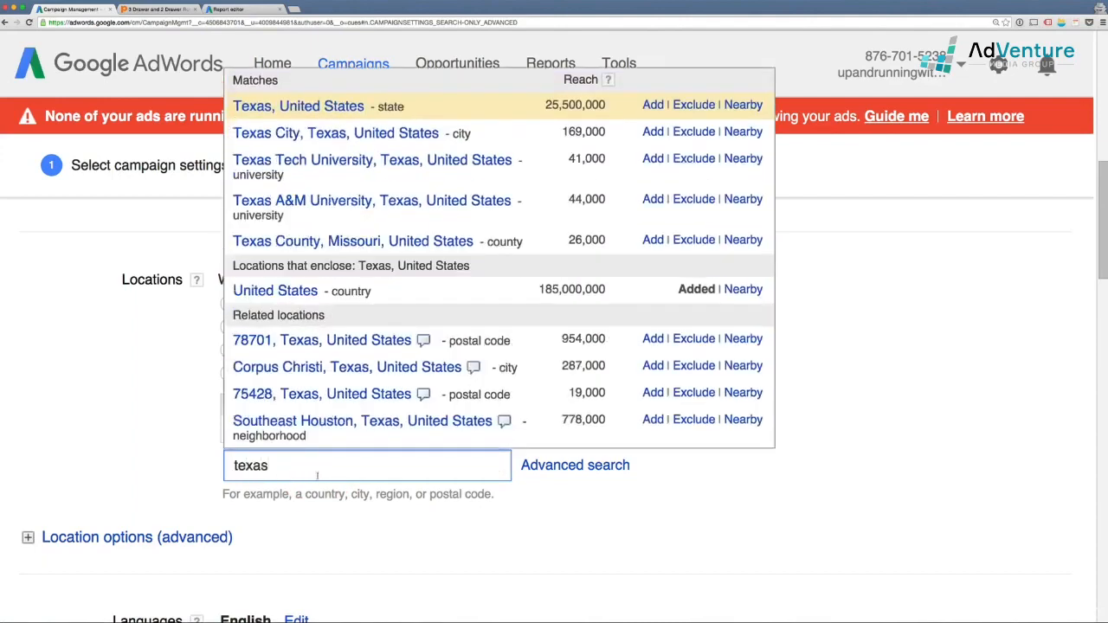
pyautogui.click(693, 105)
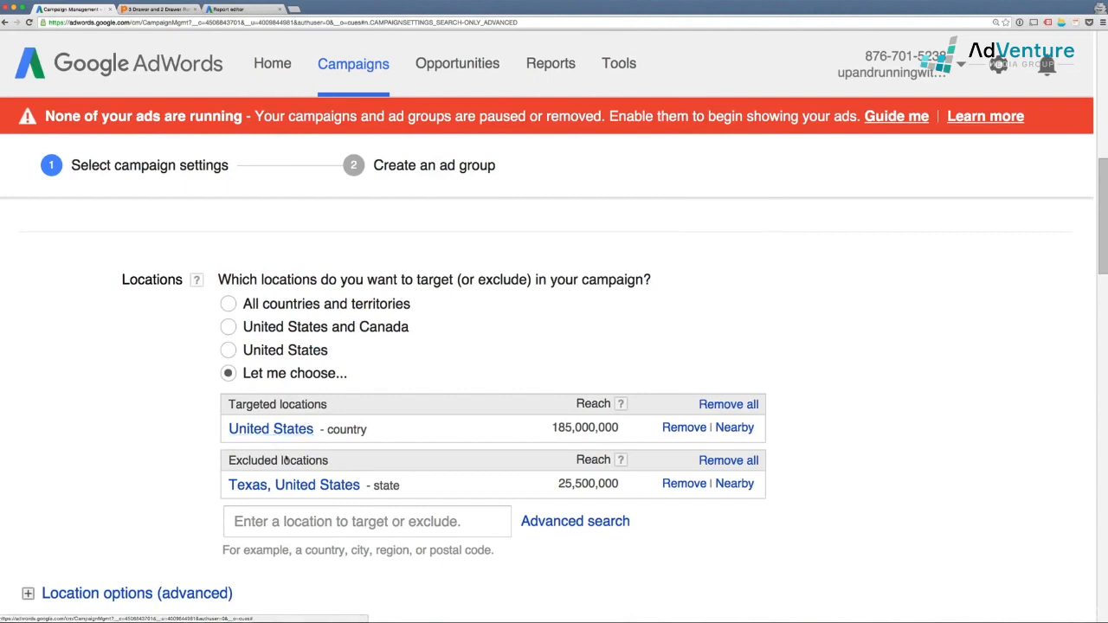
pyautogui.scroll(-2, 286, 433)
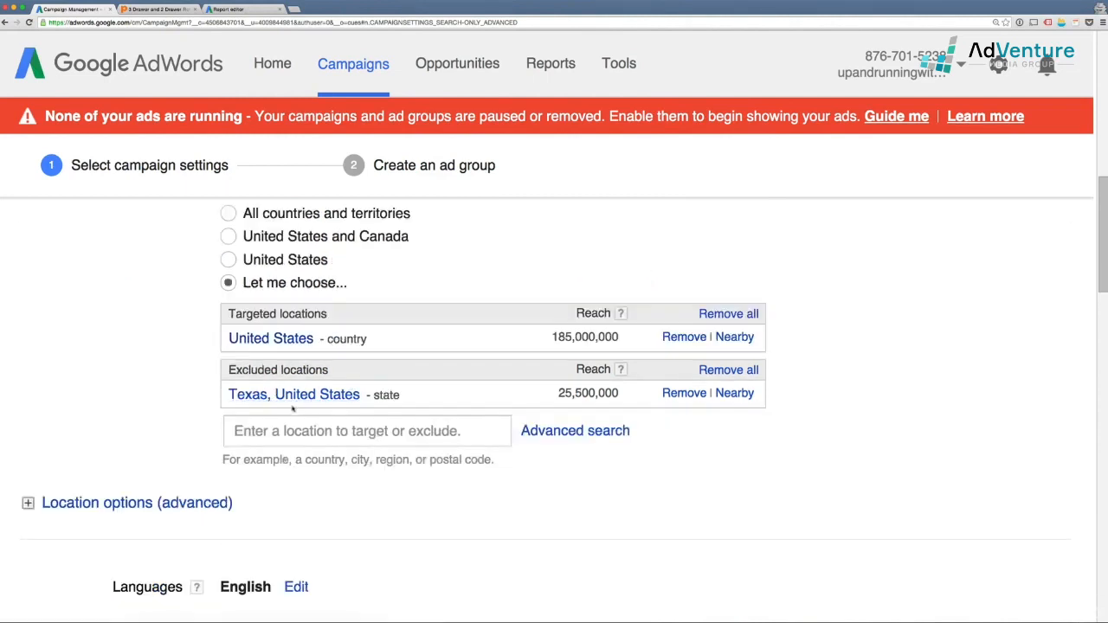
pyautogui.click(676, 396)
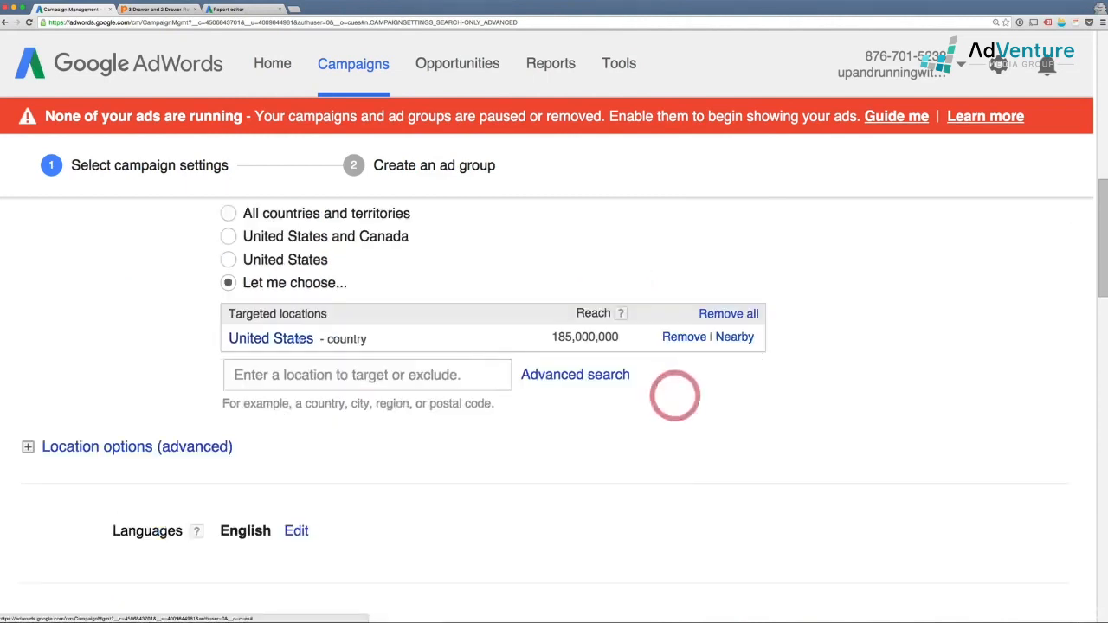
# Step: Set the advanced location option for targeting to "People in my targeted location"
pyautogui.scroll(-1, 286, 364)
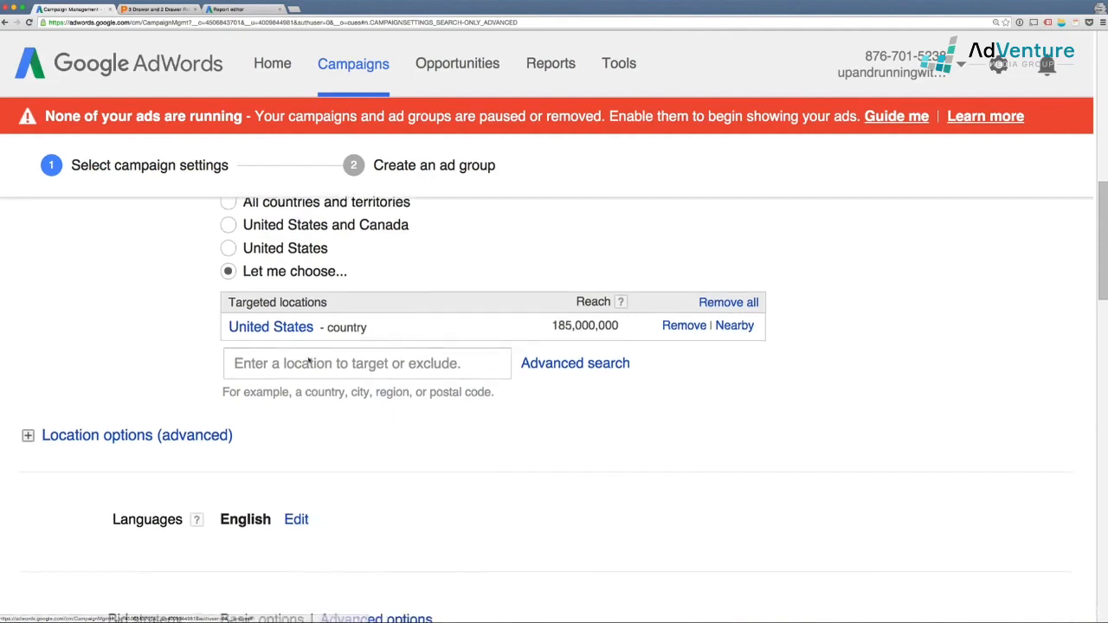
pyautogui.click(130, 428)
pyautogui.scroll(-3, 378, 438)
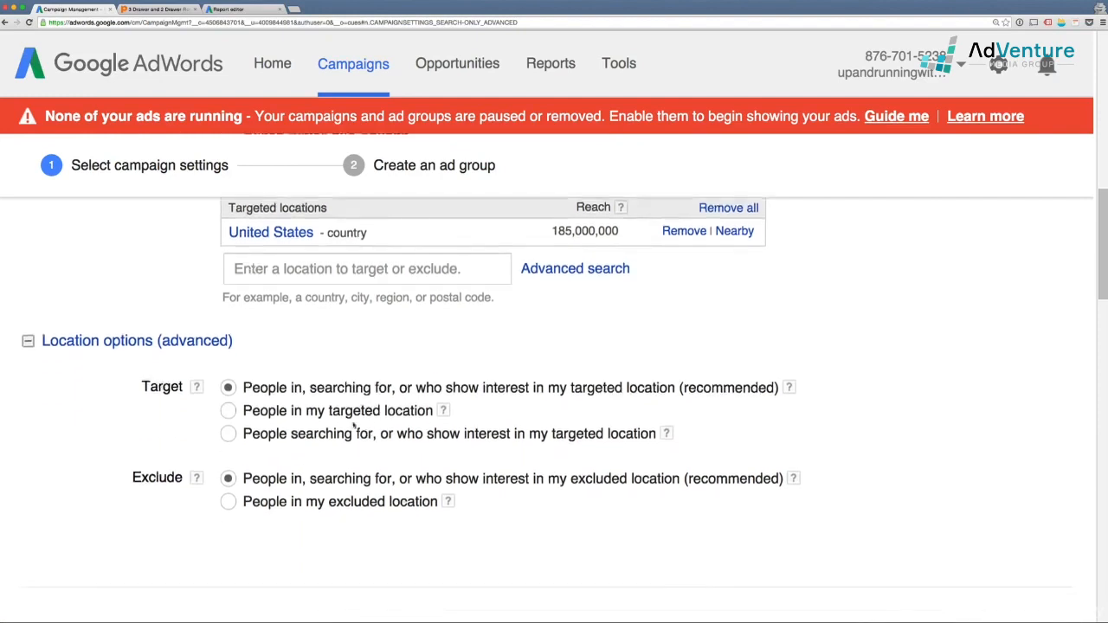
pyautogui.click(229, 412)
# Step: Try the exclude option "People in my excluded location" and return to the recommended "People in, searching for, or who show interest" option
pyautogui.scroll(-1, 229, 429)
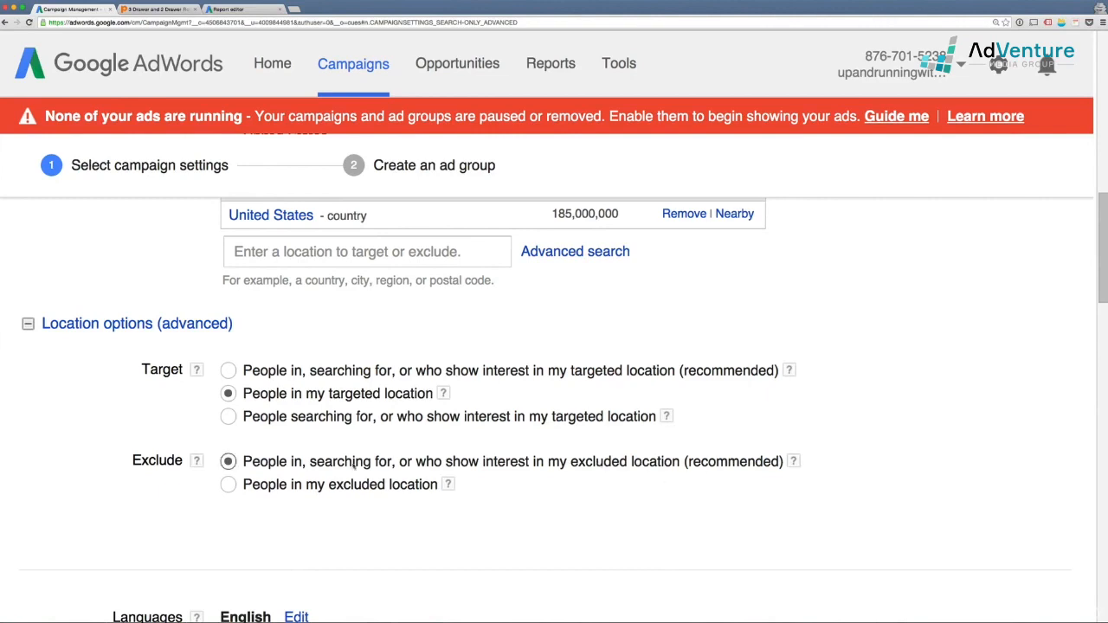
pyautogui.scroll(-2, 350, 479)
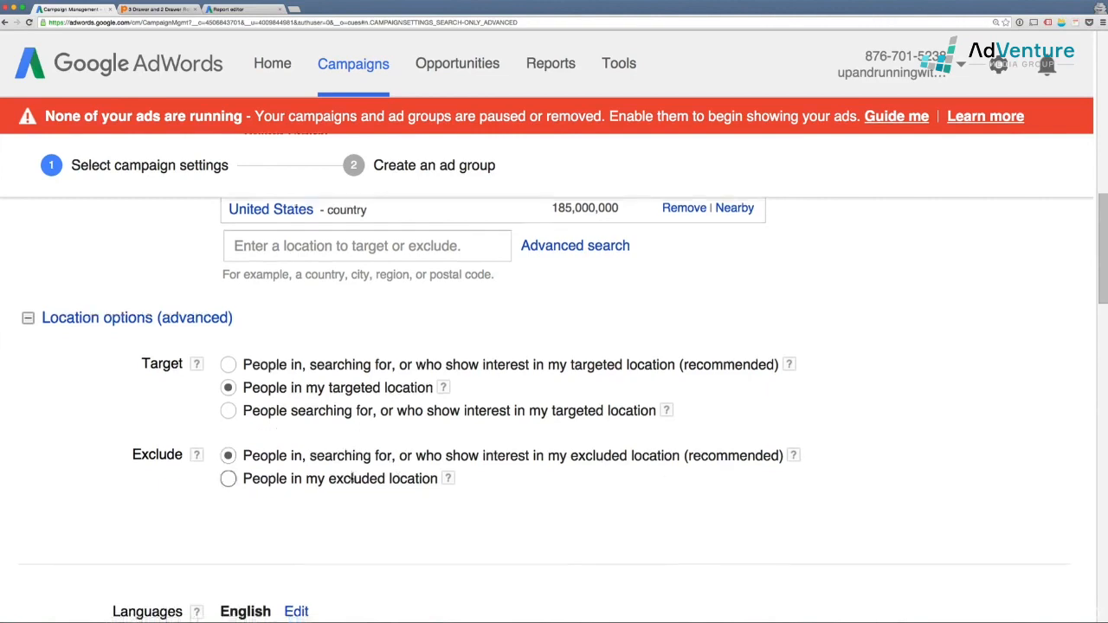
pyautogui.scroll(-2, 351, 479)
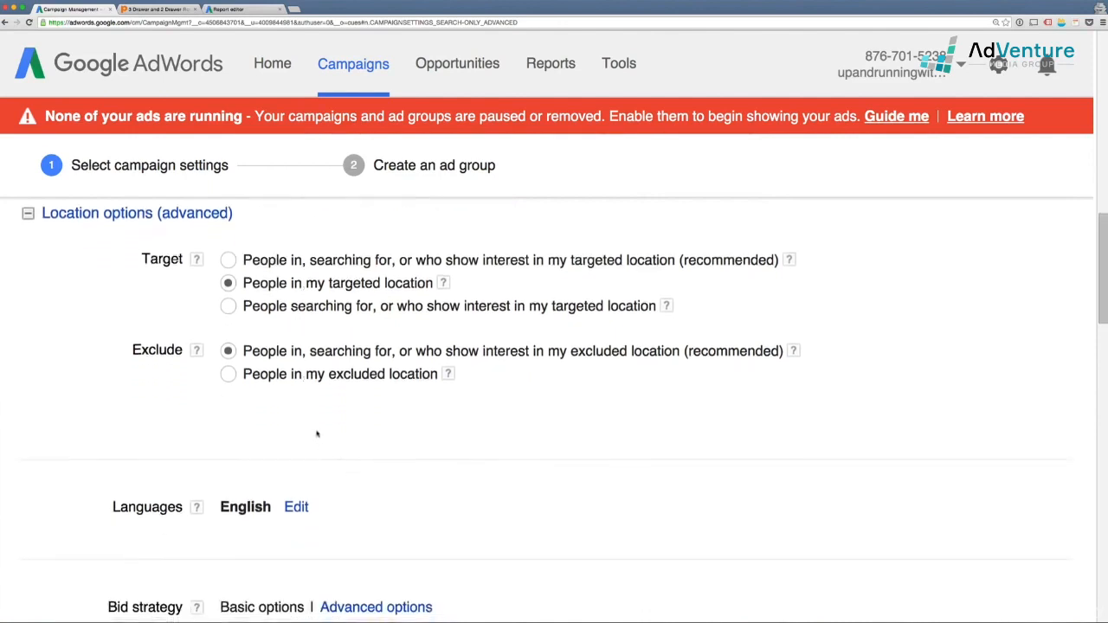
pyautogui.scroll(1, 315, 433)
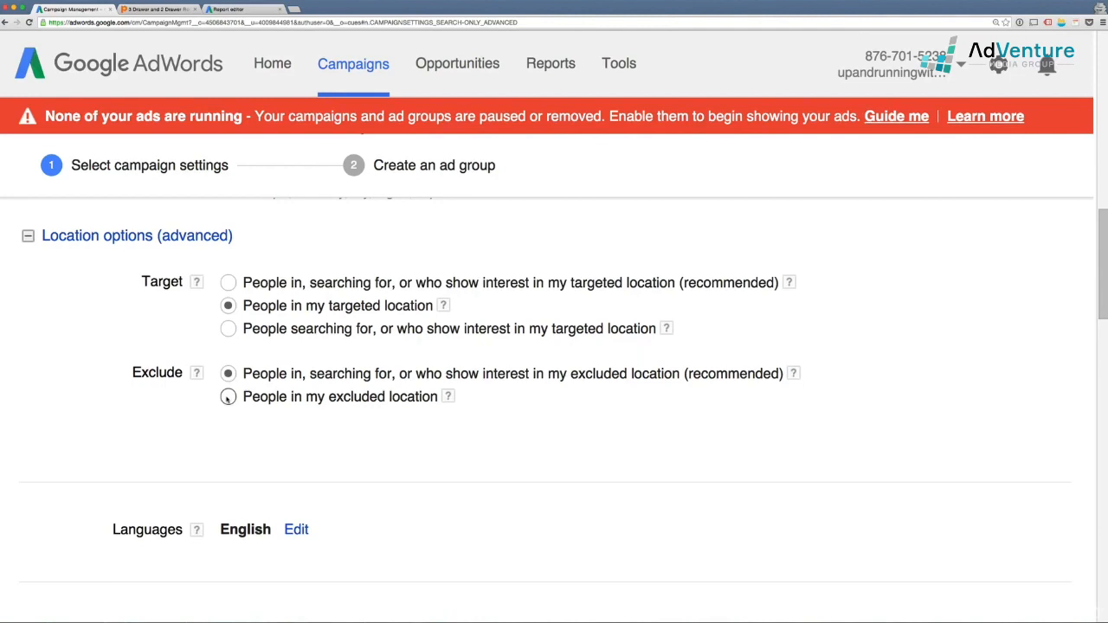
pyautogui.click(228, 397)
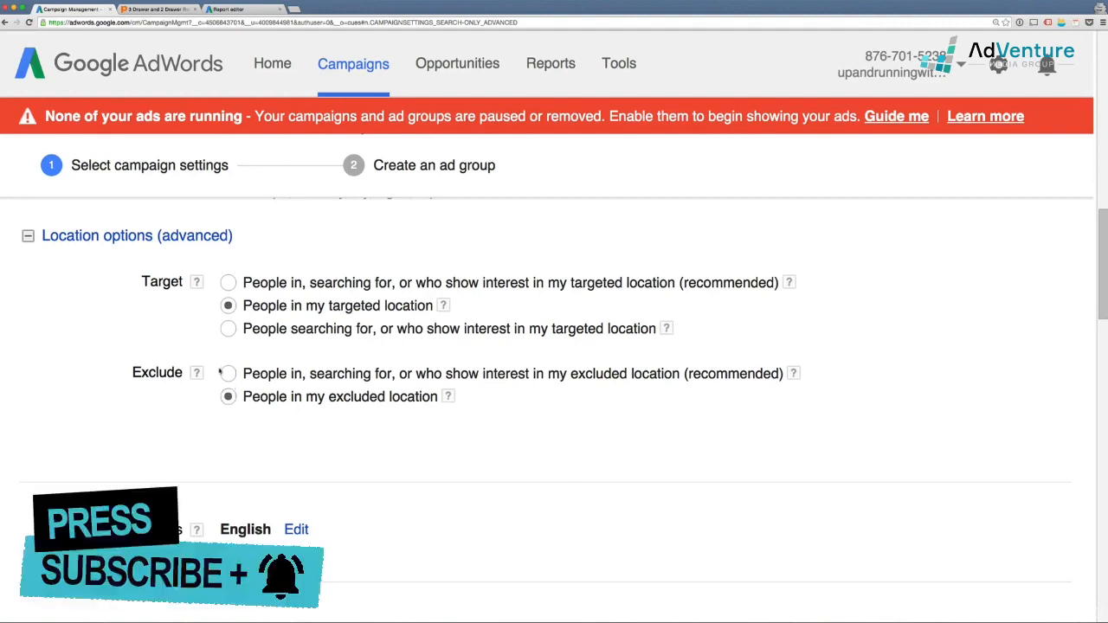
pyautogui.click(228, 373)
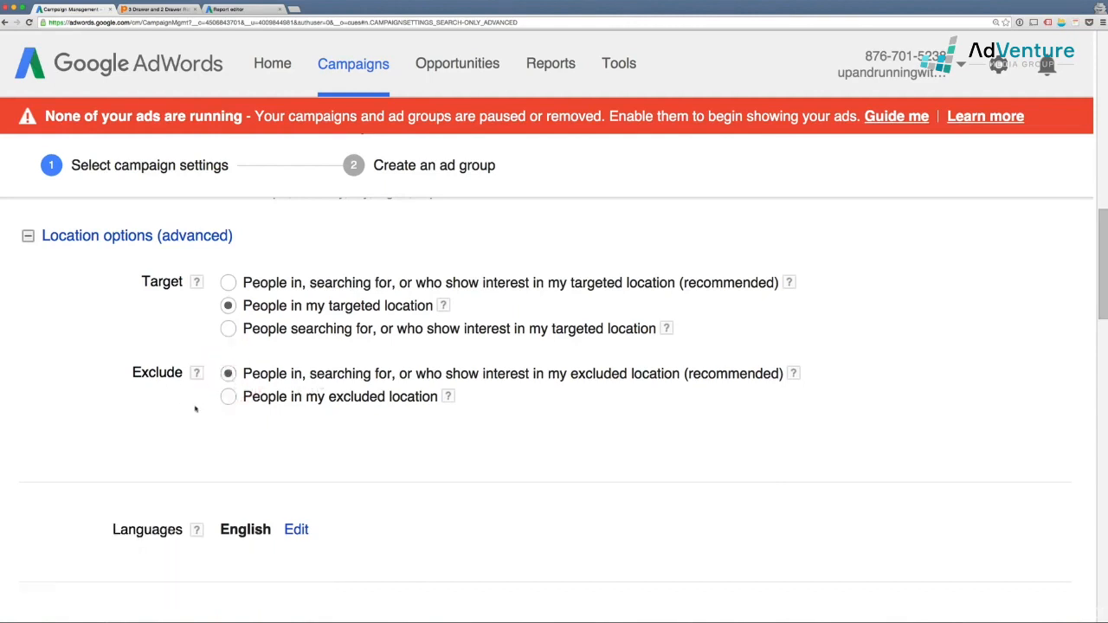
# Step: Set a default bid of $2.25 and a budget of $50 per day, keeping English and manual bidding for clicks
pyautogui.scroll(-3, 257, 448)
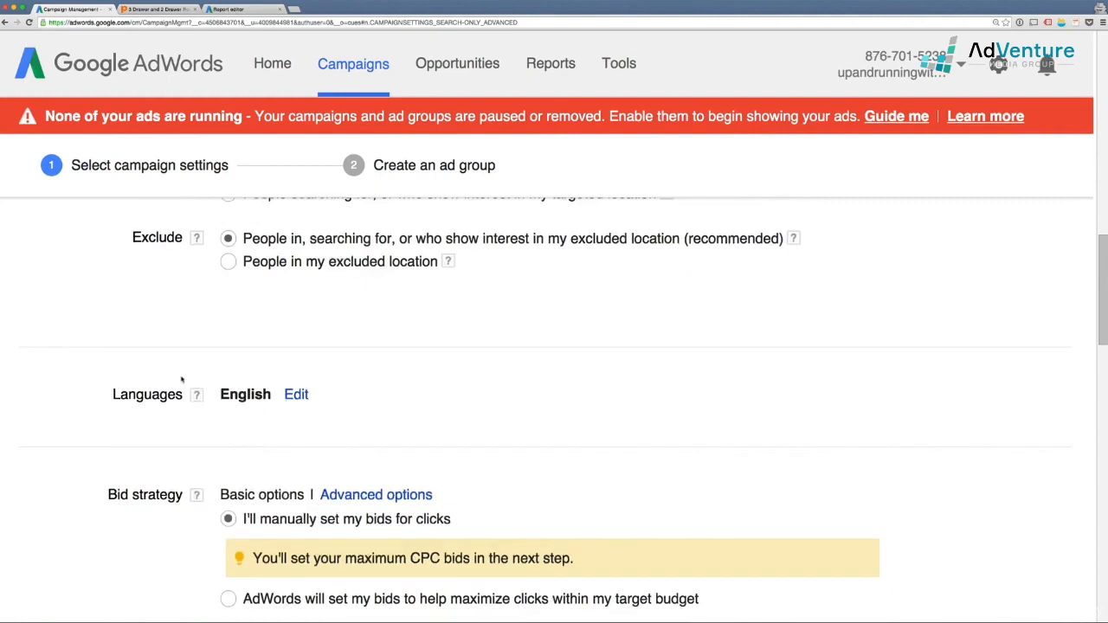
pyautogui.moveTo(220, 396); pyautogui.dragTo(268, 398)
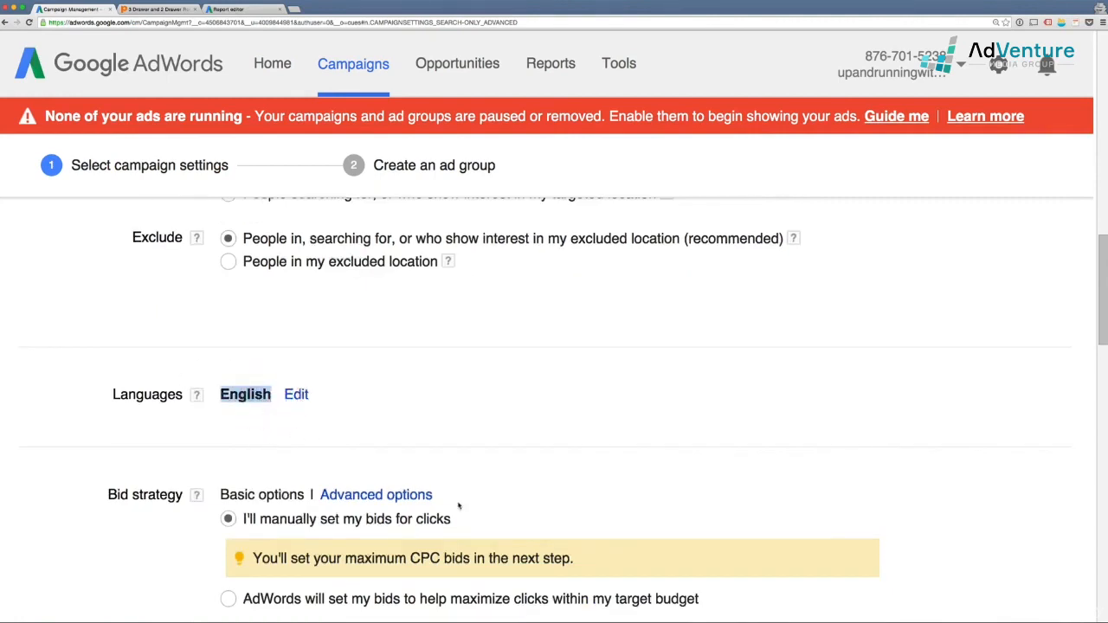
pyautogui.scroll(-2, 505, 509)
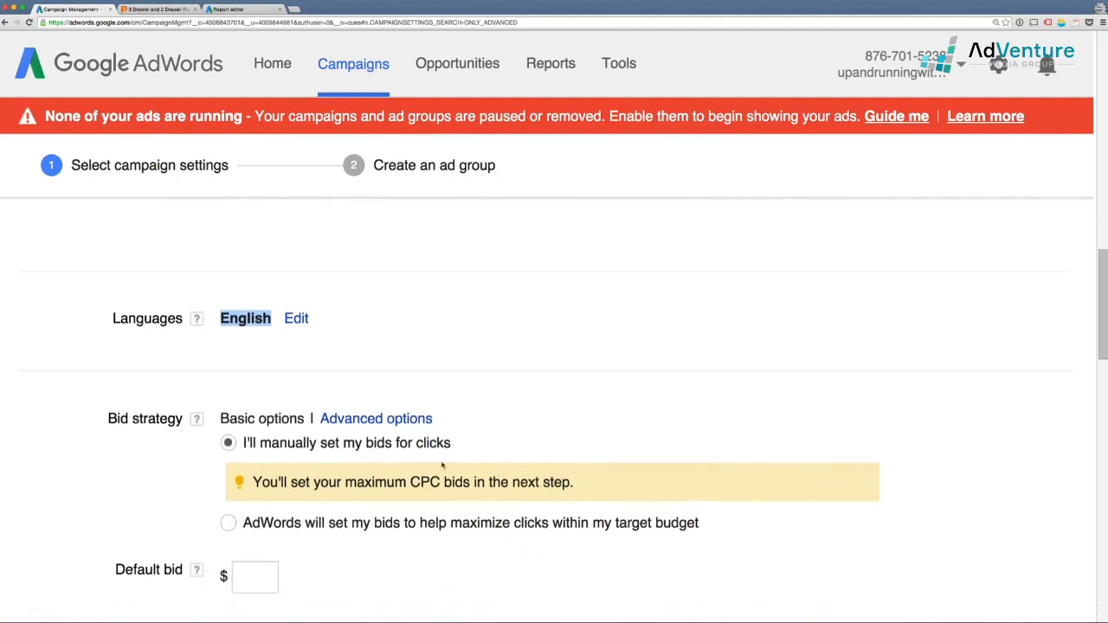
pyautogui.scroll(-3, 448, 393)
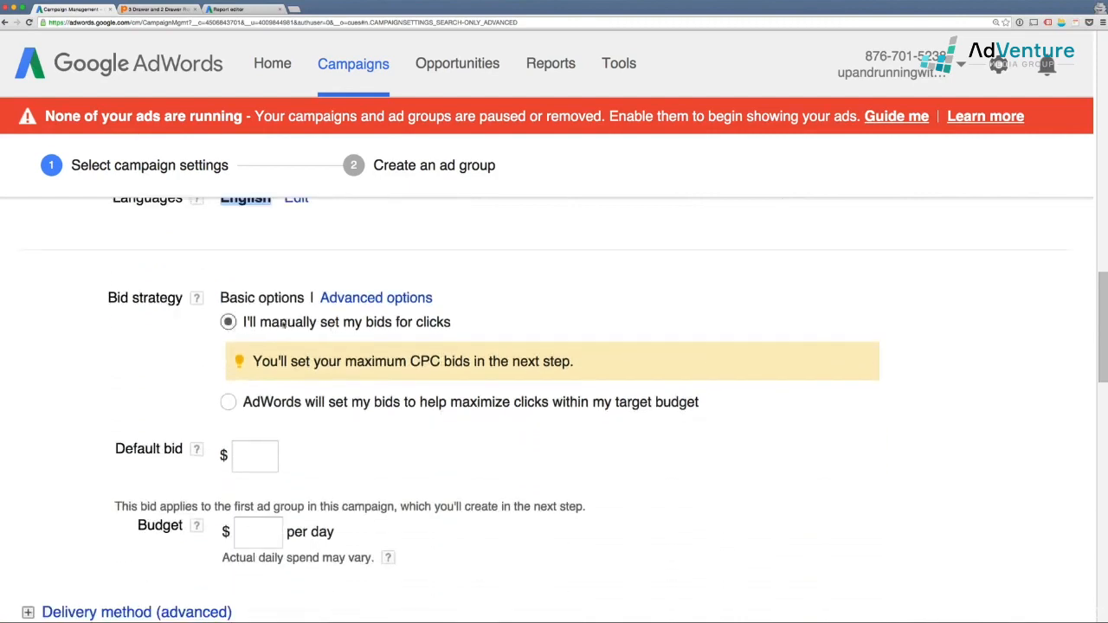
pyautogui.scroll(-1, 283, 323)
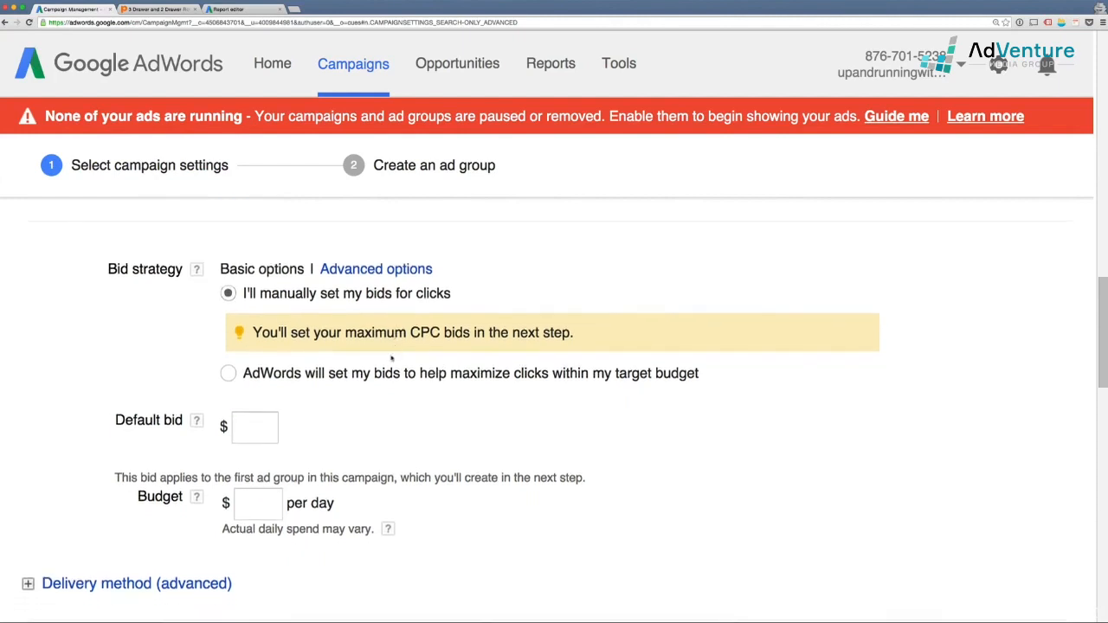
pyautogui.scroll(-1, 391, 357)
pyautogui.click(258, 417)
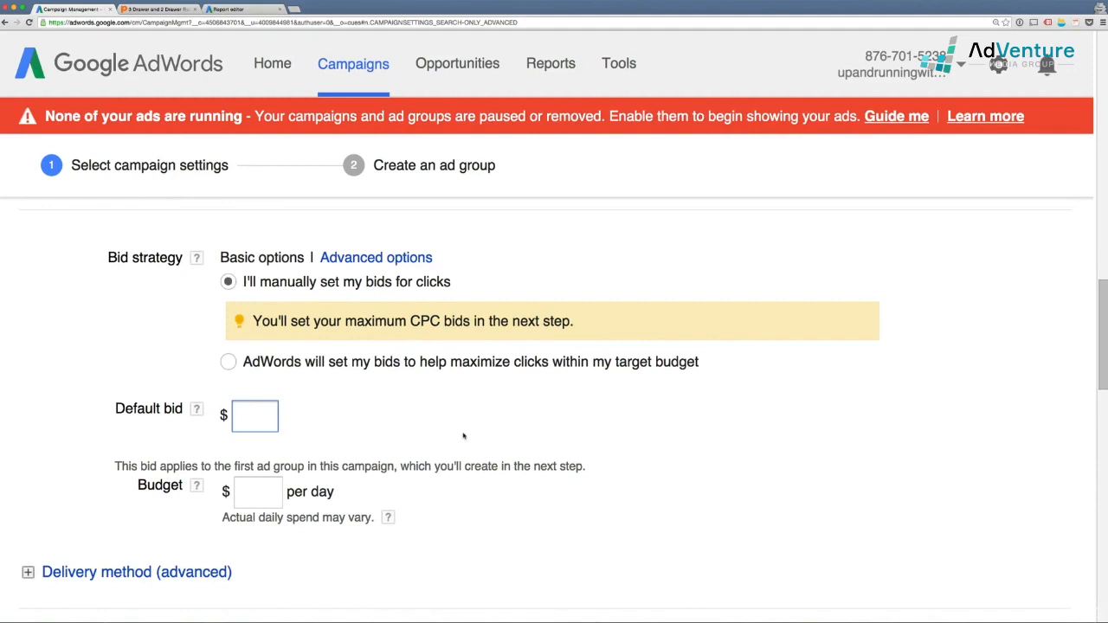
pyautogui.write('2.25')
pyautogui.click(536, 431)
pyautogui.click(267, 491)
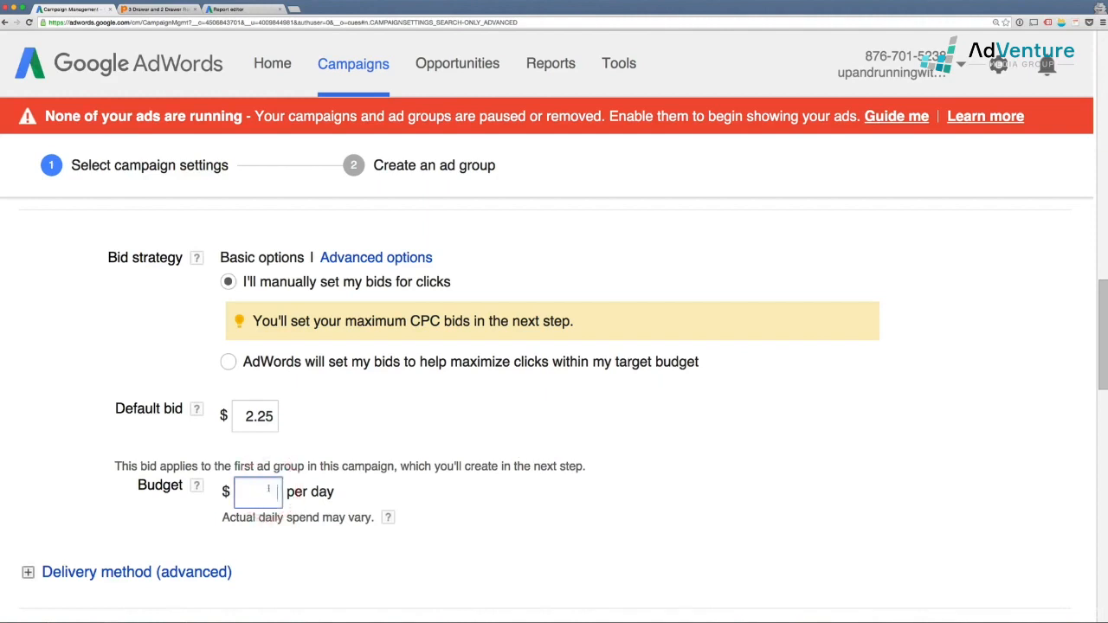
pyautogui.write('50')
pyautogui.click(346, 539)
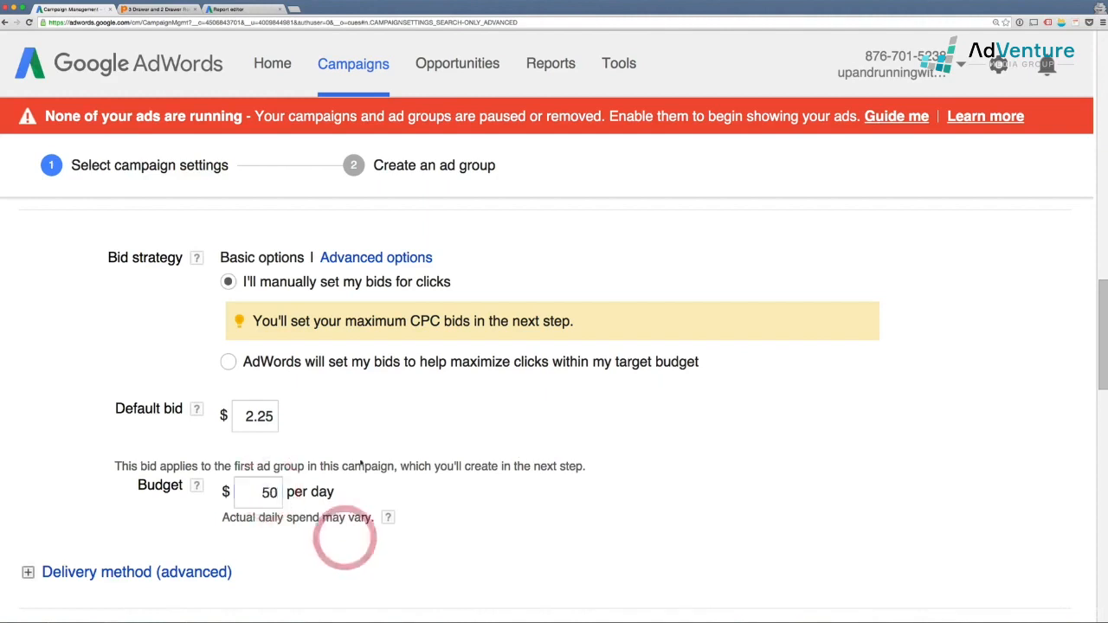
# Step: Set the advanced delivery method for the campaign's budget to Accelerated
pyautogui.scroll(-2, 367, 407)
pyautogui.scroll(-1, 367, 407)
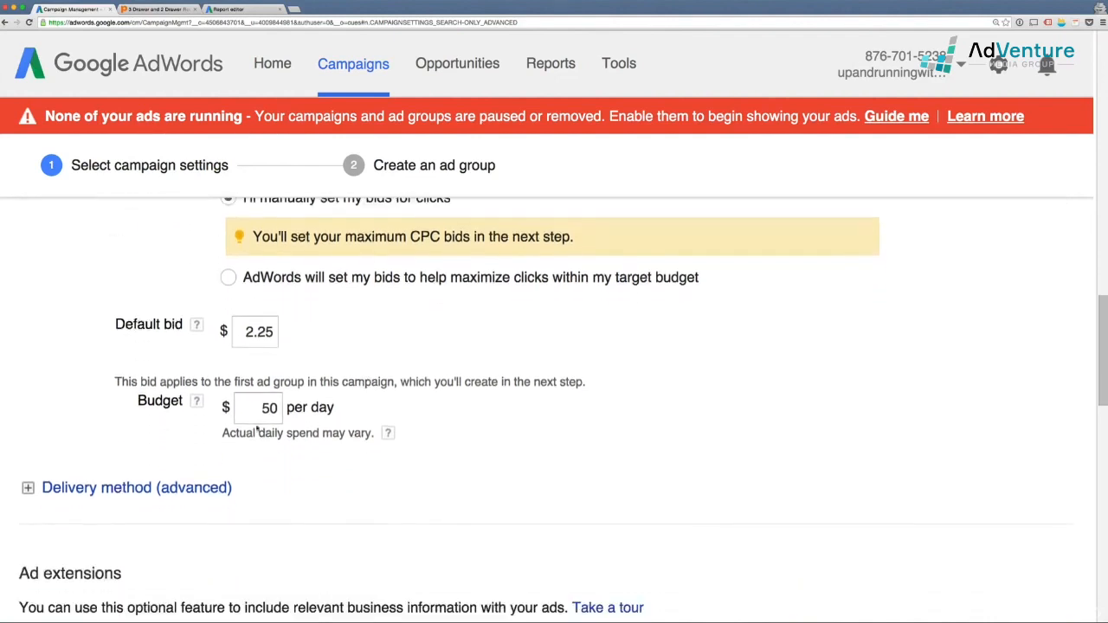
pyautogui.moveTo(222, 433); pyautogui.dragTo(376, 436)
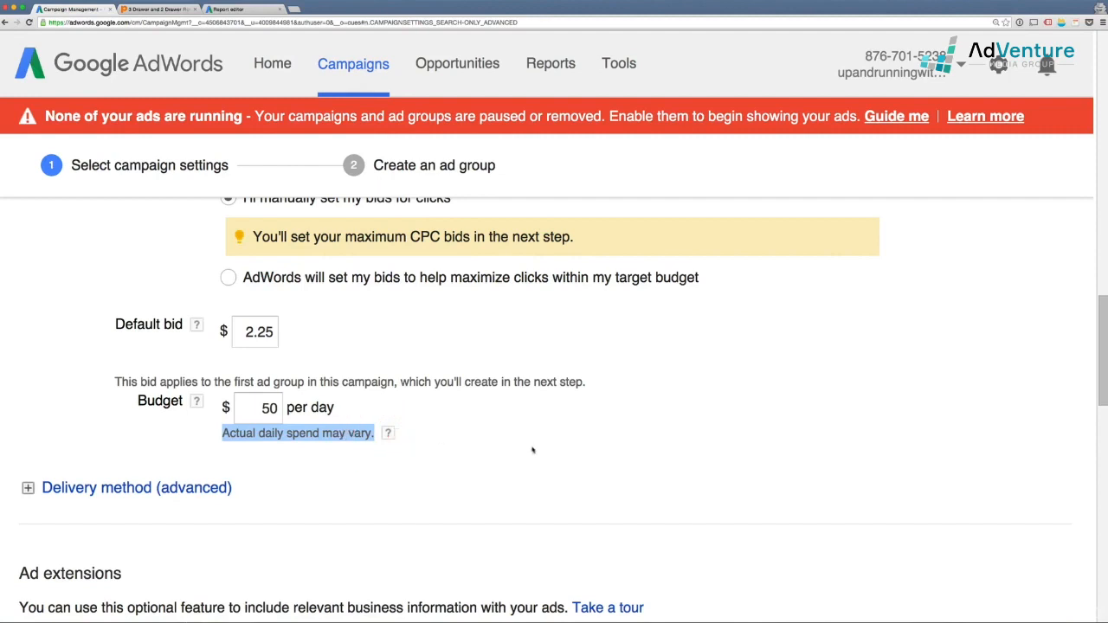
pyautogui.scroll(-1, 532, 450)
pyautogui.scroll(-1, 530, 455)
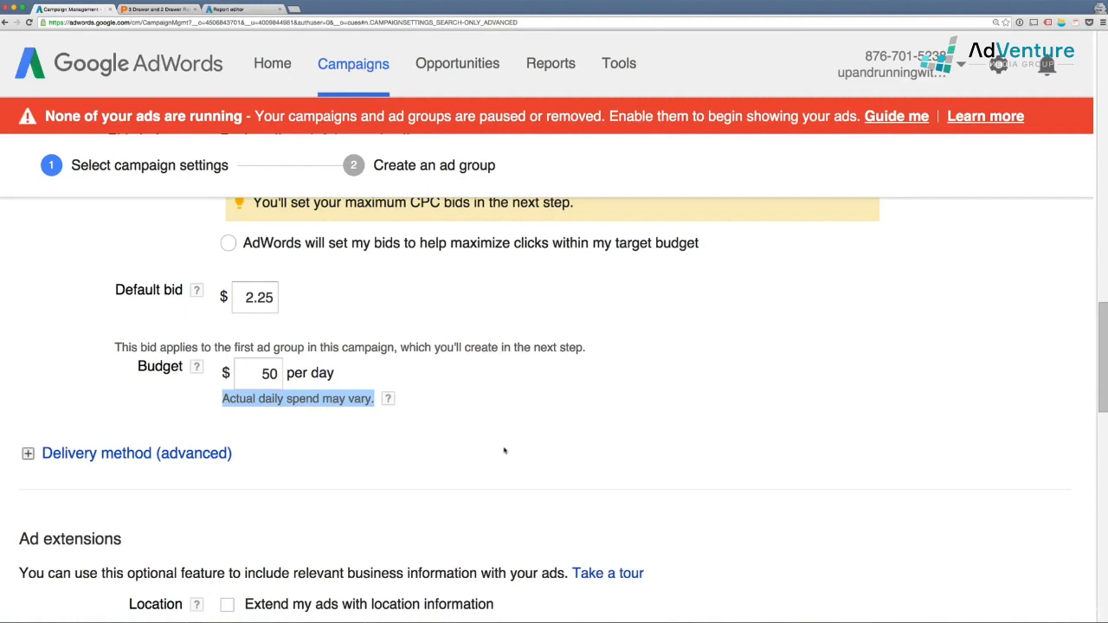
pyautogui.scroll(-1, 505, 450)
pyautogui.click(205, 436)
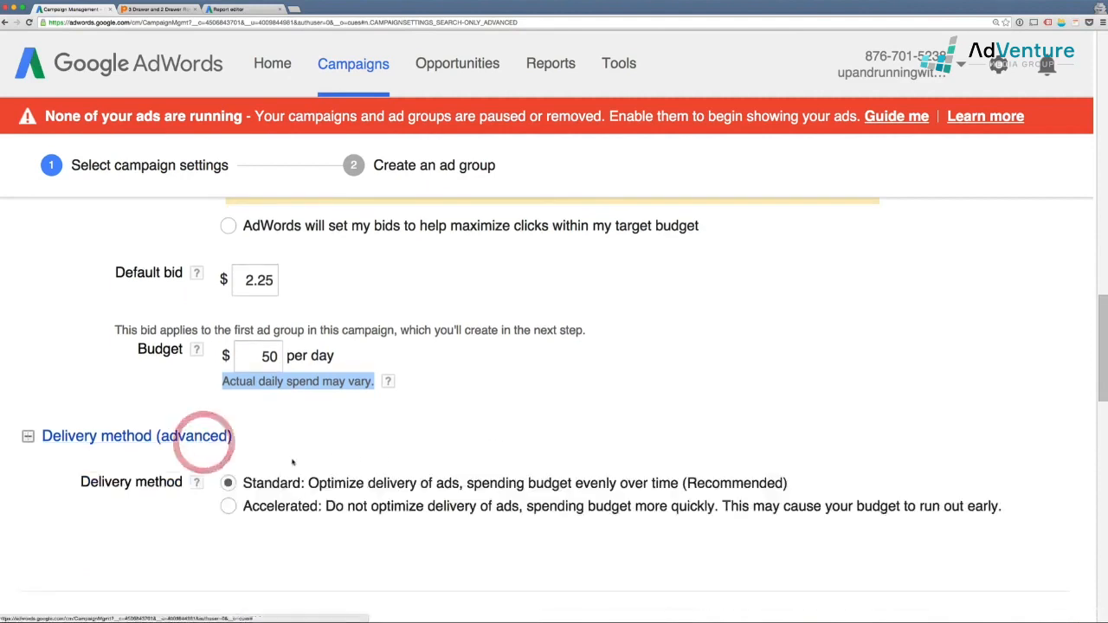
pyautogui.scroll(-2, 292, 463)
pyautogui.click(227, 421)
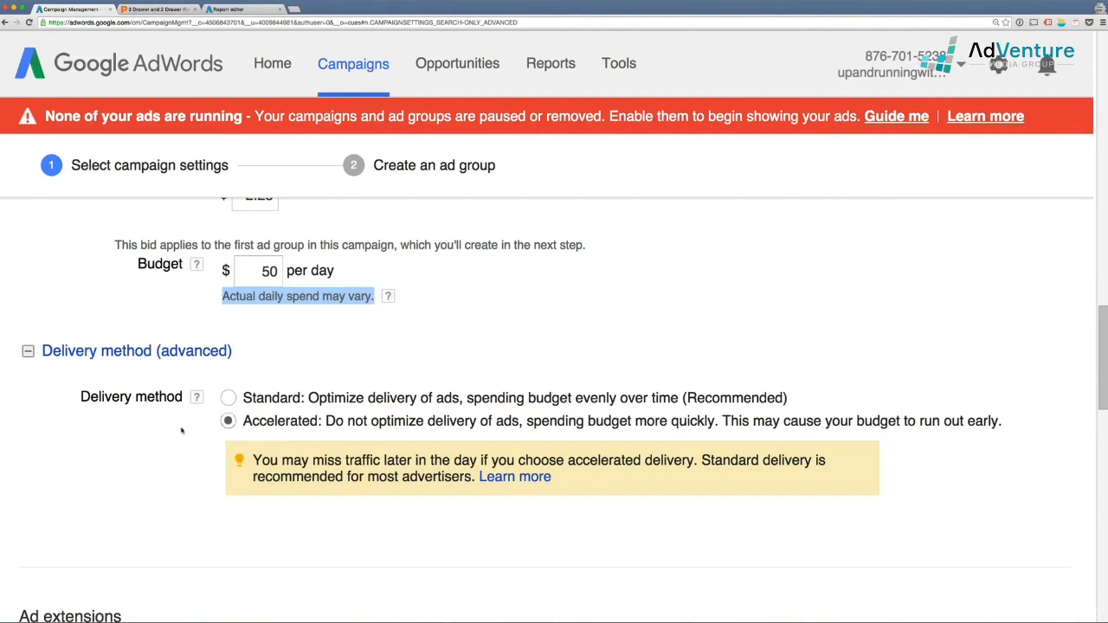
# Step: Enable the call extension for the campaign's ads and bring up its phone number selection
pyautogui.scroll(-1, 181, 430)
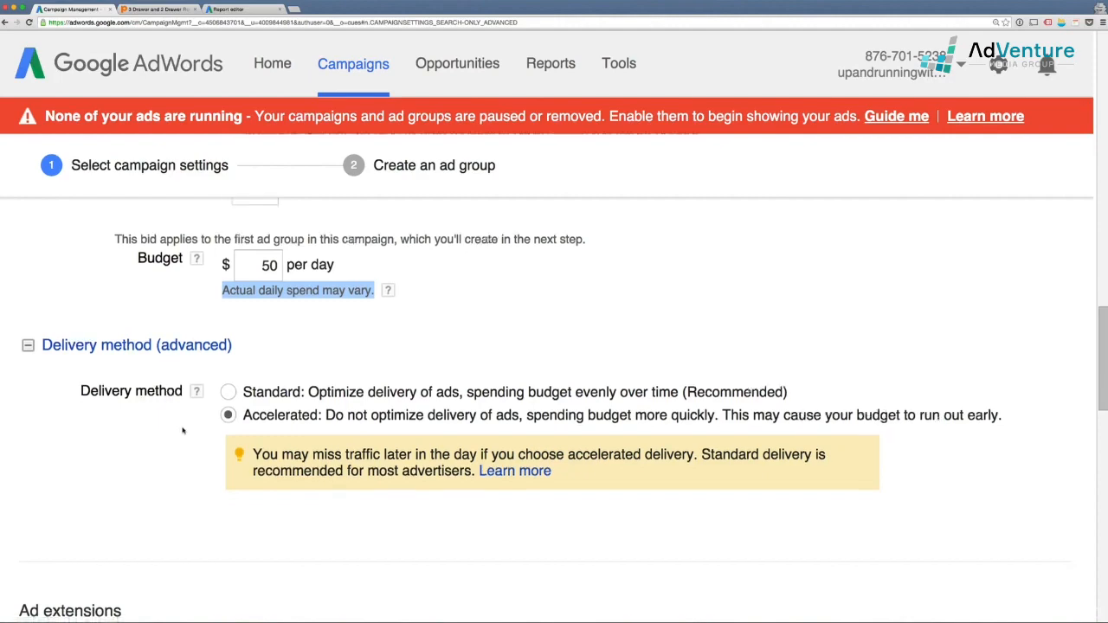
pyautogui.scroll(-5, 182, 430)
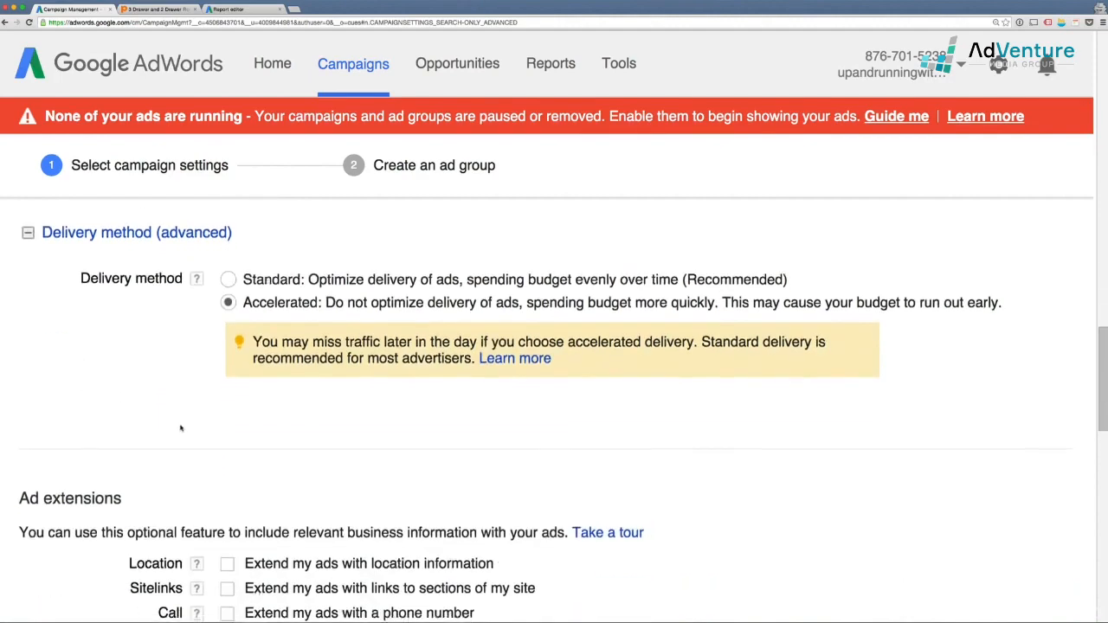
pyautogui.scroll(-8, 181, 428)
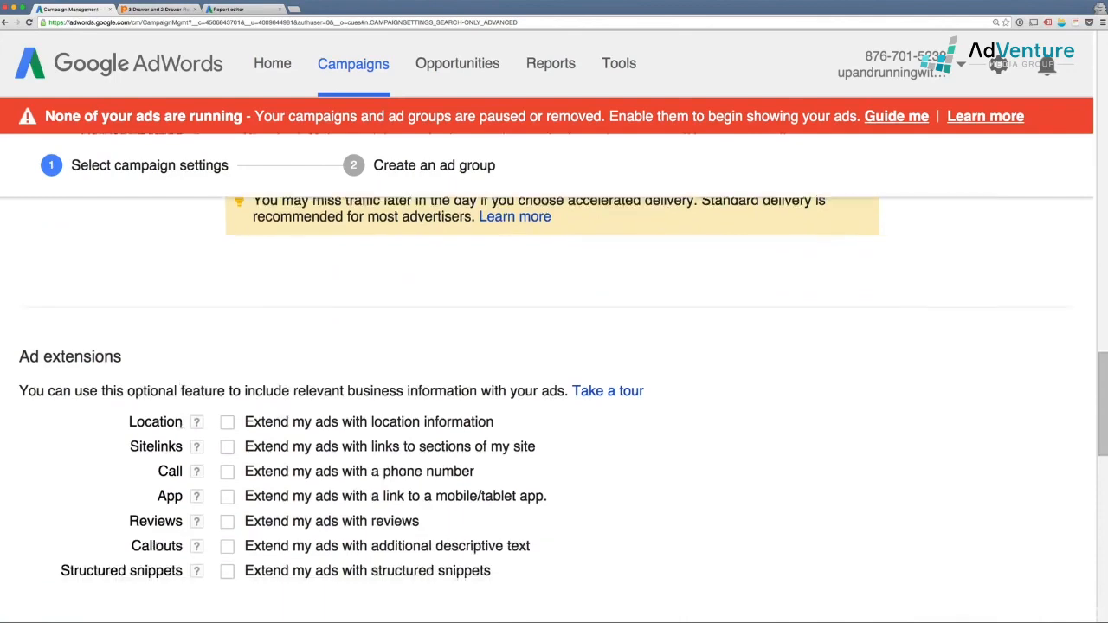
pyautogui.scroll(-1, 181, 430)
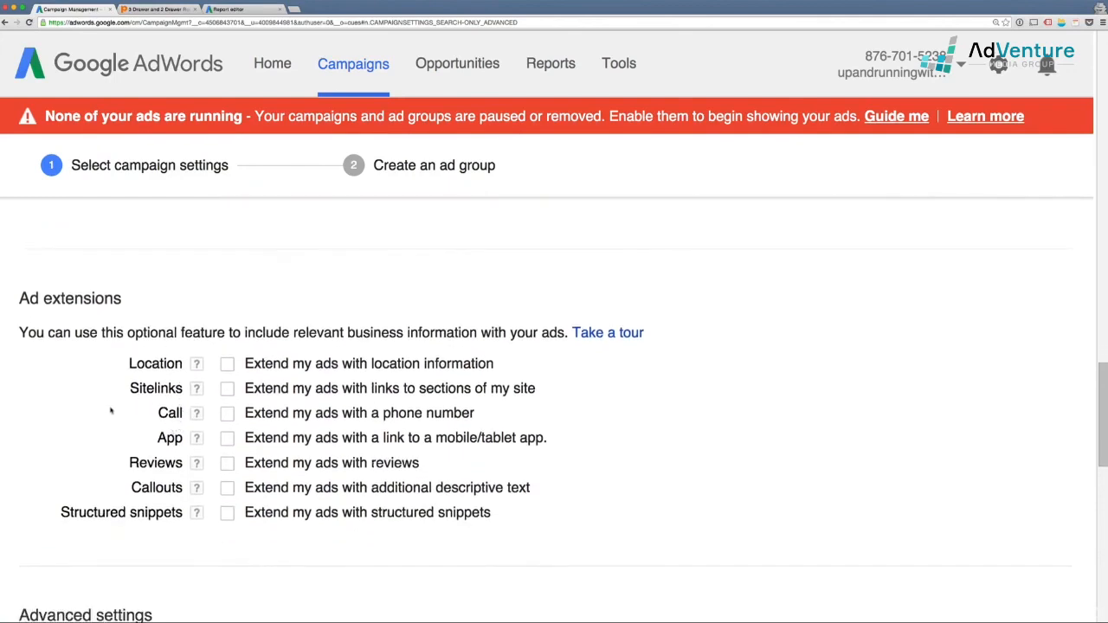
pyautogui.scroll(-1, 110, 411)
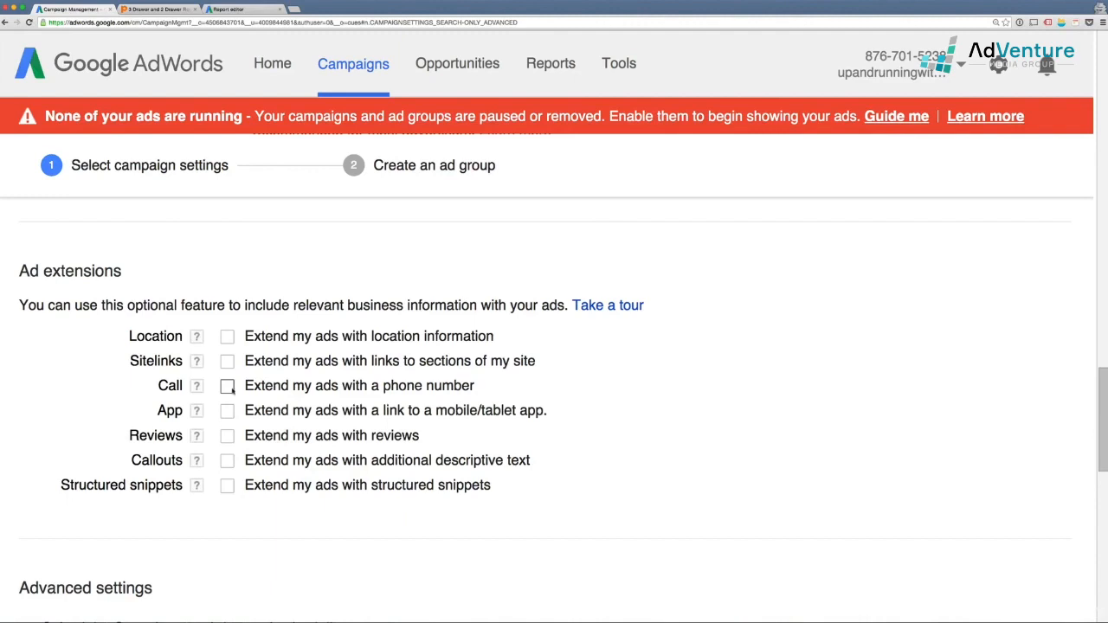
pyautogui.click(228, 386)
pyautogui.scroll(-2, 253, 399)
pyautogui.scroll(-3, 253, 399)
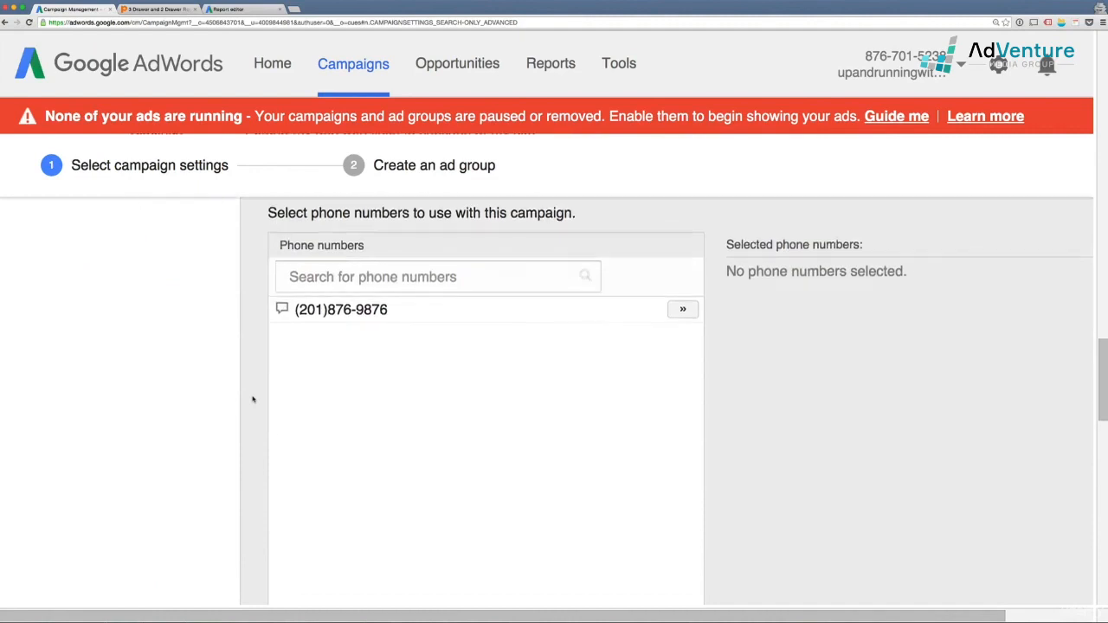
# Step: Add the listed phone number to the selected phone numbers of the campaign's call extension
pyautogui.scroll(2, 253, 399)
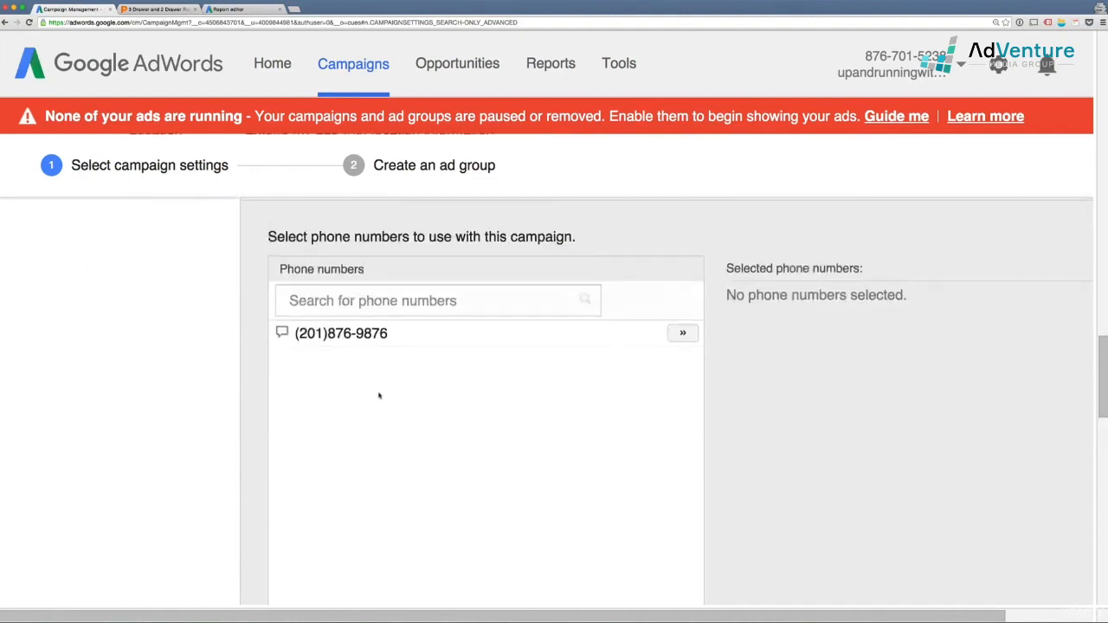
pyautogui.moveTo(295, 336)
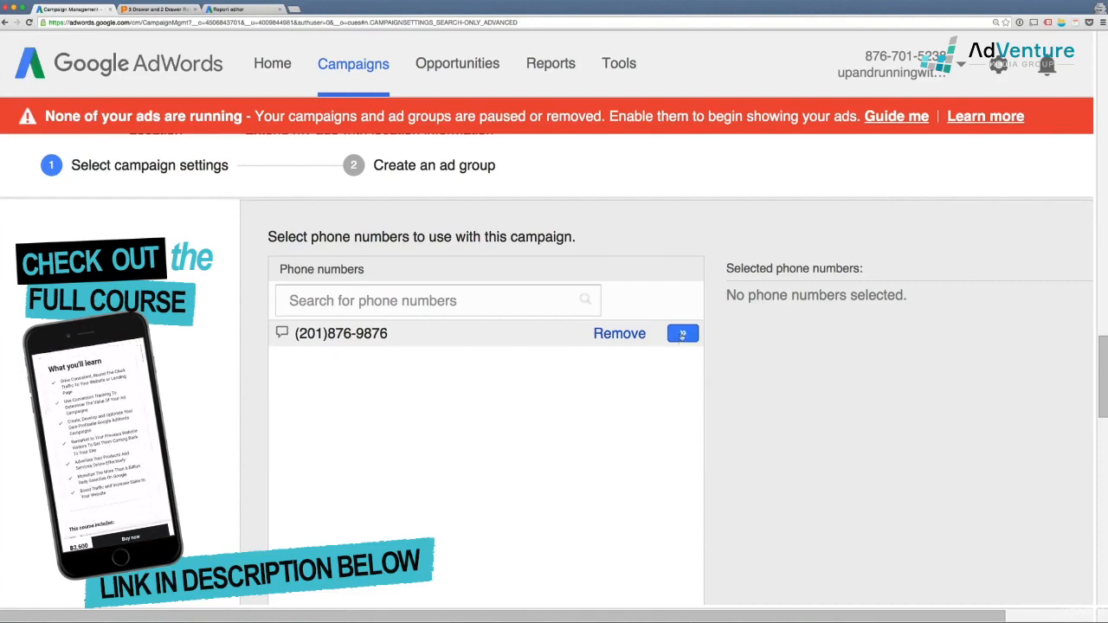
pyautogui.click(683, 334)
pyautogui.scroll(-5, 806, 322)
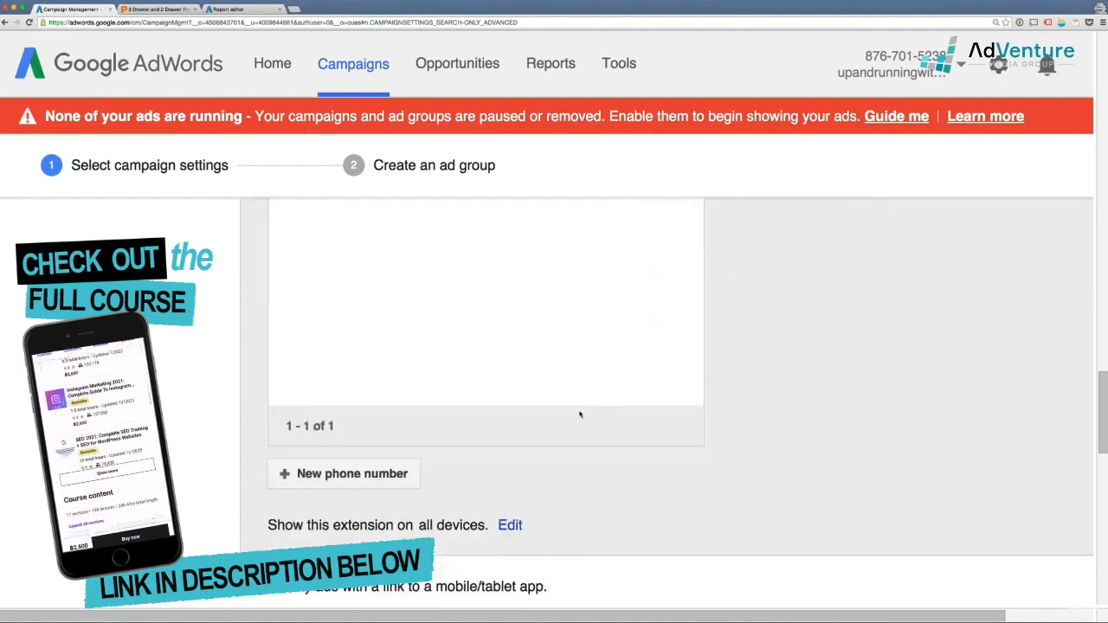
pyautogui.scroll(5, 547, 395)
pyautogui.scroll(-3, 534, 420)
pyautogui.scroll(-4, 534, 420)
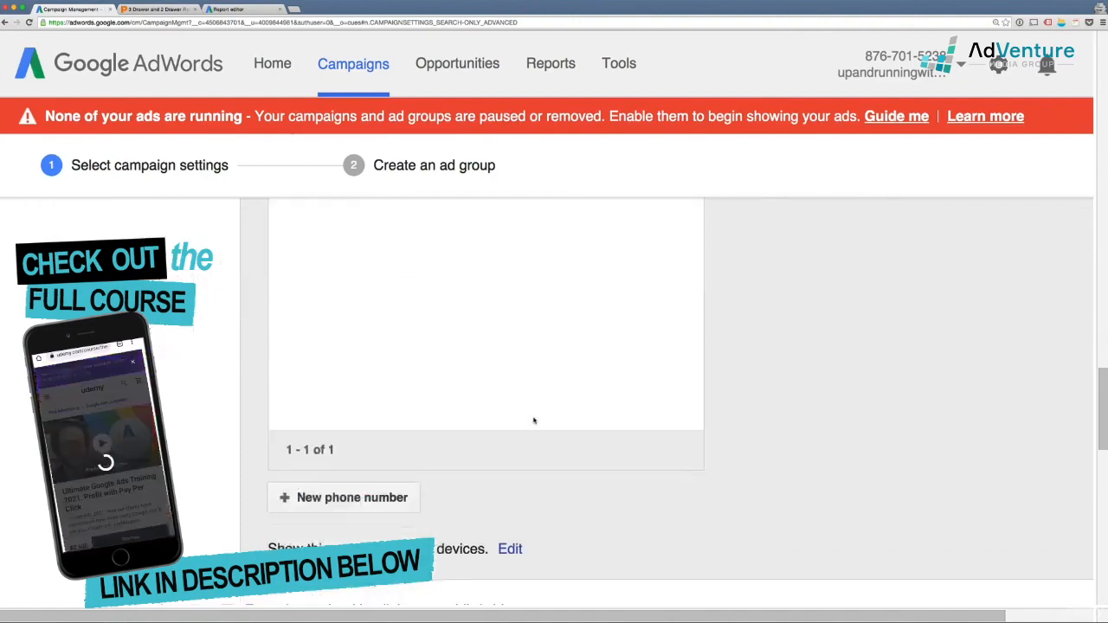
pyautogui.scroll(4, 534, 421)
pyautogui.scroll(3, 534, 421)
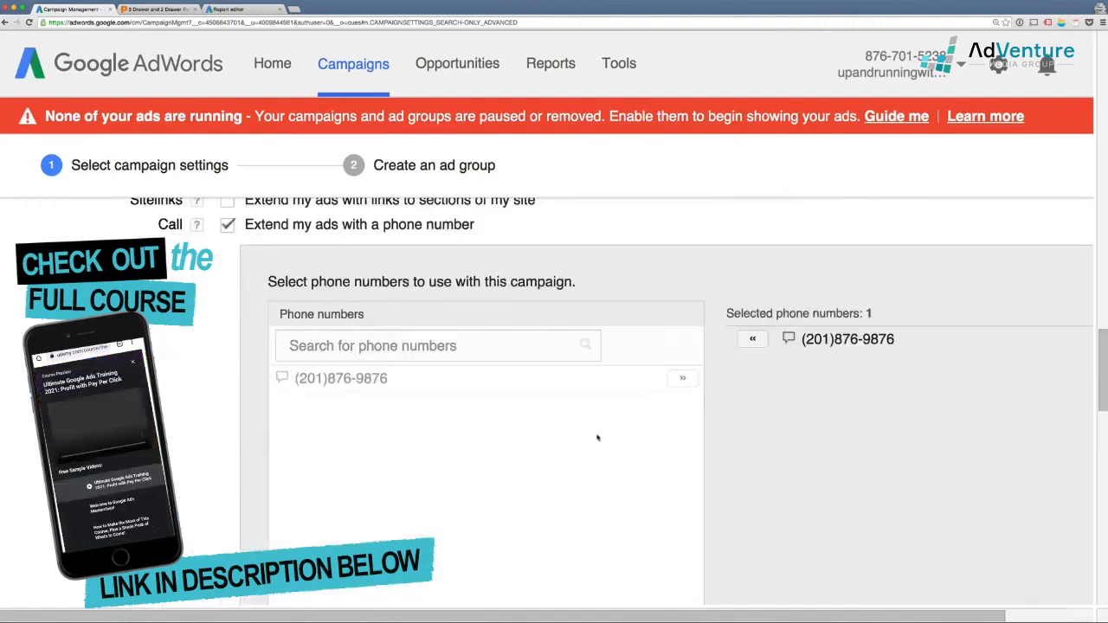
# Step: Set the call extension to show on "Mobile devices only"
pyautogui.scroll(-5, 742, 470)
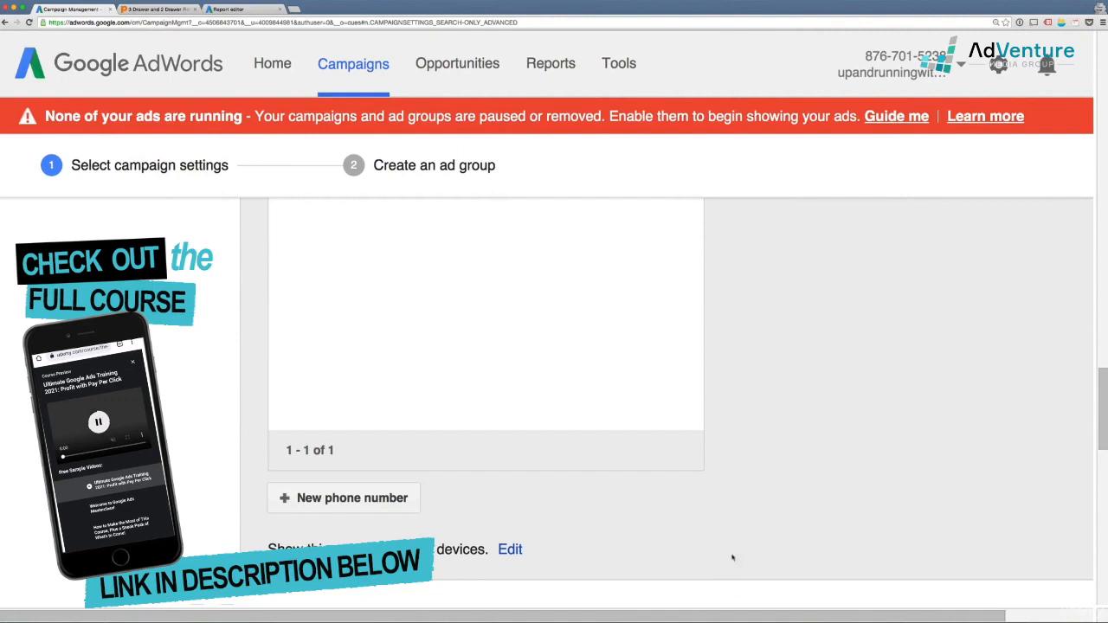
pyautogui.hscroll(3, 779, 571)
pyautogui.hscroll(-3, 878, 604)
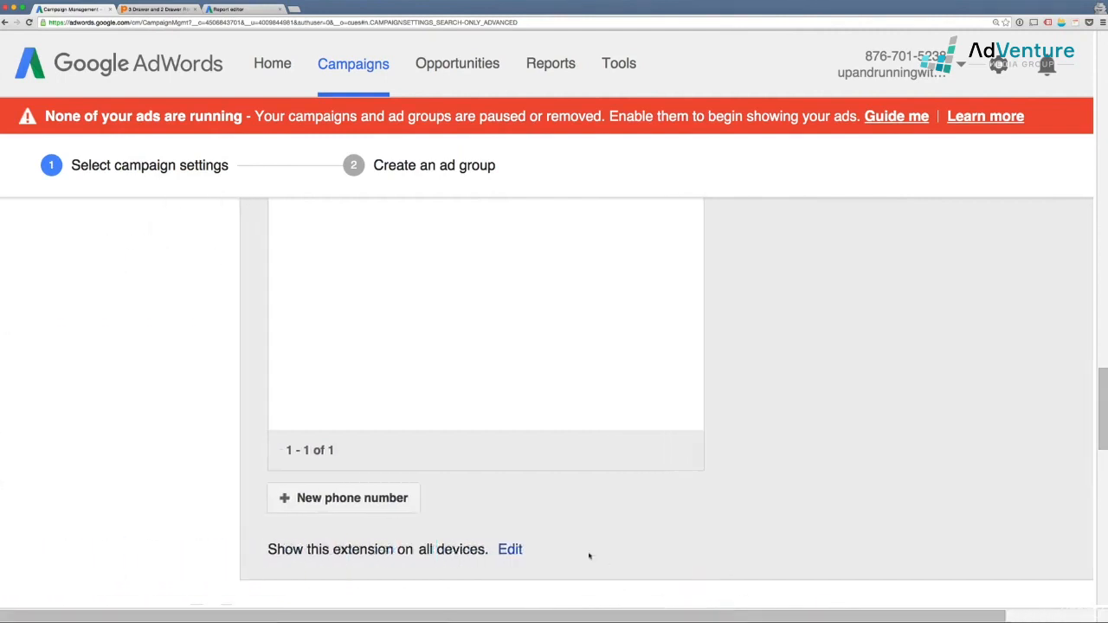
pyautogui.click(509, 549)
pyautogui.scroll(-2, 496, 450)
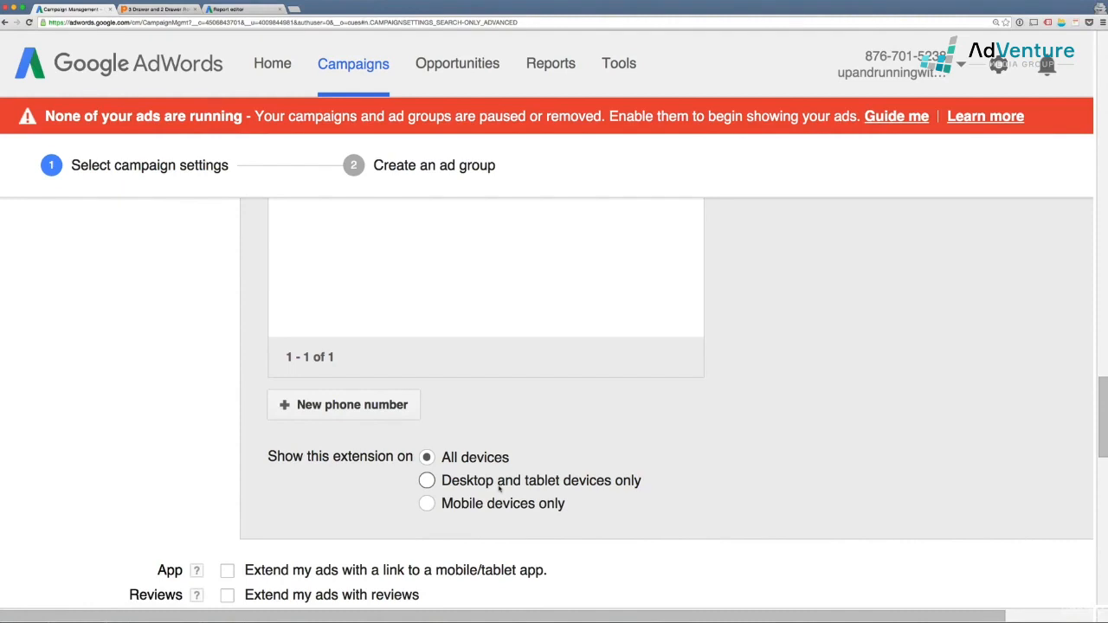
pyautogui.click(426, 505)
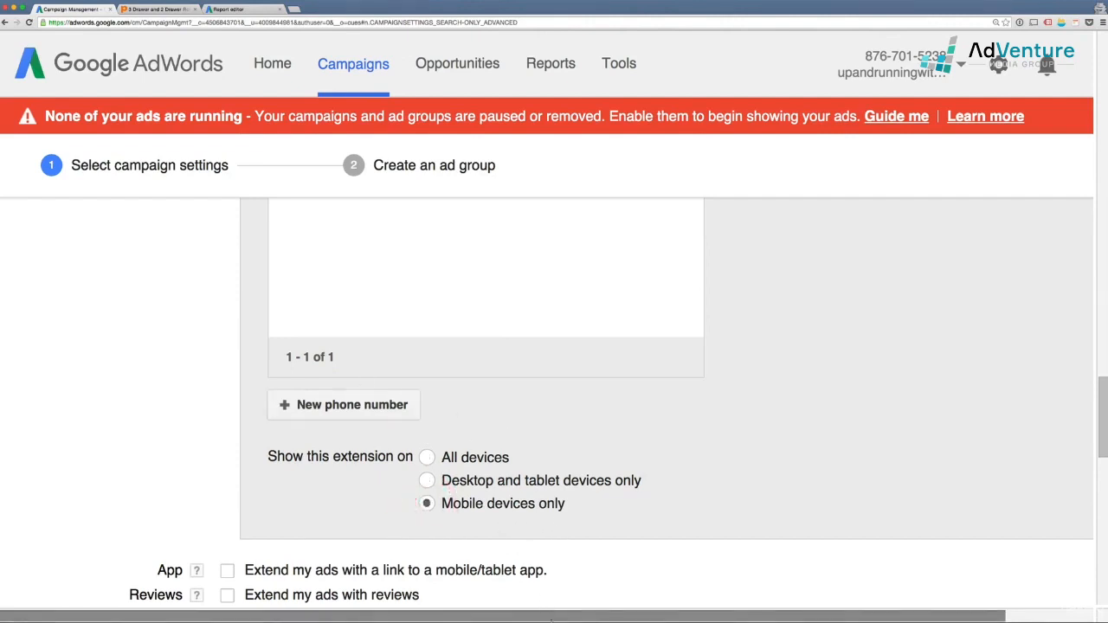
pyautogui.moveTo(551, 619); pyautogui.dragTo(643, 619)
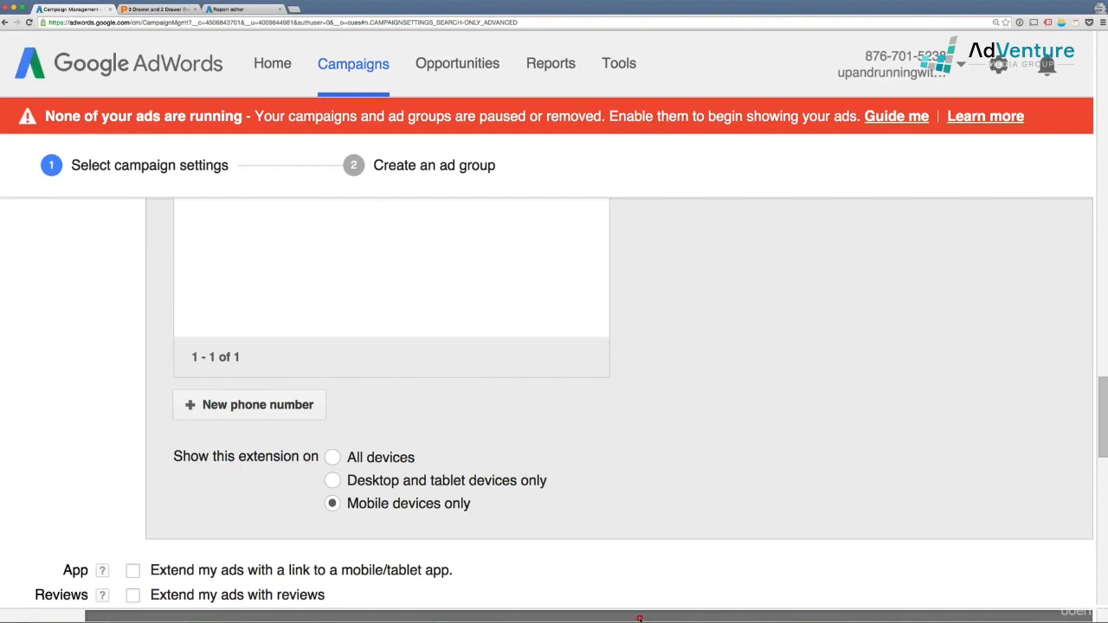
pyautogui.moveTo(639, 618); pyautogui.dragTo(643, 618)
pyautogui.click(641, 614)
# Step: Open the selected phone number of the call extension for editing and keep United States as its country
pyautogui.scroll(5, 569, 479)
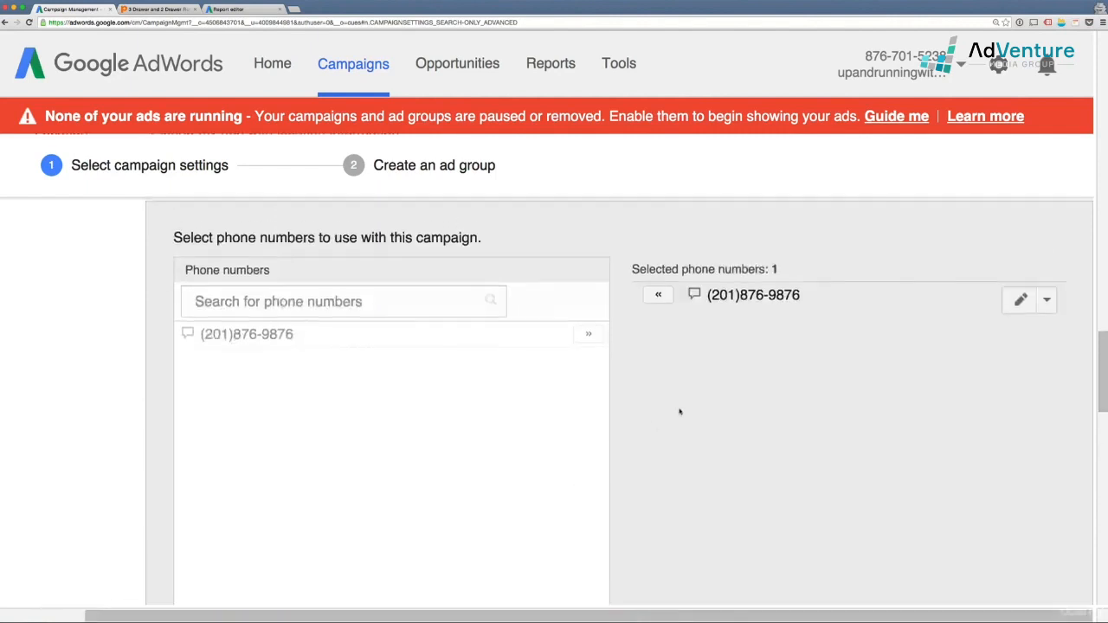
pyautogui.scroll(-4, 619, 488)
pyautogui.scroll(5, 648, 453)
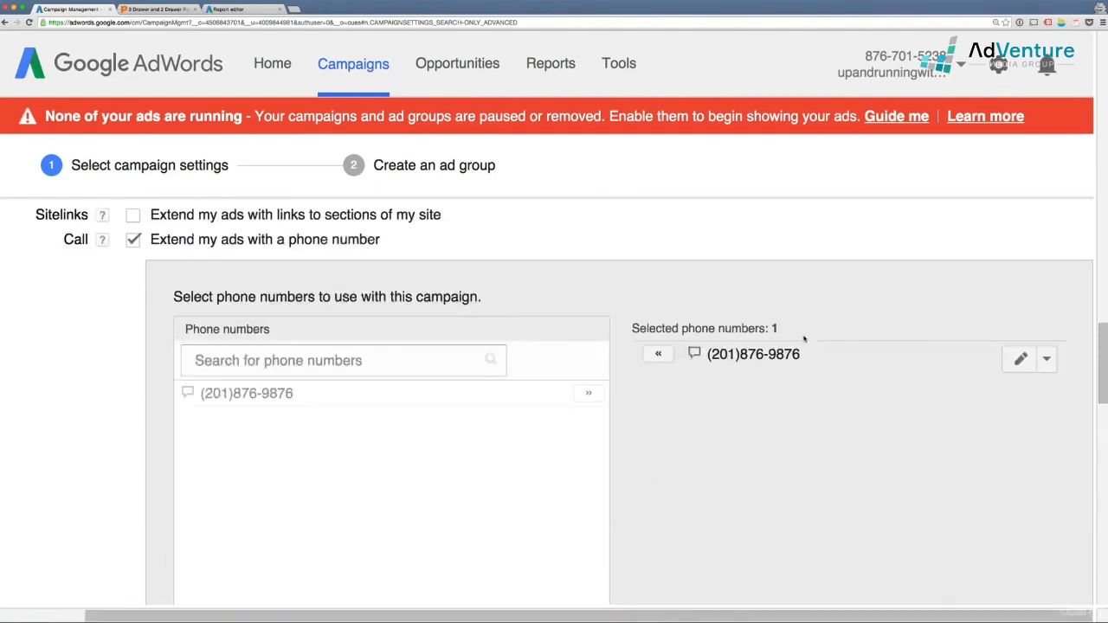
pyautogui.click(1023, 365)
pyautogui.scroll(-1, 531, 391)
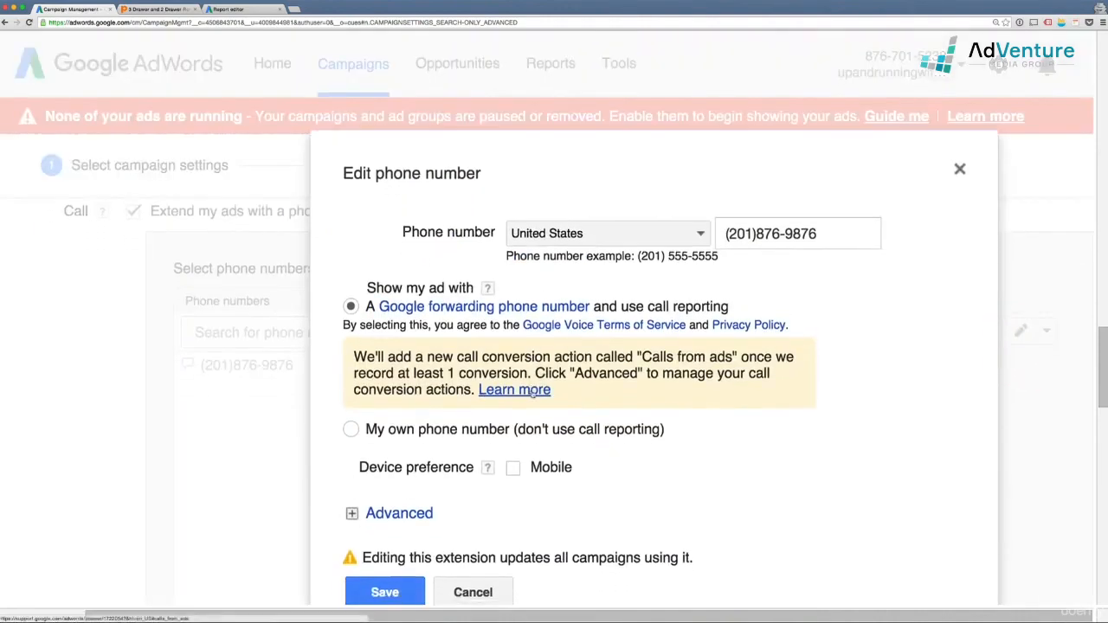
pyautogui.scroll(-2, 532, 393)
pyautogui.scroll(-1, 532, 393)
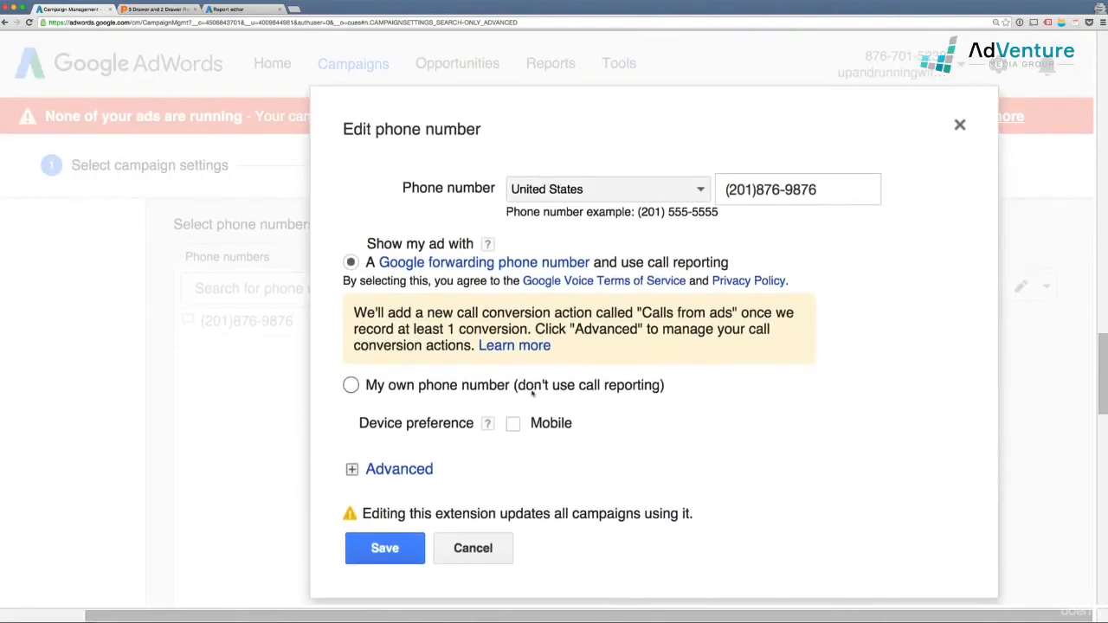
pyautogui.click(565, 194)
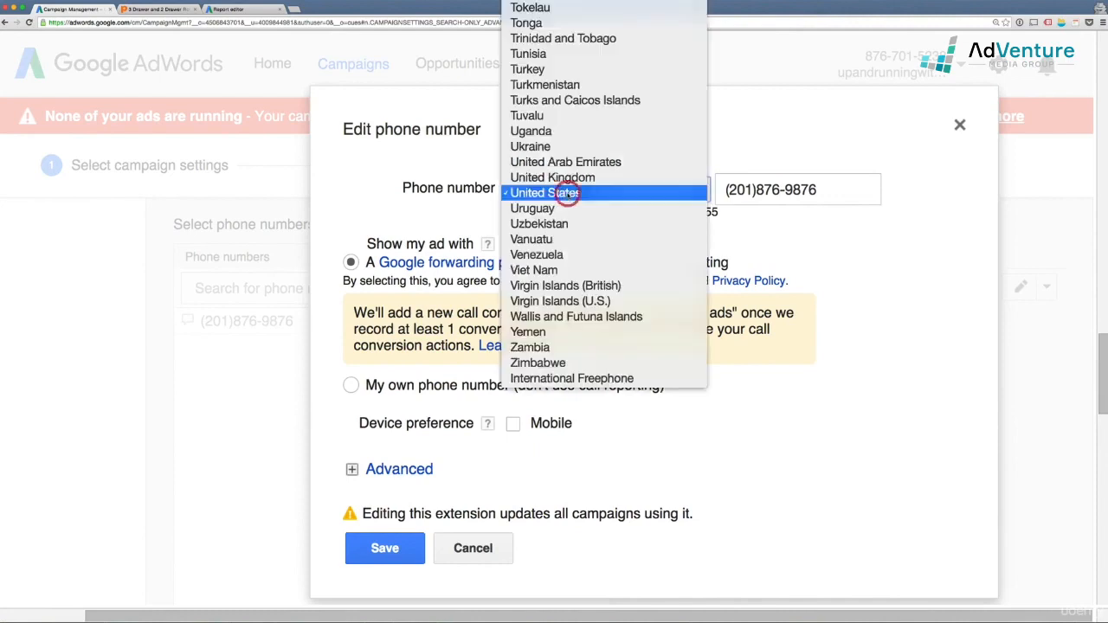
pyautogui.click(568, 193)
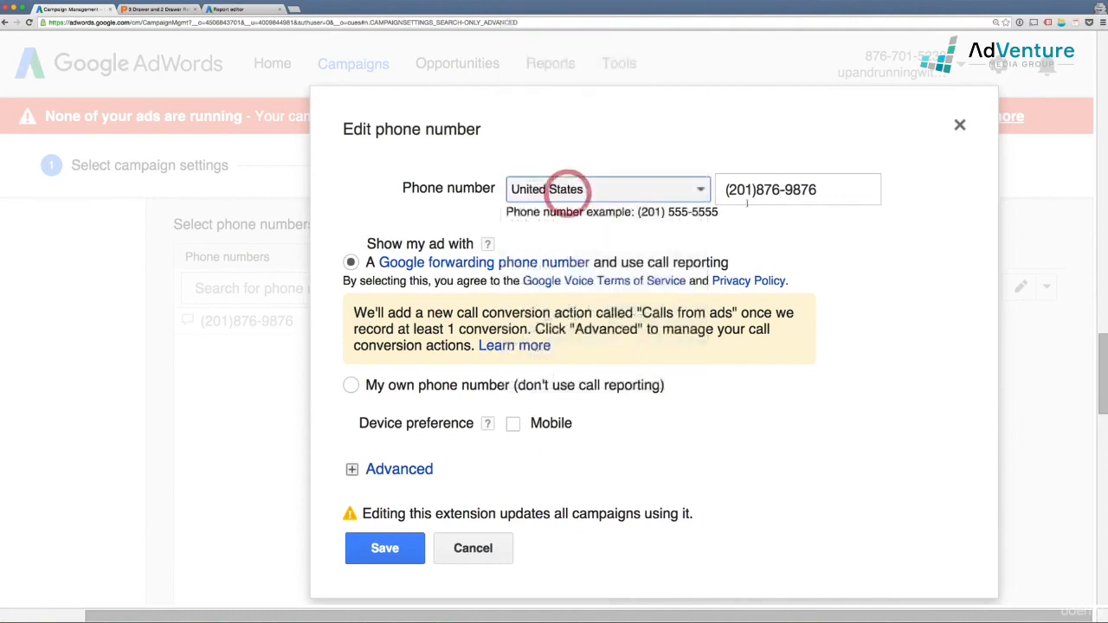
pyautogui.scroll(-1, 347, 247)
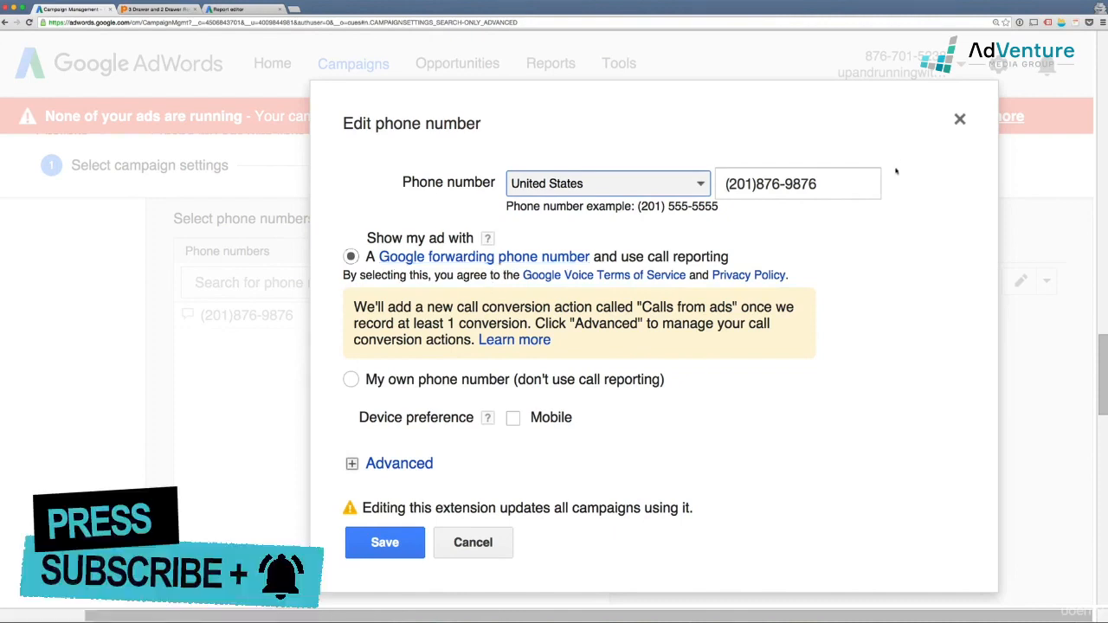
pyautogui.click(757, 184)
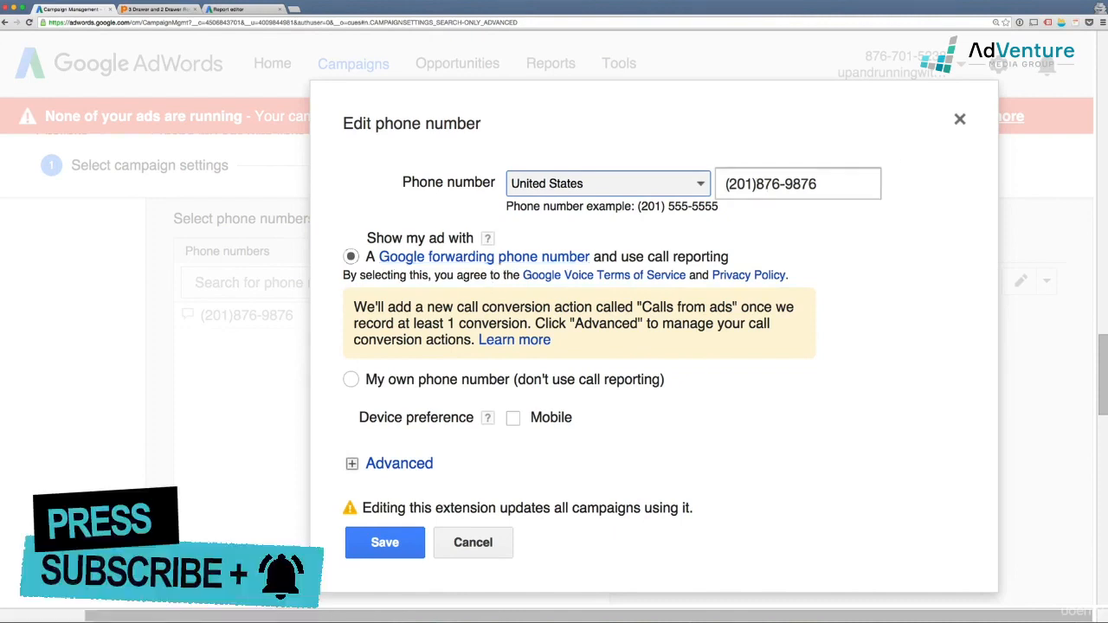
pyautogui.click(733, 184)
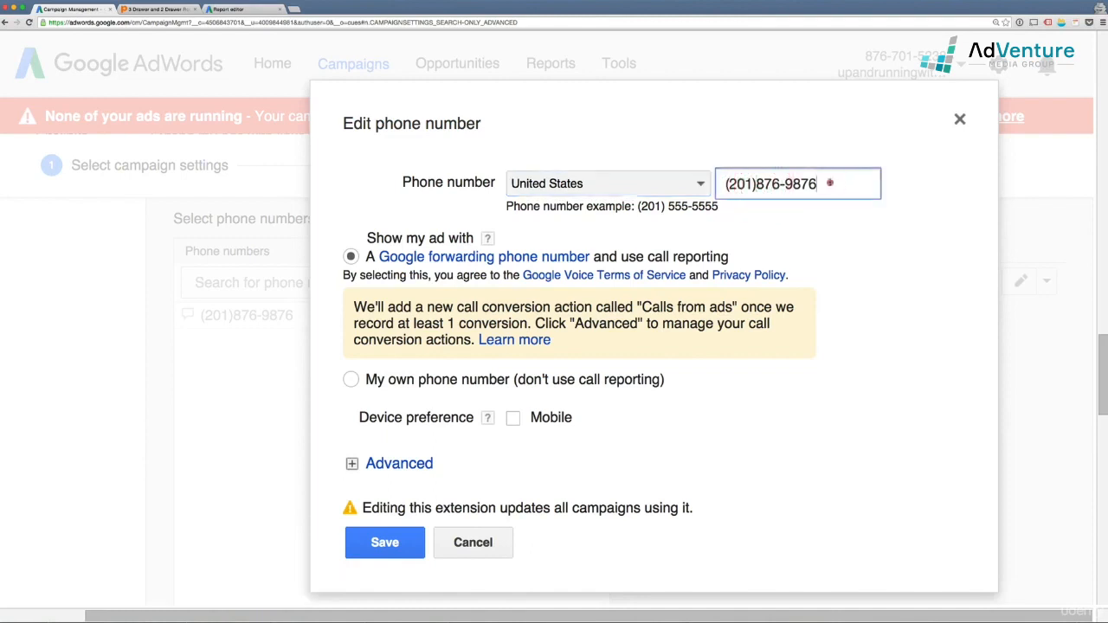
pyautogui.moveTo(831, 184); pyautogui.dragTo(730, 184)
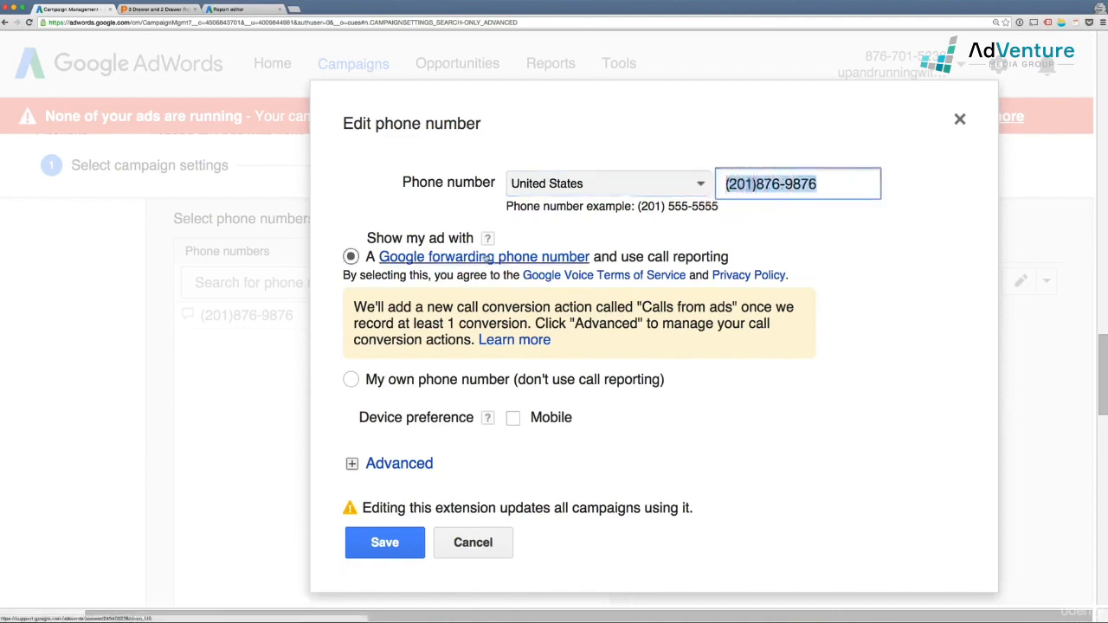
pyautogui.click(817, 184)
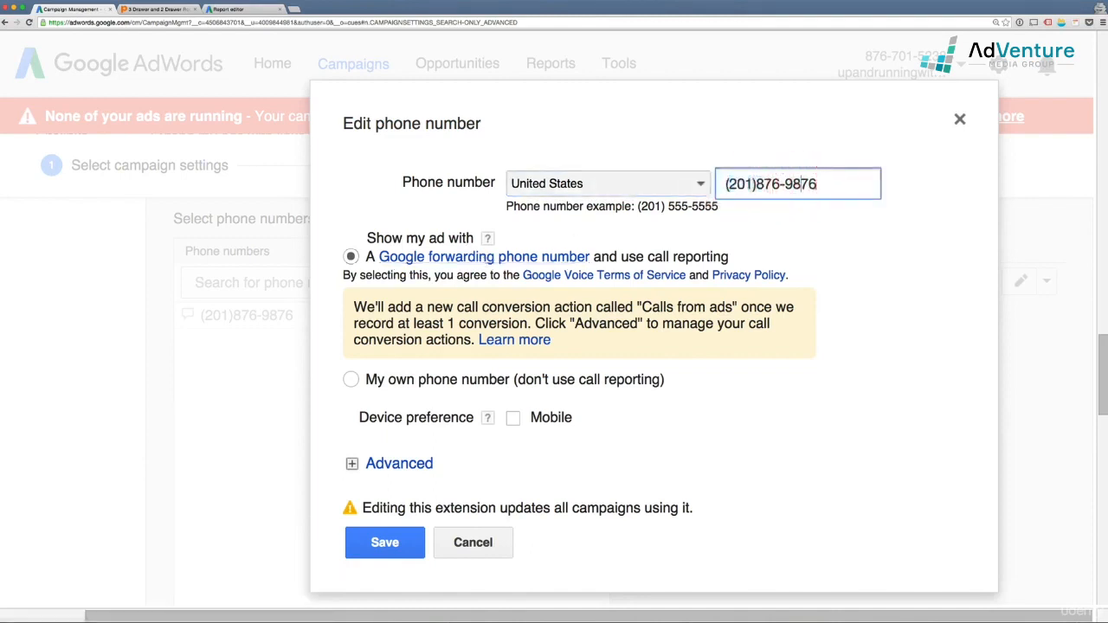
pyautogui.moveTo(817, 183); pyautogui.dragTo(720, 183)
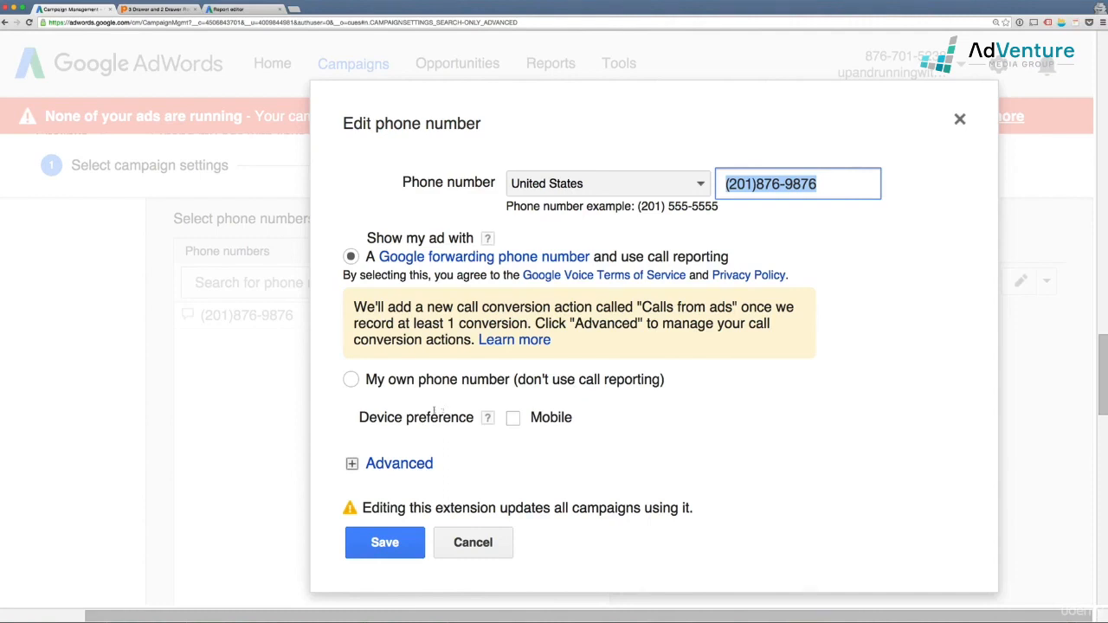
# Step: Try showing the ad with "My own phone number" and return to the Google forwarding phone number with call reporting
pyautogui.scroll(-1, 437, 407)
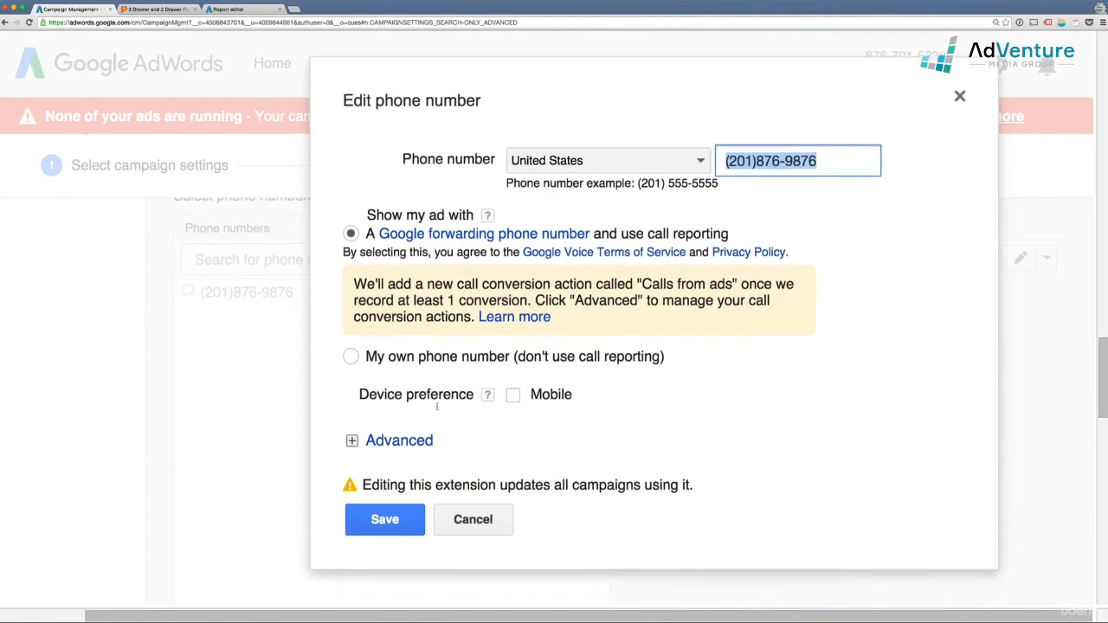
pyautogui.click(351, 357)
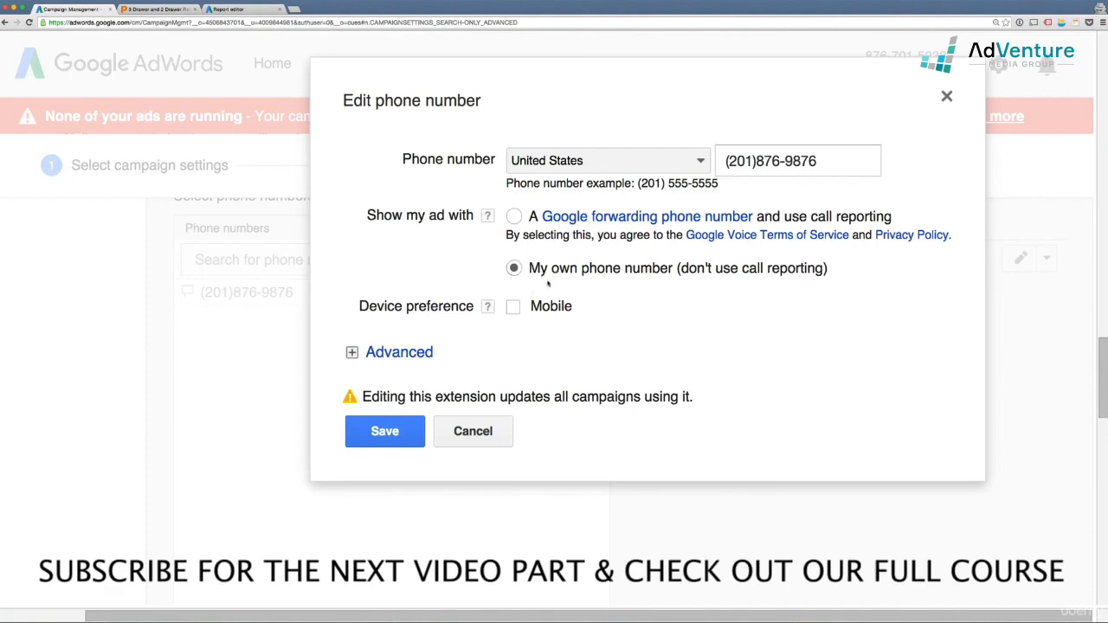
pyautogui.click(513, 217)
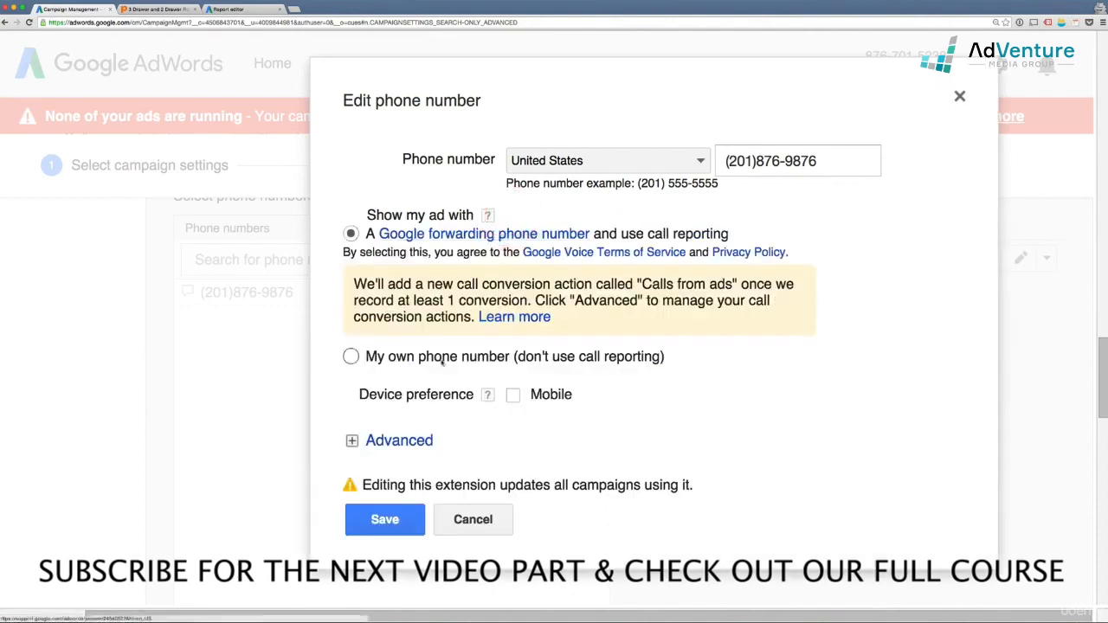
# Step: Expand the phone number's advanced options, keep "Calls from ads" as the conversion action, and save the phone number settings
pyautogui.click(392, 440)
pyautogui.scroll(-2, 542, 376)
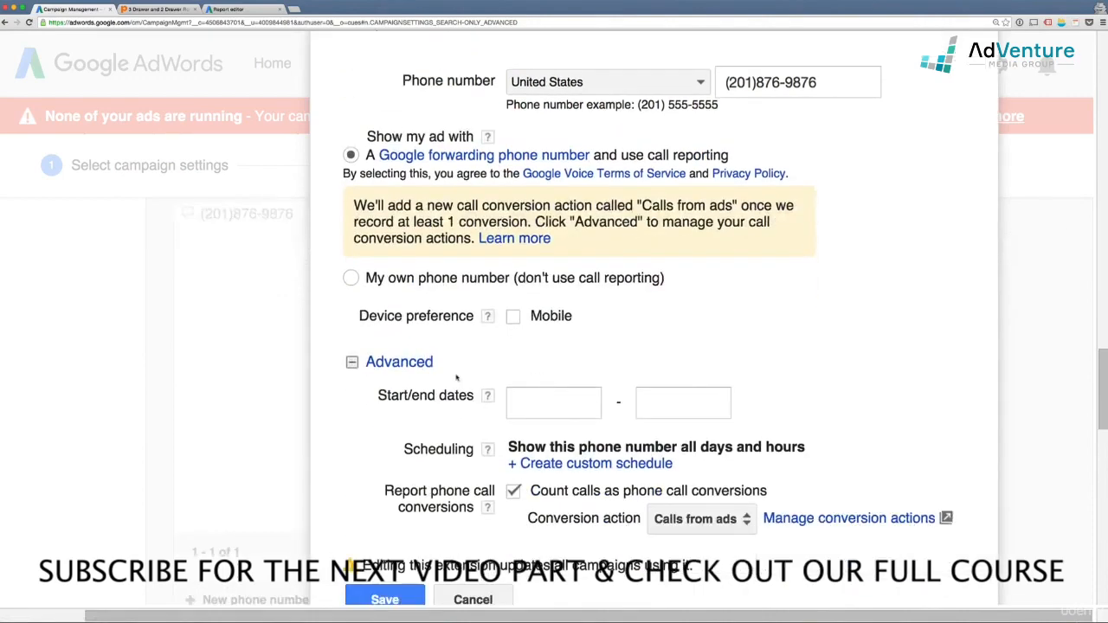
pyautogui.scroll(-1, 456, 378)
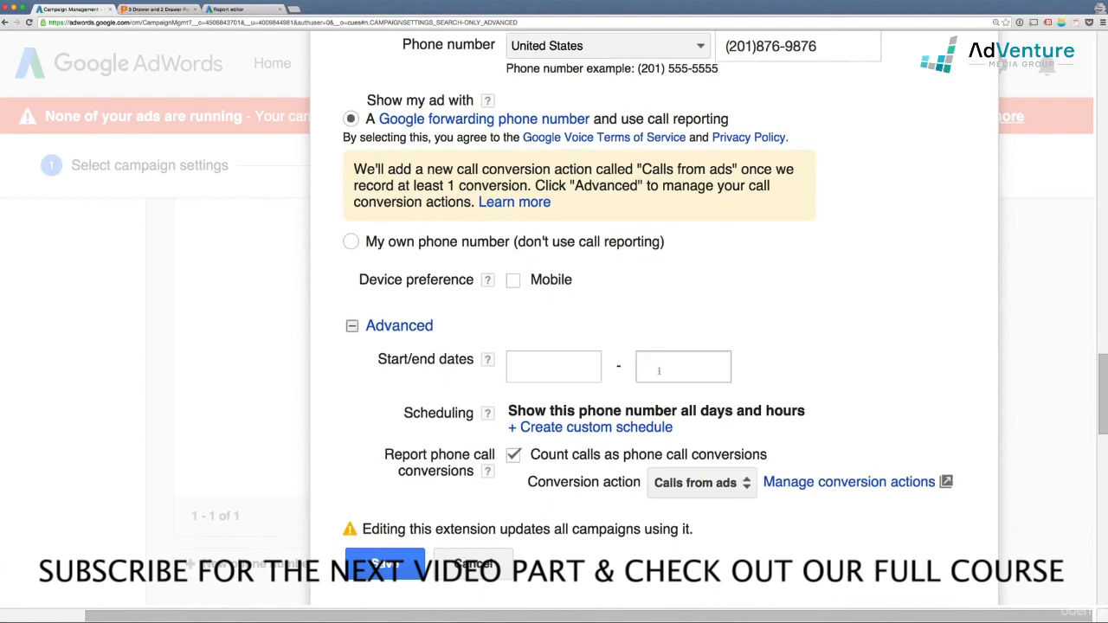
pyautogui.scroll(-1, 630, 375)
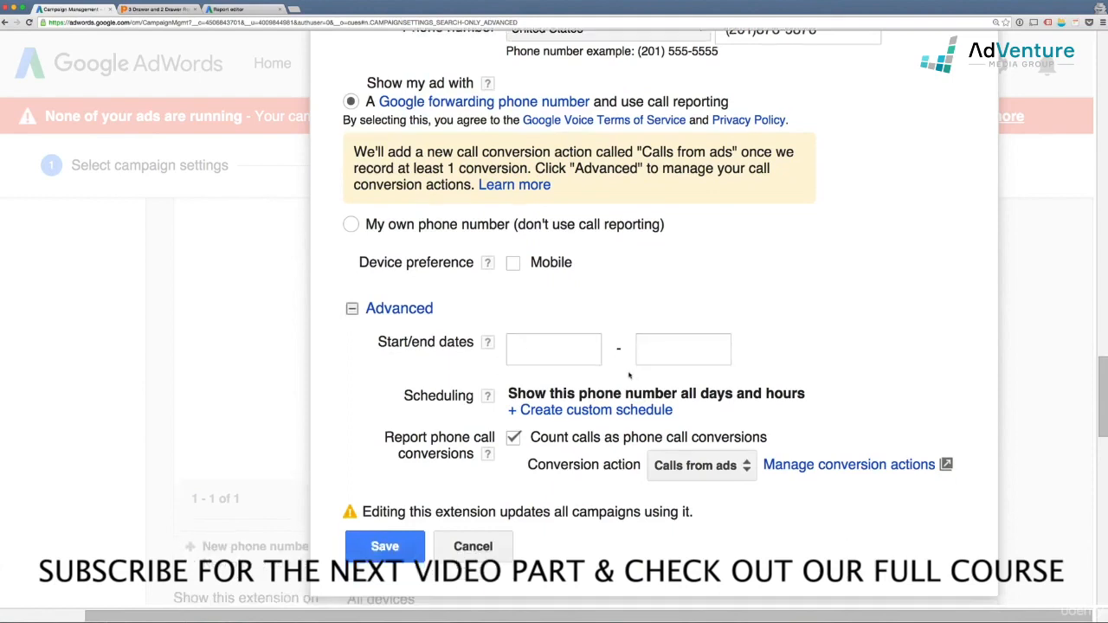
pyautogui.scroll(-3, 625, 412)
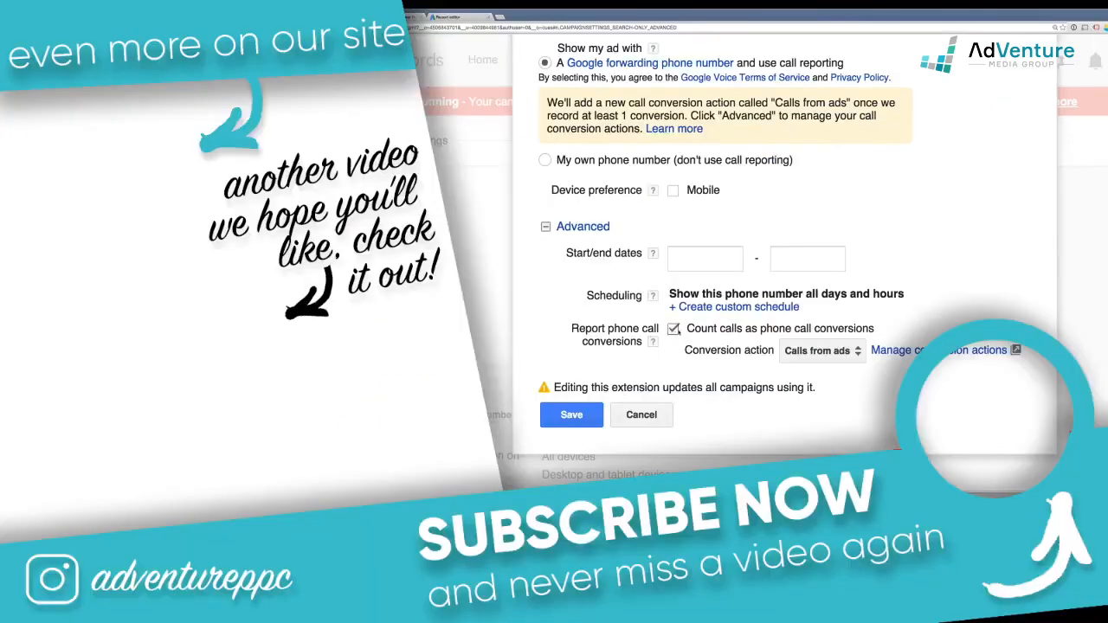
pyautogui.scroll(-2, 676, 330)
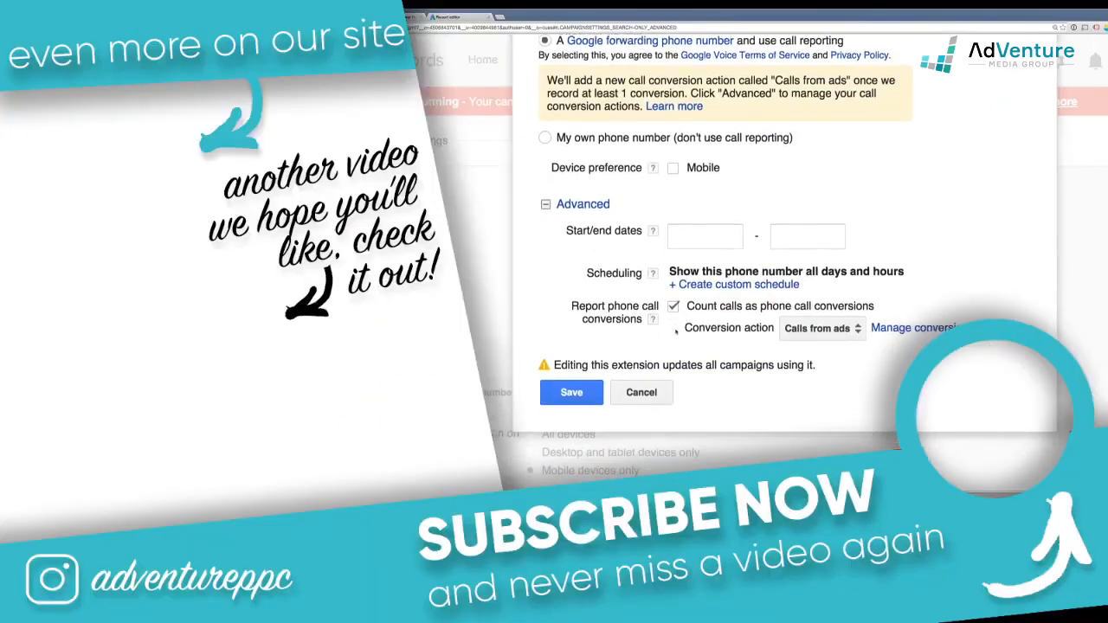
pyautogui.click(821, 331)
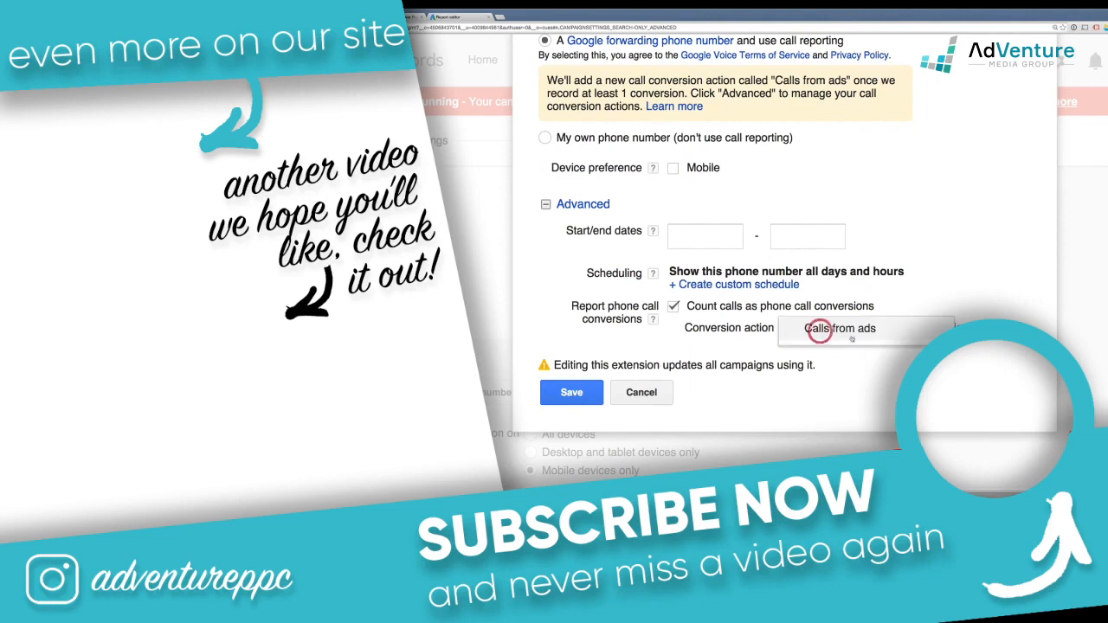
pyautogui.click(860, 369)
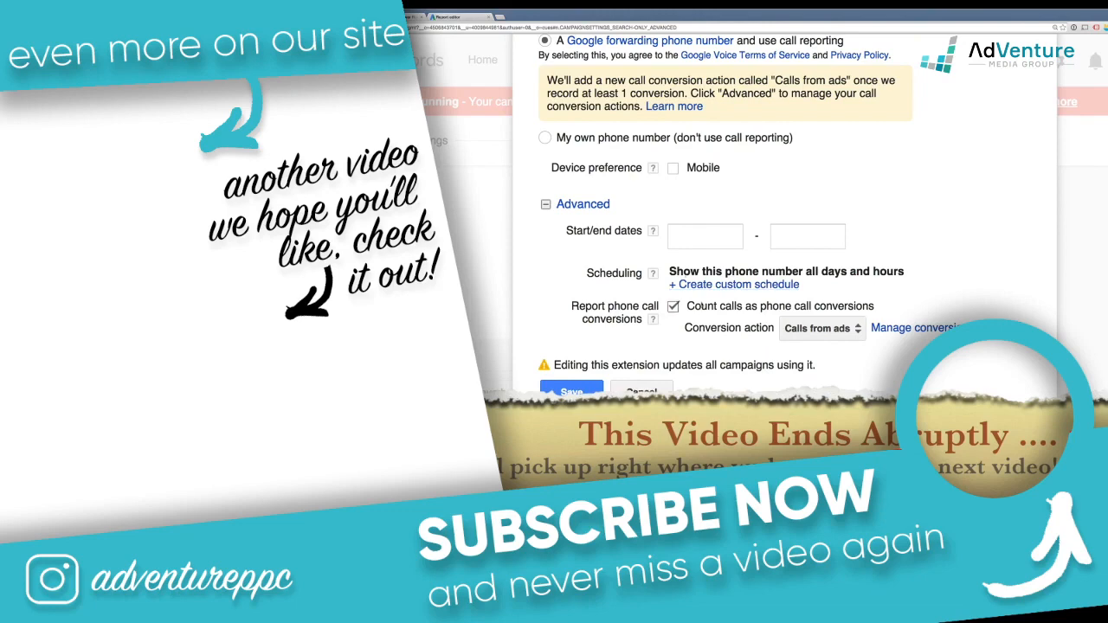
pyautogui.click(571, 389)
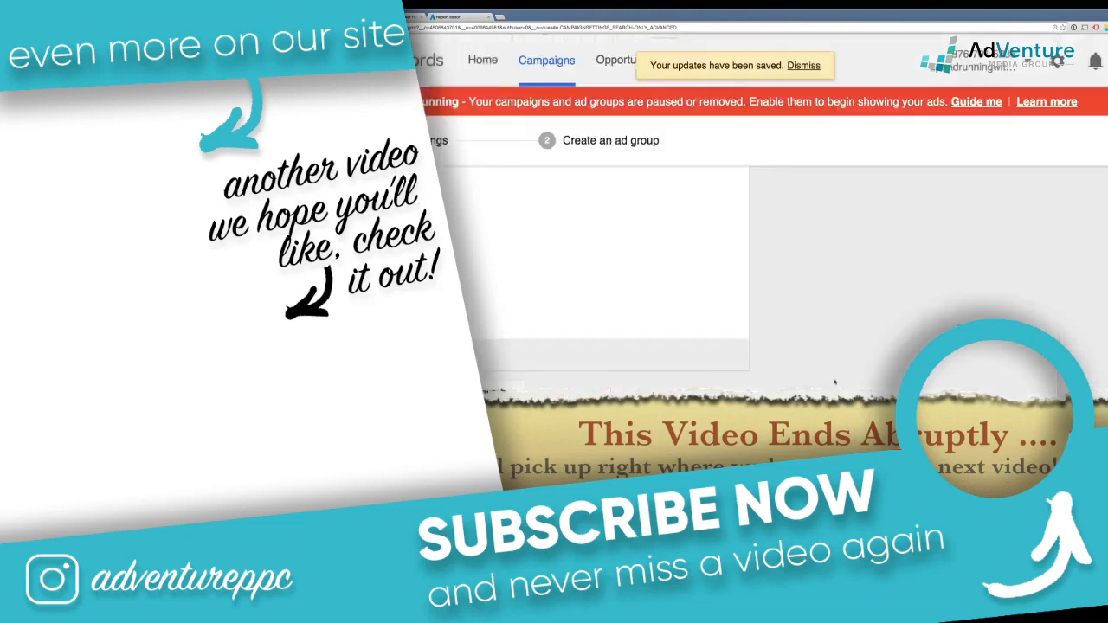